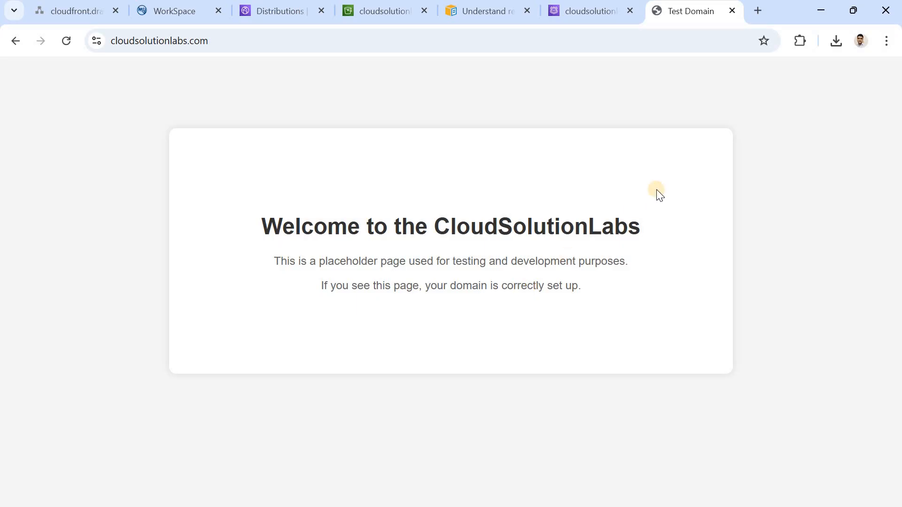
Step: Load the error.html page of the cloudsolutionlabs.com website
left_click(237, 44)
left_click(237, 44)
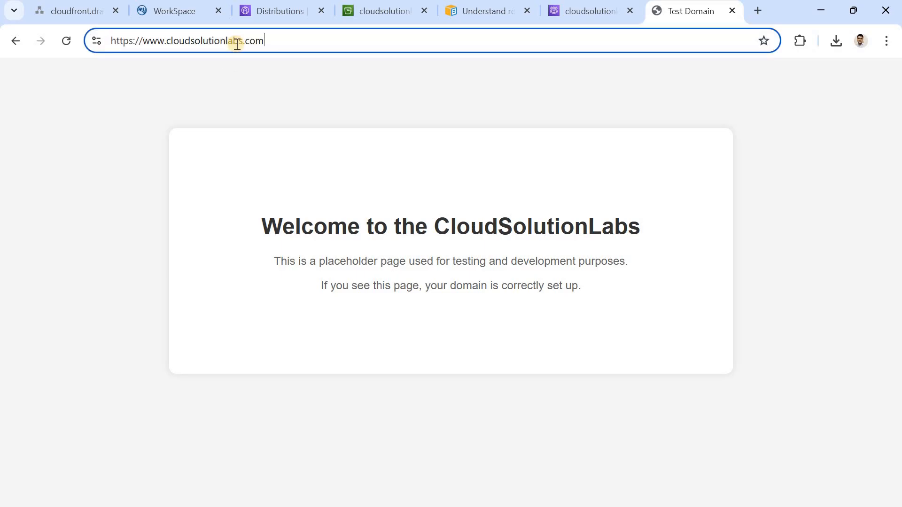
type("/")
key("Right")
key("Return")
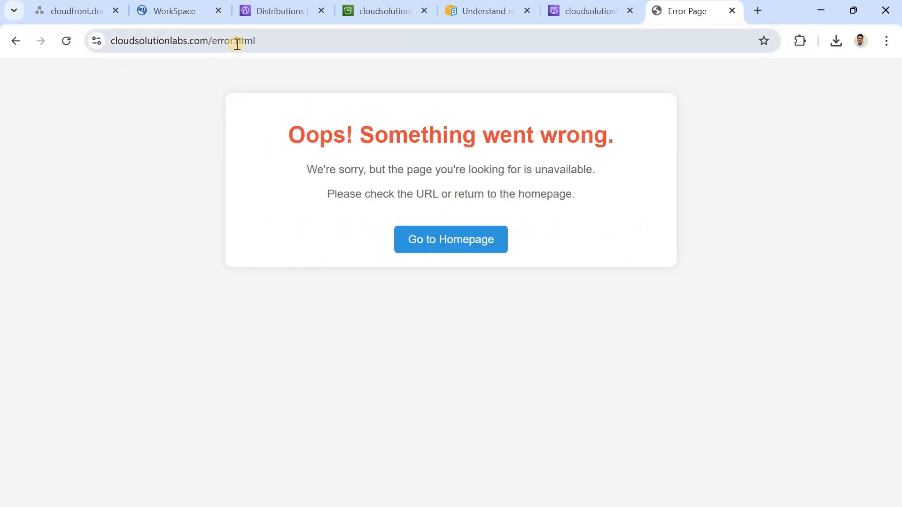
Step: Return to the cloudsolutionlabs.com homepage by removing error.html from the web address
double_click(303, 52)
key("BackSpace")
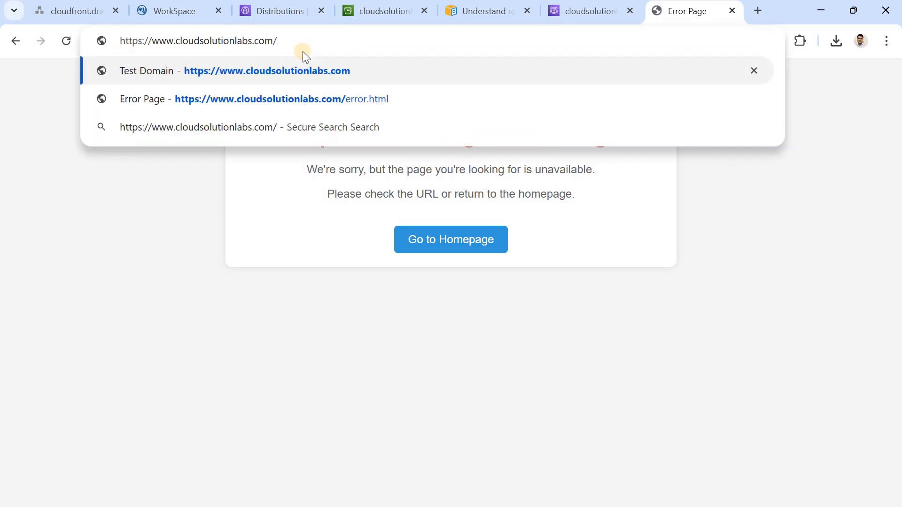
key("Return")
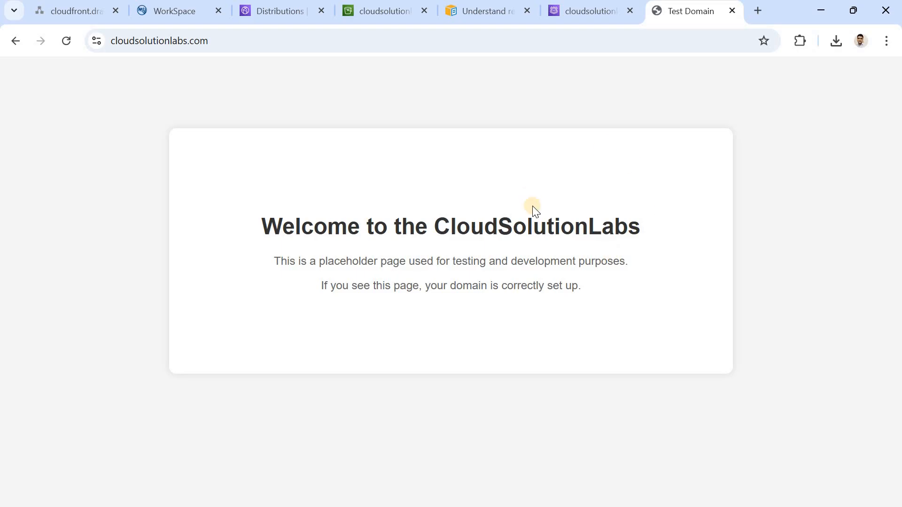
Step: Switch to the AWS console, find the S3 service and show its general purpose buckets
left_click(380, 11)
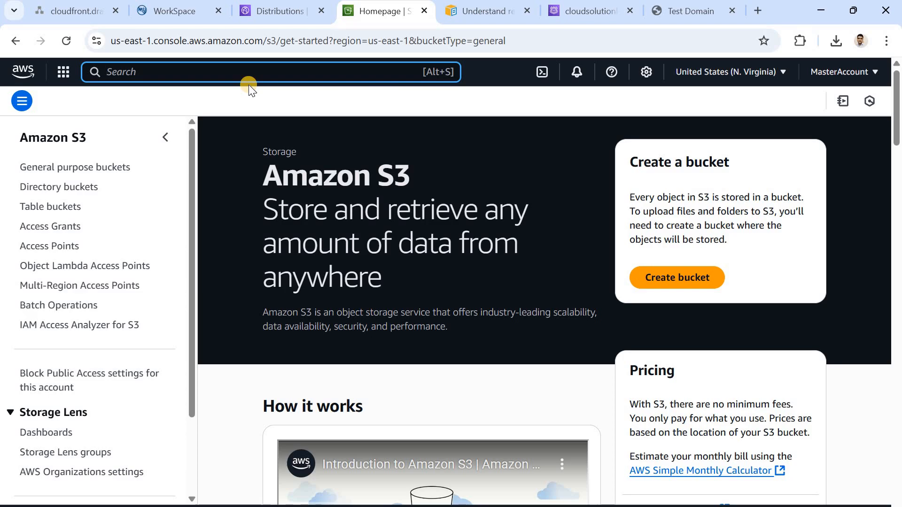
type("s3")
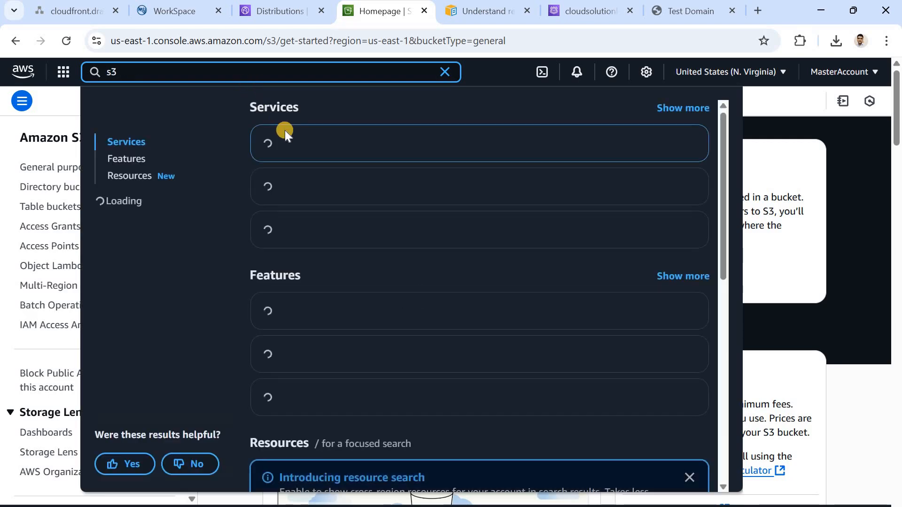
left_click(300, 146)
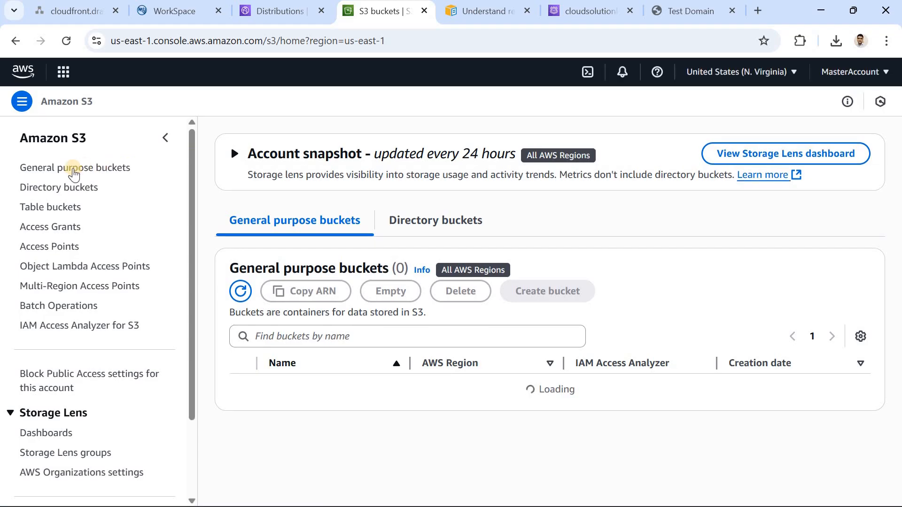
left_click(74, 170)
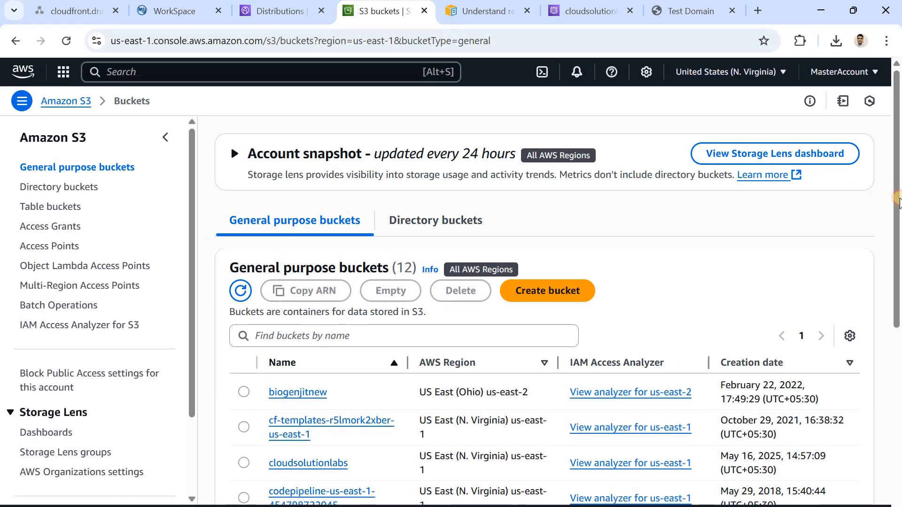
Step: Open the cloudsolutionlabs bucket from the bucket list and copy its name
scroll(888, 207, "down", 3)
scroll(570, 268, "up", 2)
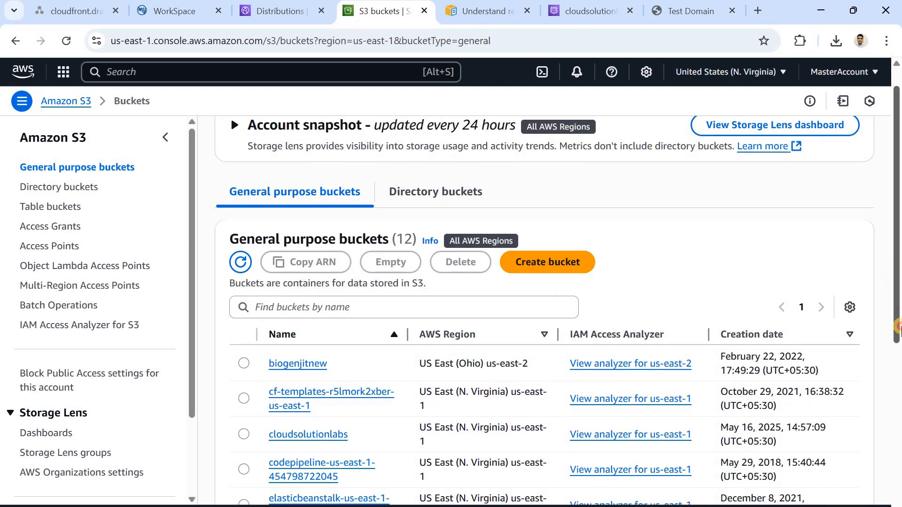
left_click_drag(898, 326, 898, 451)
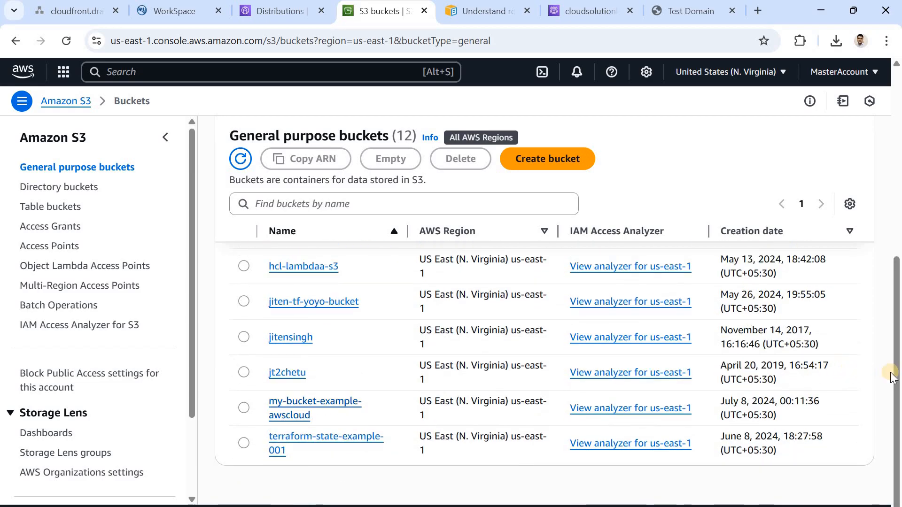
scroll(880, 268, "up", 4)
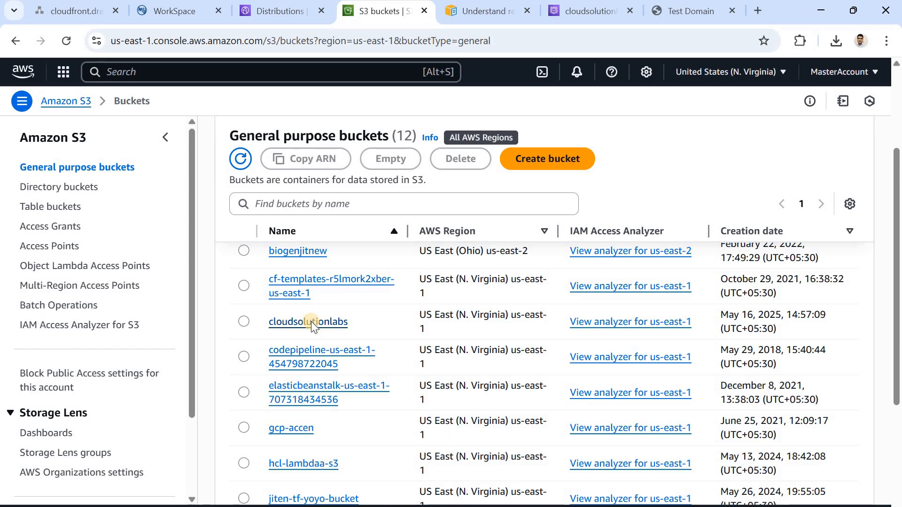
left_click(311, 321)
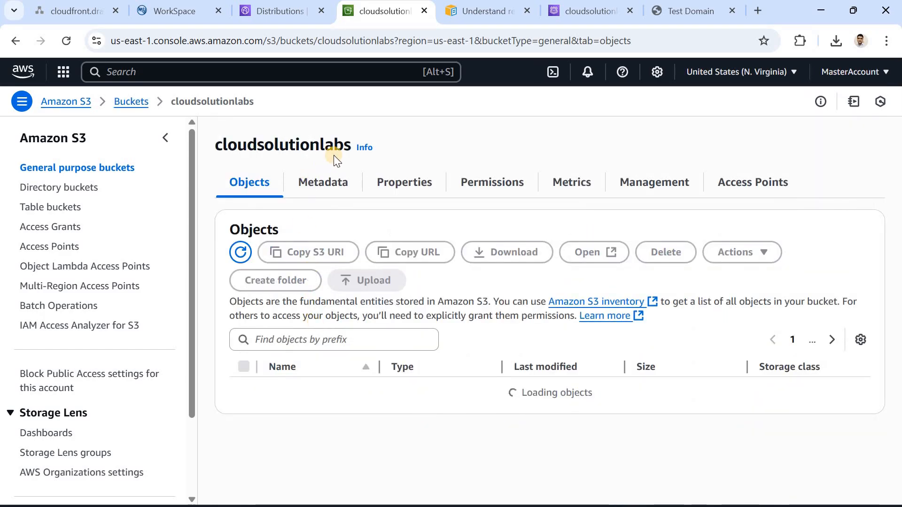
left_click_drag(351, 146, 216, 145)
key("ctrl+c")
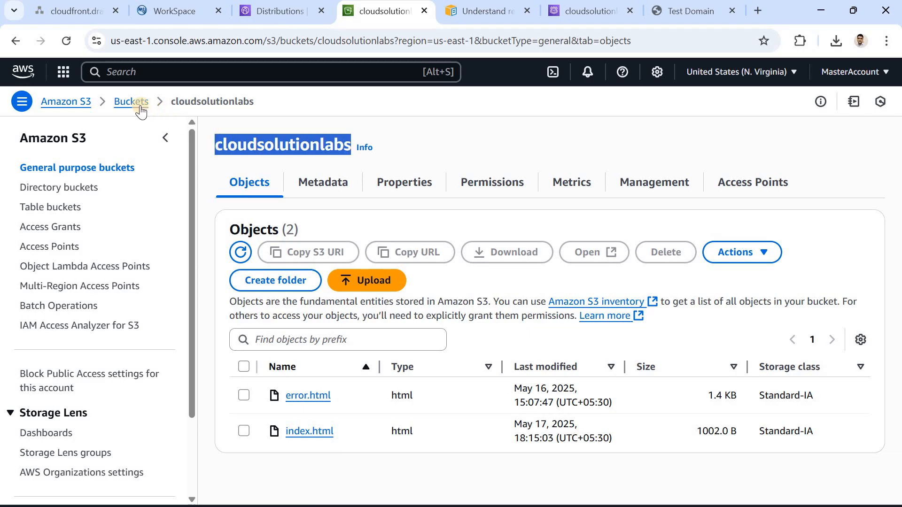
Step: Start creating a general purpose bucket and name it cloudsolutionlabsdemo
left_click(141, 107)
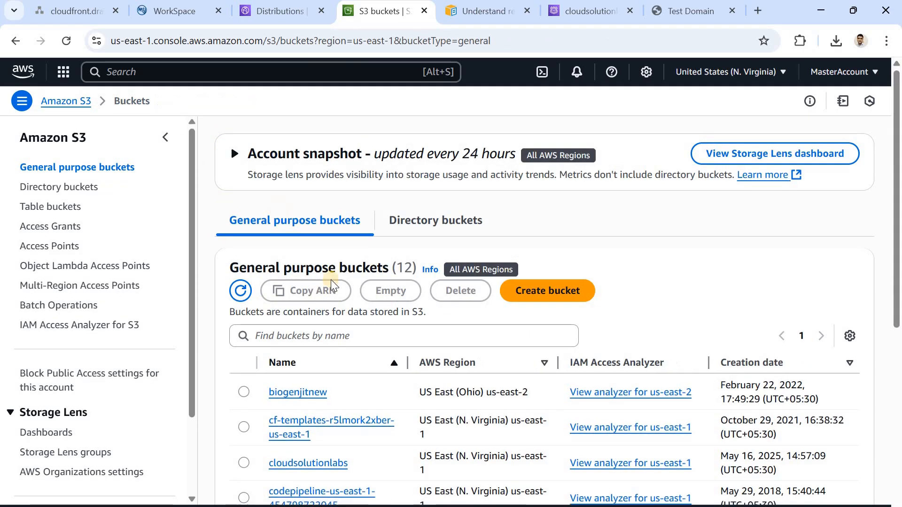
left_click(555, 296)
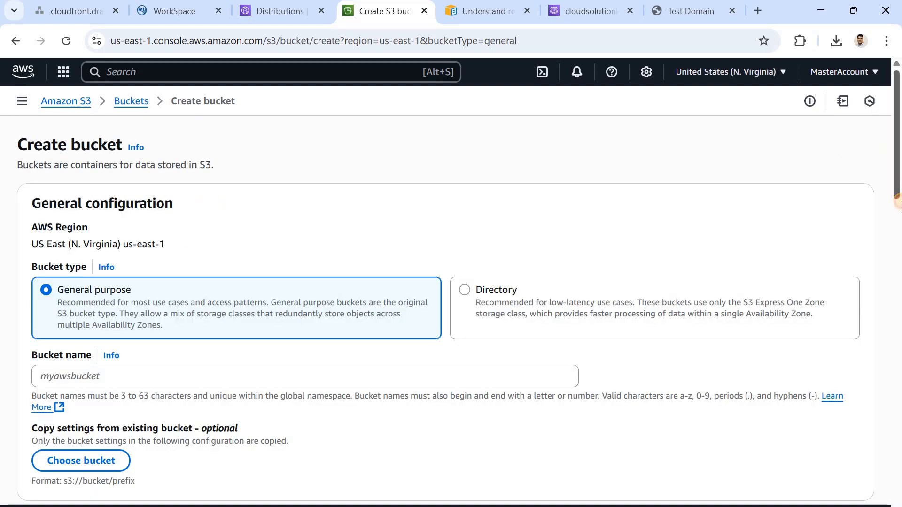
scroll(118, 155, "down", 5)
left_click(118, 155)
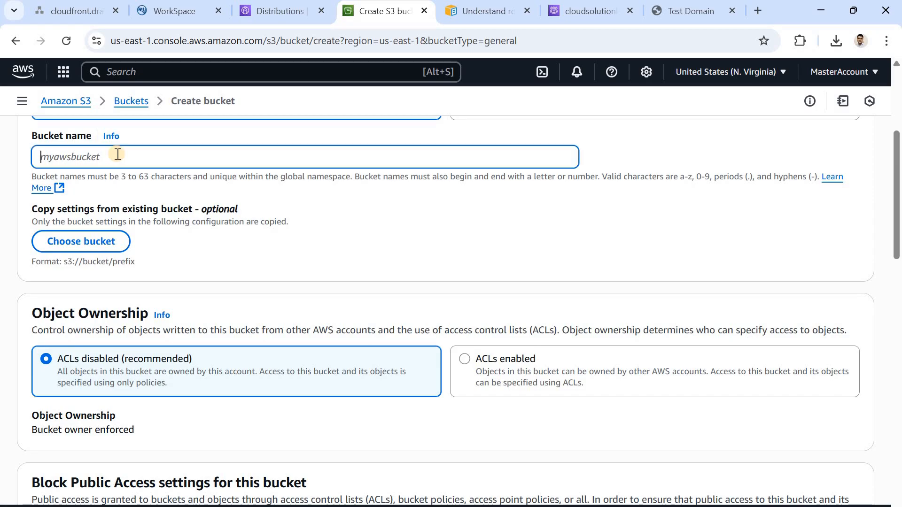
key("ctrl+v")
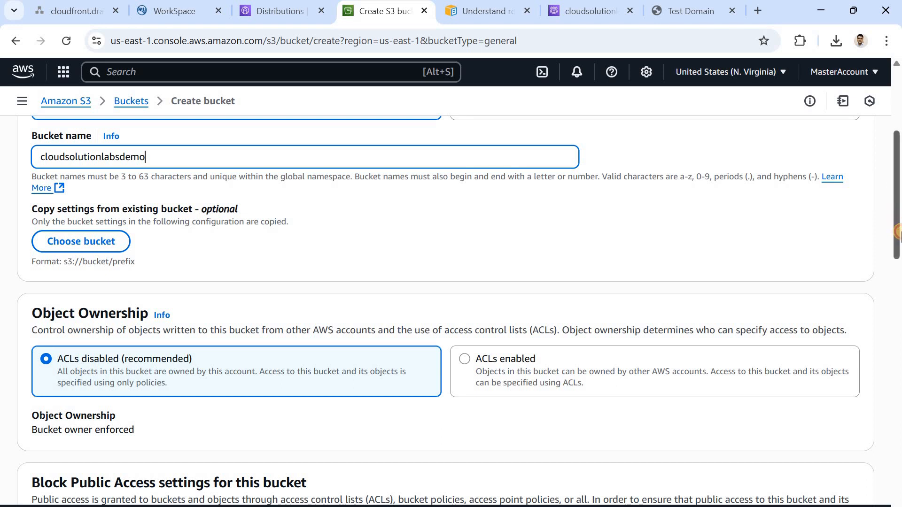
Step: Turn off Block all public access for the new bucket and acknowledge that its objects might become public
scroll(69, 187, "down", 8)
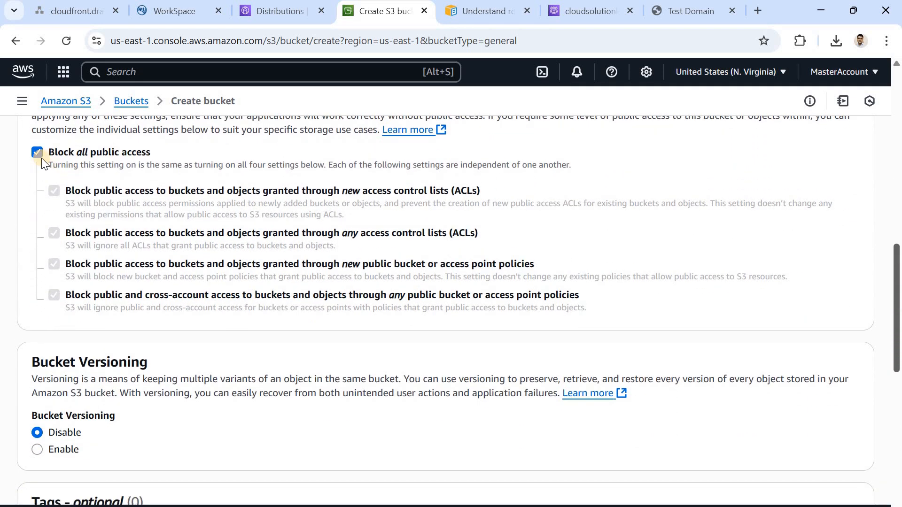
left_click(38, 152)
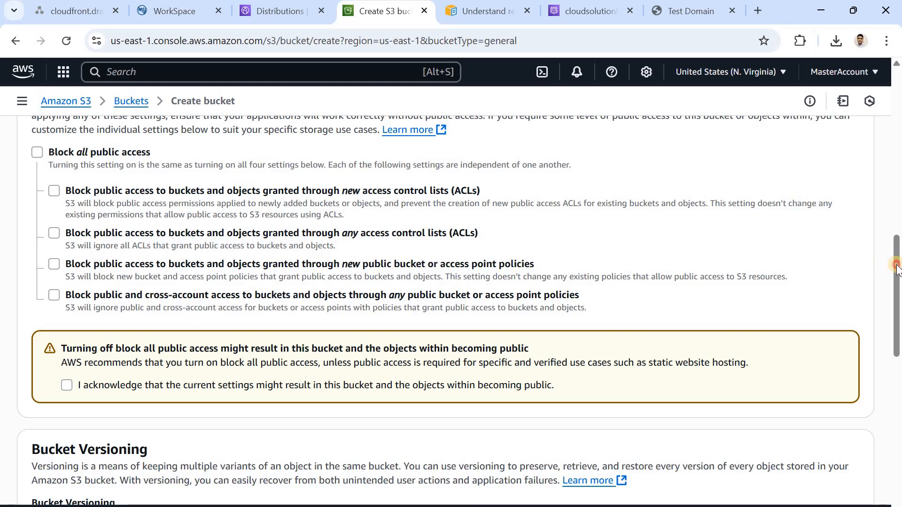
left_click_drag(893, 272, 898, 306)
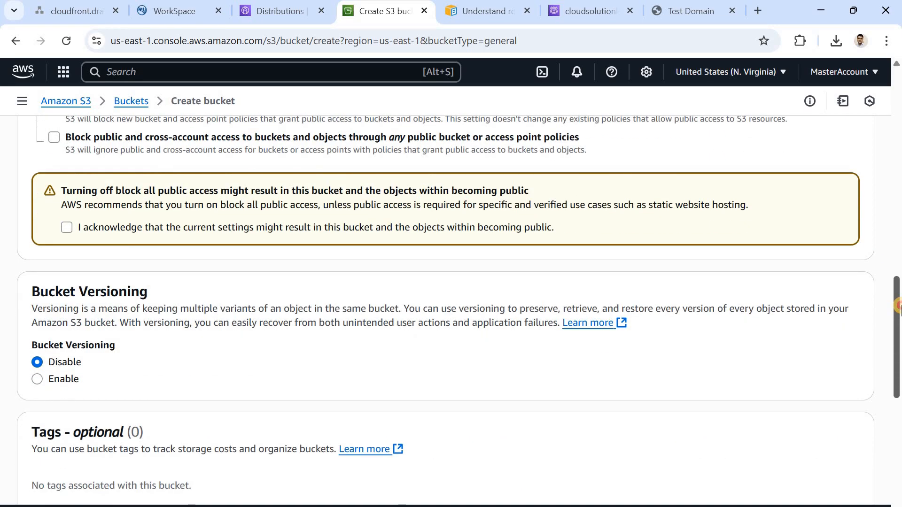
left_click(66, 227)
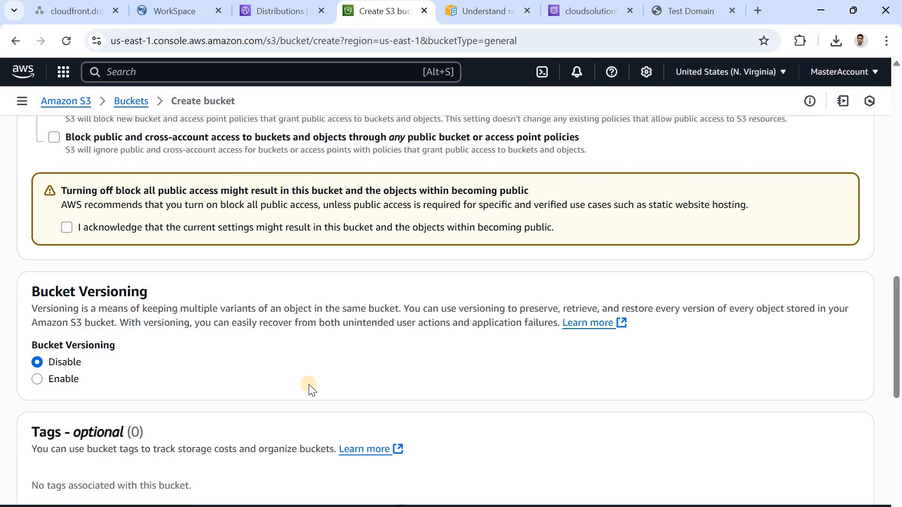
Step: Create the bucket with the remaining settings at their defaults and dismiss the notification
left_click_drag(898, 360, 898, 493)
left_click(819, 466)
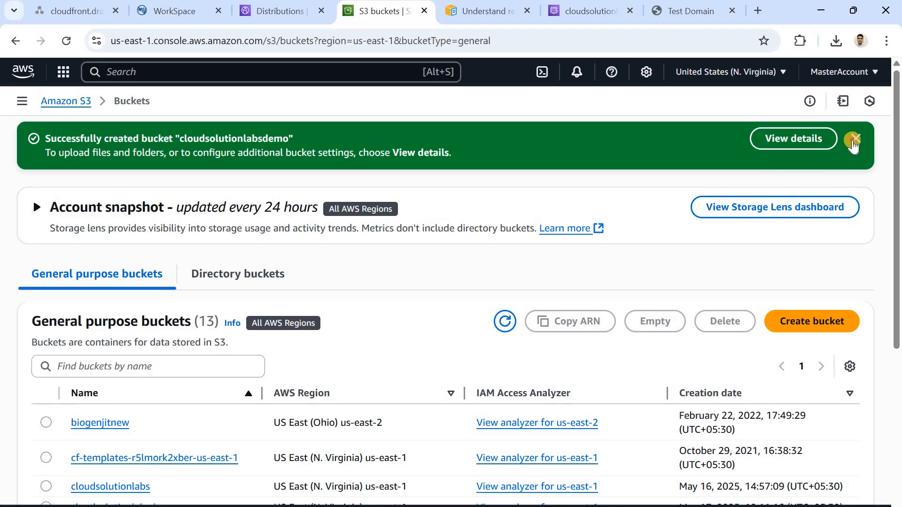
left_click(855, 140)
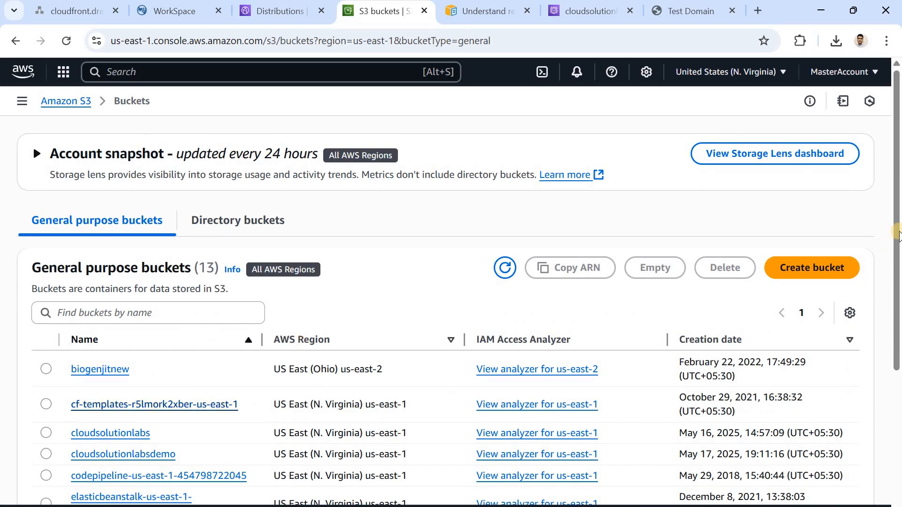
Step: Open the existing cloudsolutionlabs bucket and view its properties
left_click(896, 381)
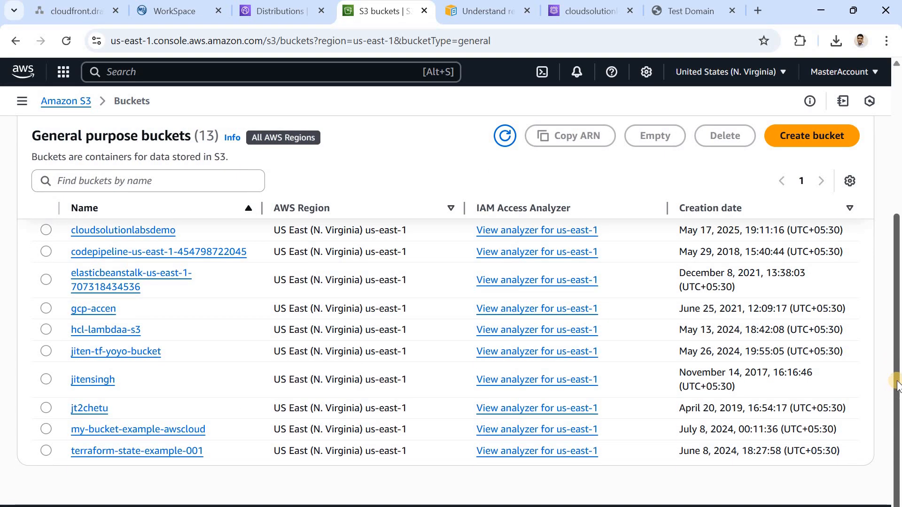
scroll(117, 261, "up", 1)
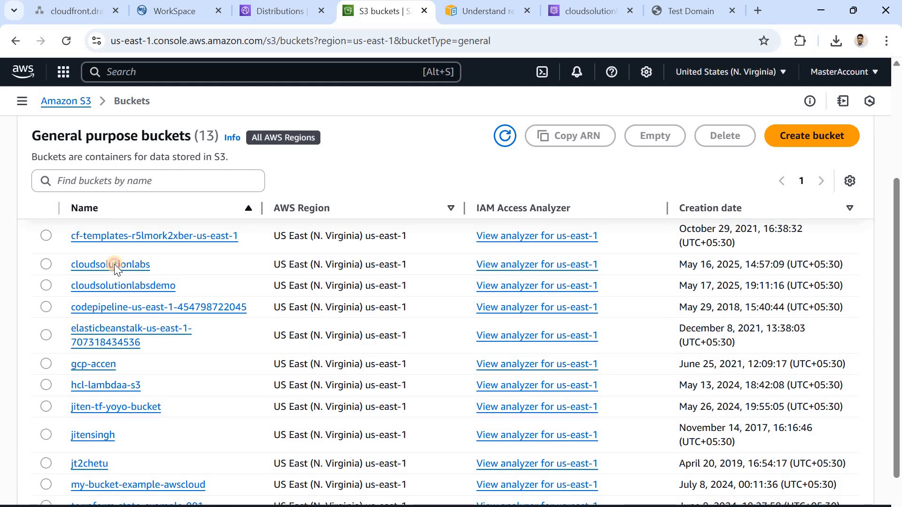
left_click(115, 264)
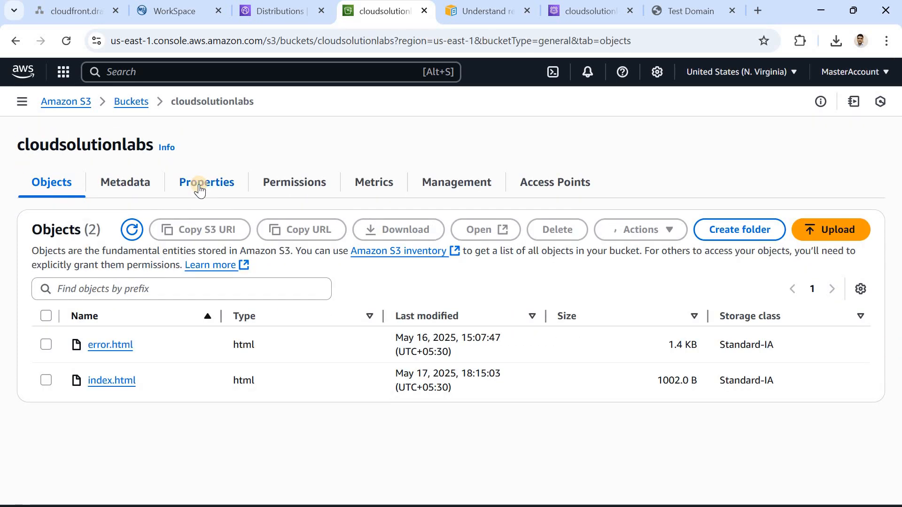
left_click(200, 188)
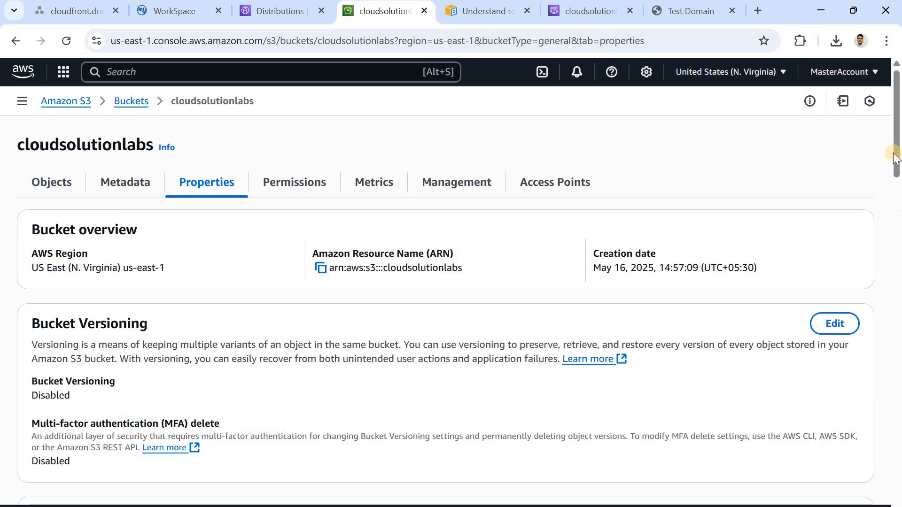
mouse_move(894, 154)
left_mouse_down()
mouse_move(897, 376)
mouse_move(895, 141)
left_mouse_up()
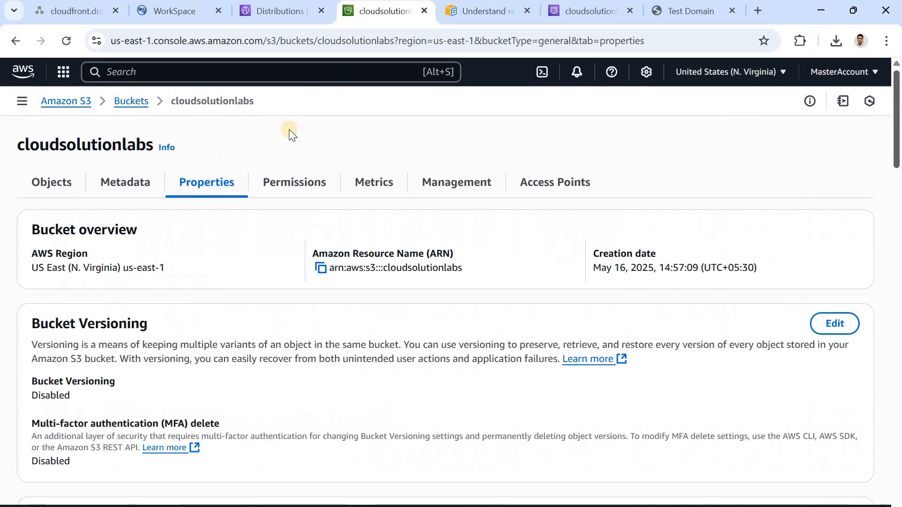
Step: Copy the entire bucket policy JSON from the cloudsolutionlabs bucket's permissions
left_click(283, 188)
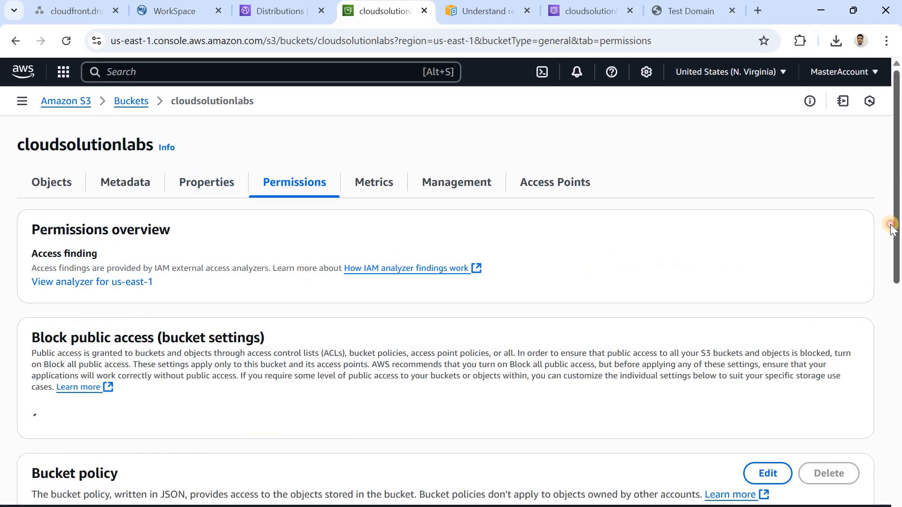
left_click_drag(893, 226, 896, 320)
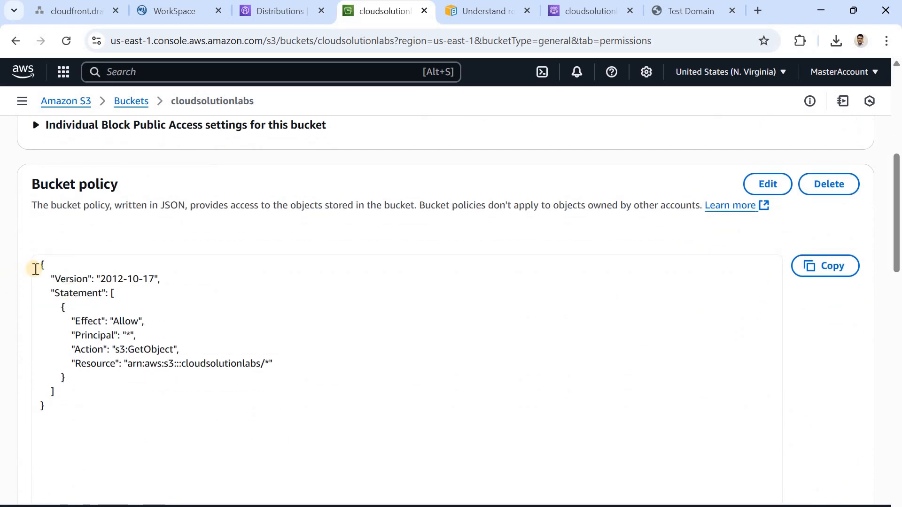
left_click(48, 409)
key("ctrl+a")
key("ctrl+c")
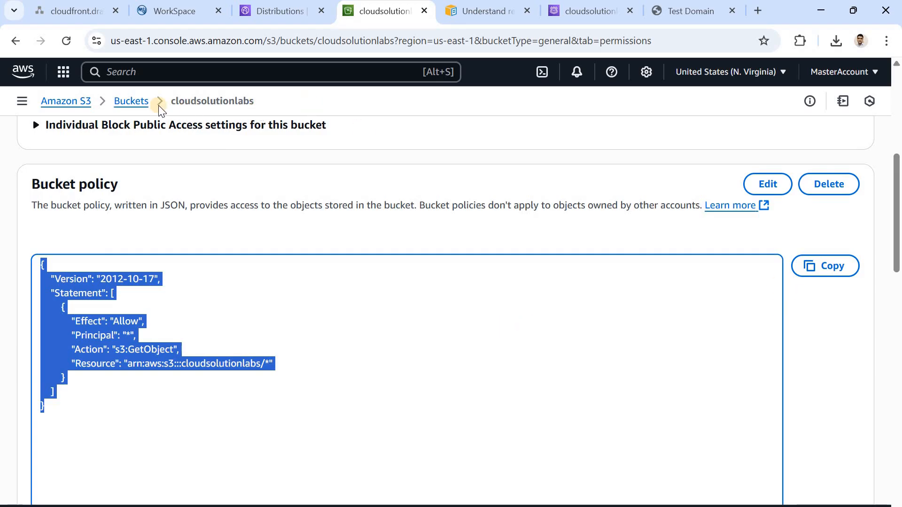
Step: Return to the bucket list and open the permissions of the cloudsolutionlabsdemo bucket
left_click(136, 107)
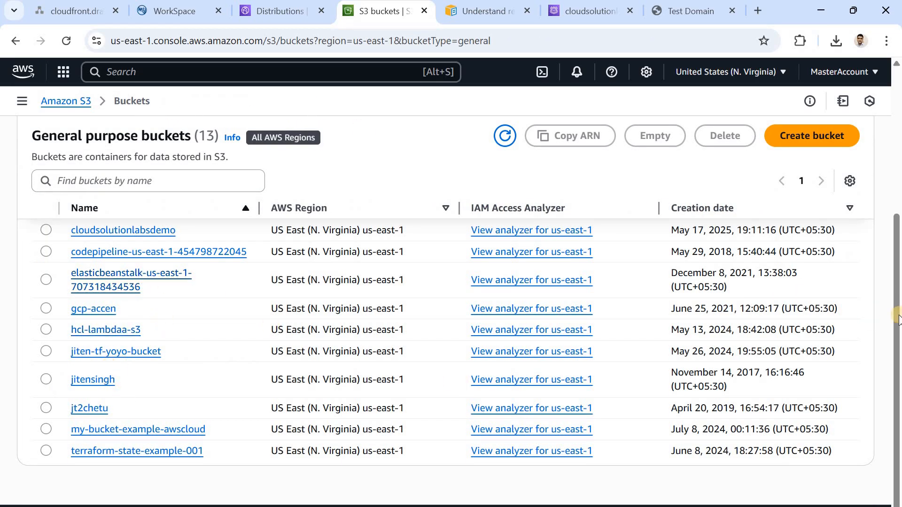
scroll(885, 210, "up", 3)
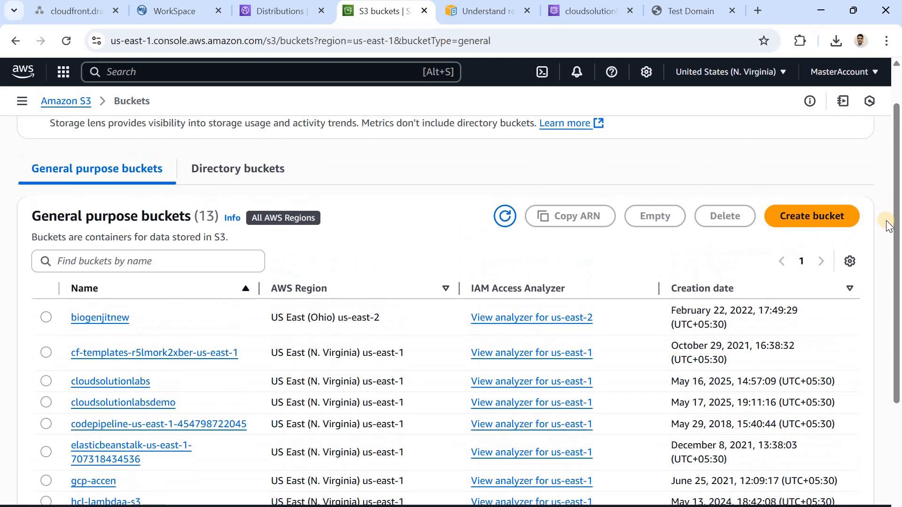
left_click(130, 403)
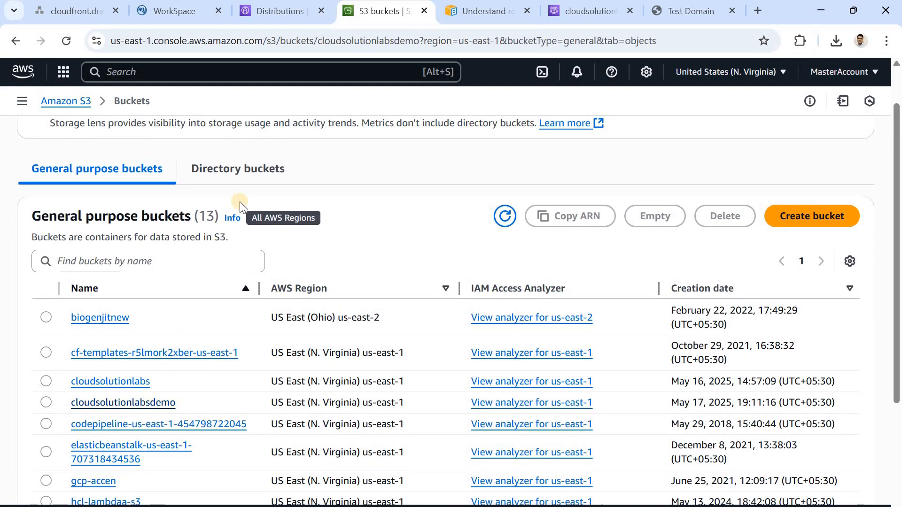
left_click(291, 190)
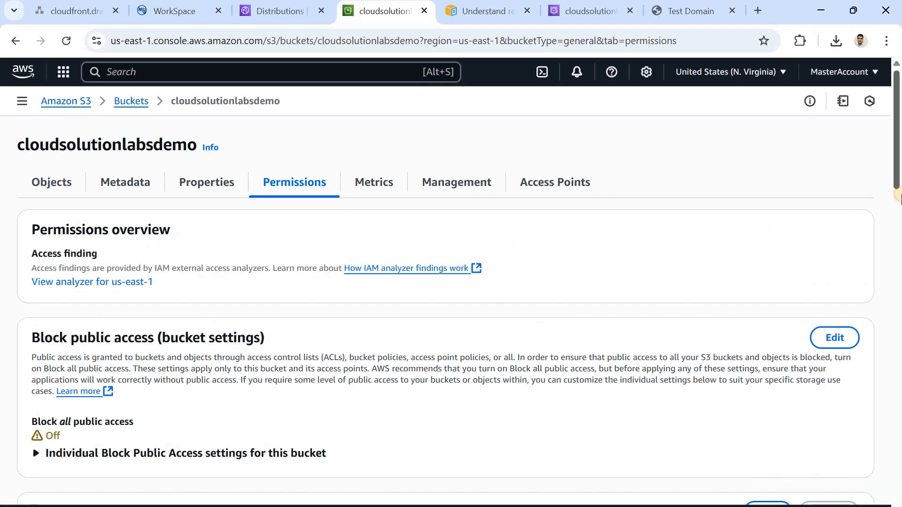
Step: Open the cloudsolutionlabsdemo bucket policy for editing and paste the copied policy JSON into it
left_click_drag(898, 187, 898, 207)
scroll(898, 206, "down", 3)
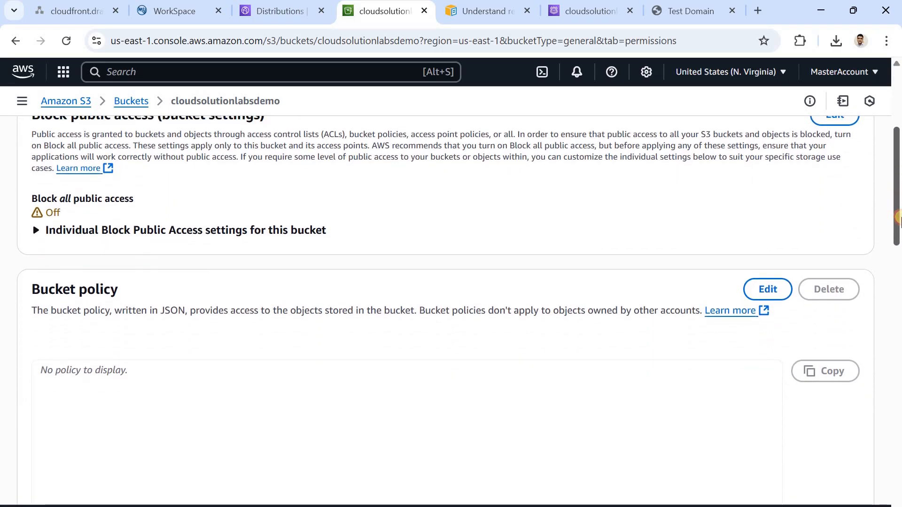
scroll(898, 230, "down", 2)
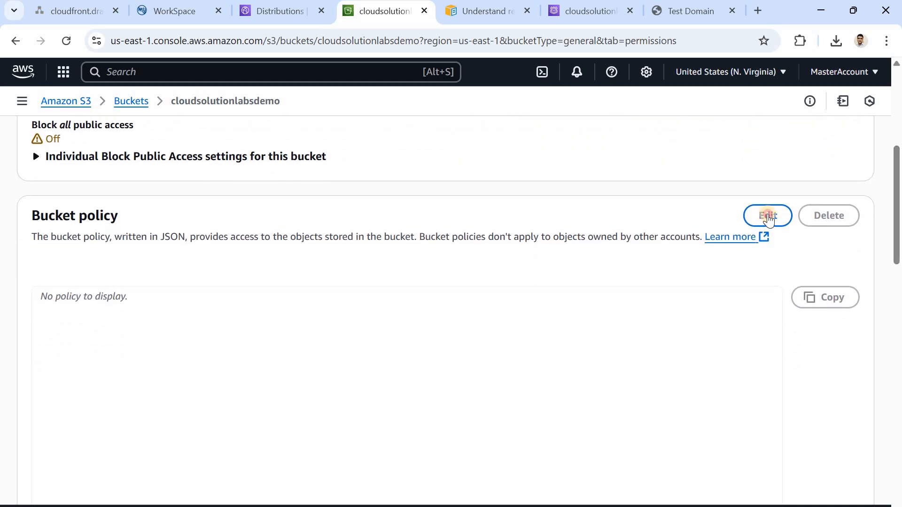
left_click(769, 217)
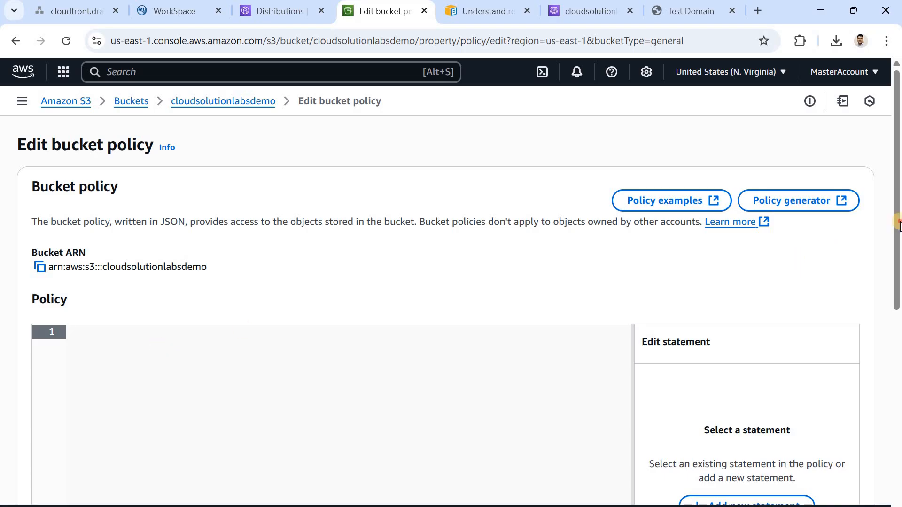
scroll(230, 281, "down", 3)
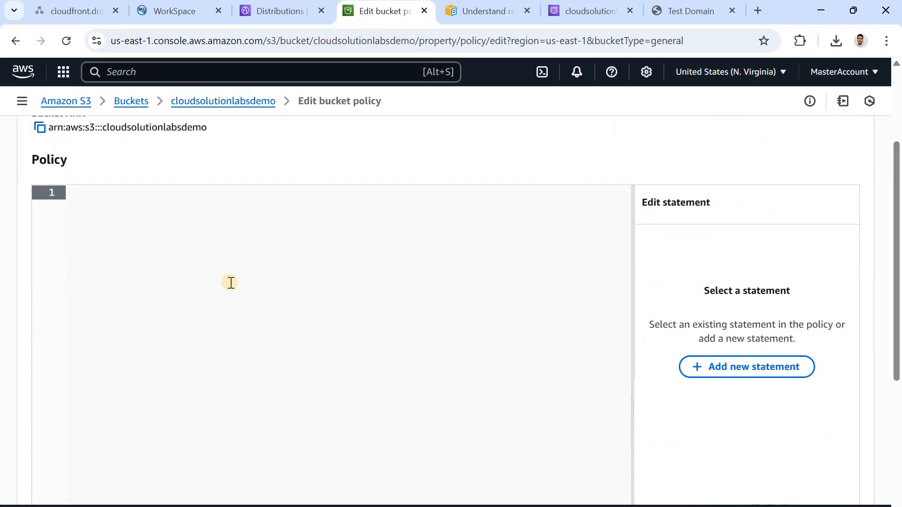
key("ctrl+v")
Step: Change the Resource in the policy statement to "arn:aws:s3:::cloudsolutionlabsdemo/*"
left_click(330, 292)
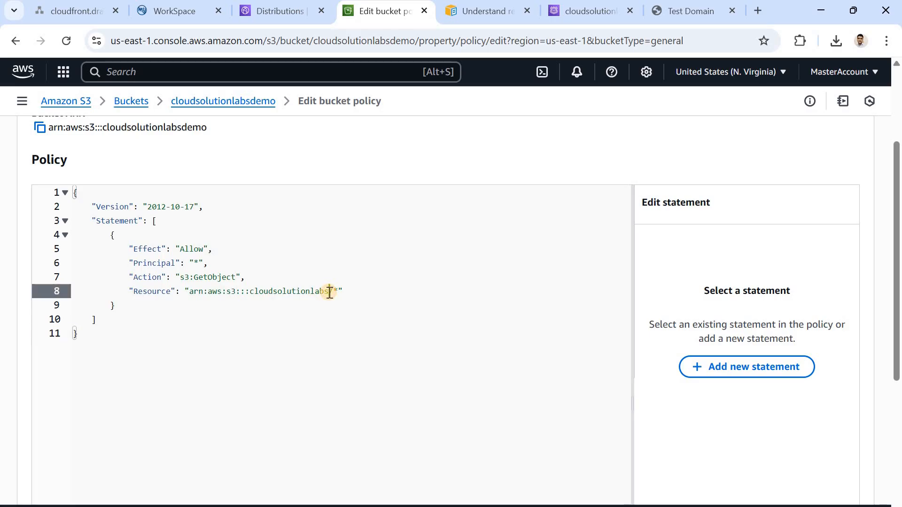
type("de")
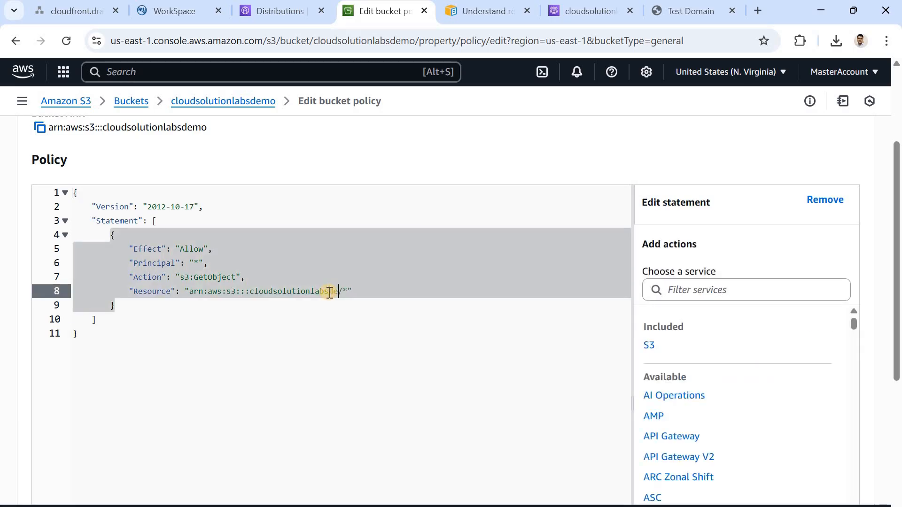
type("mo")
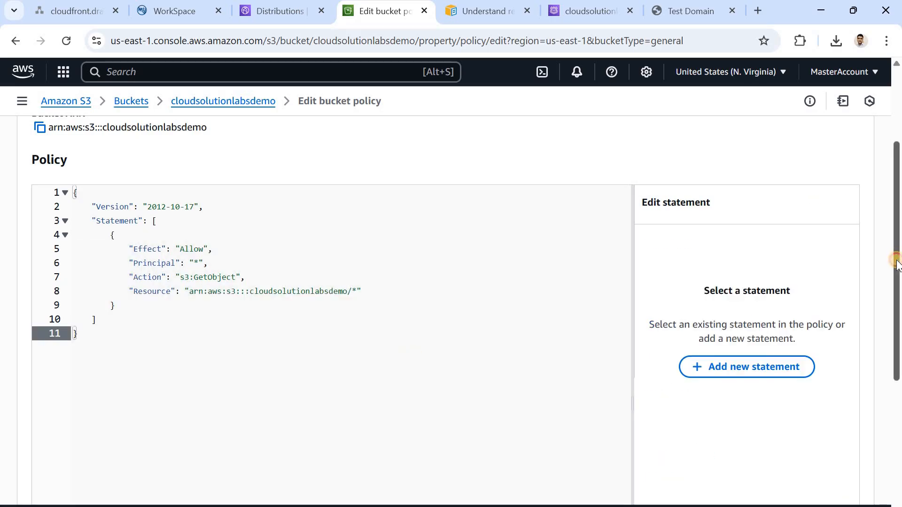
Step: Review the statement's effect, principal and action, save the bucket policy and dismiss the notification
scroll(267, 203, "down", 1)
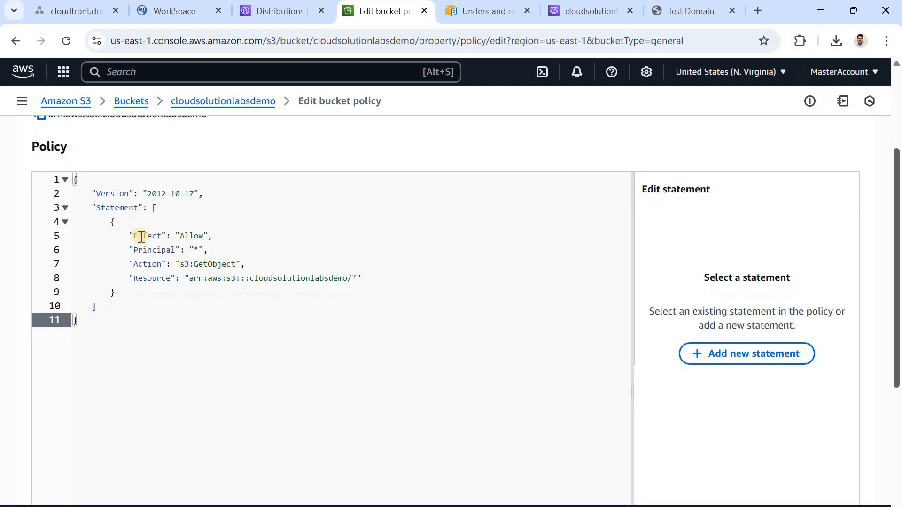
left_click(209, 241)
left_click(181, 250)
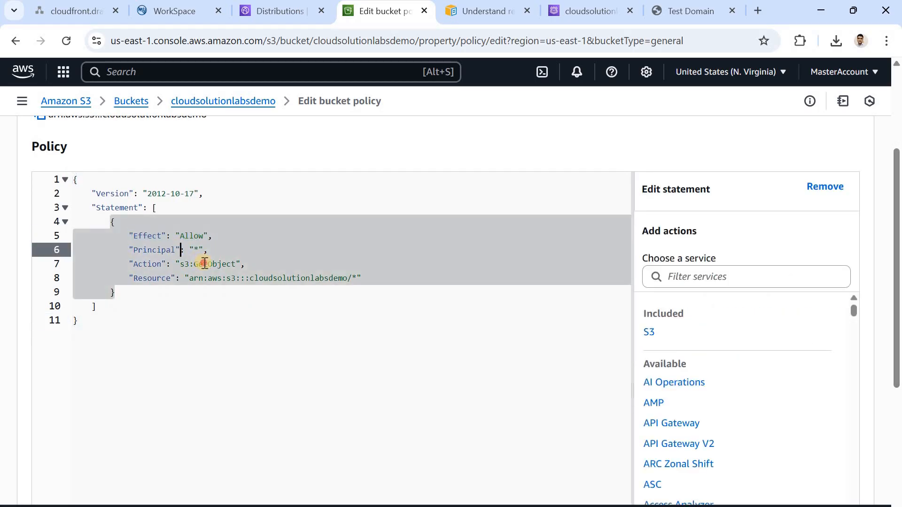
double_click(204, 264)
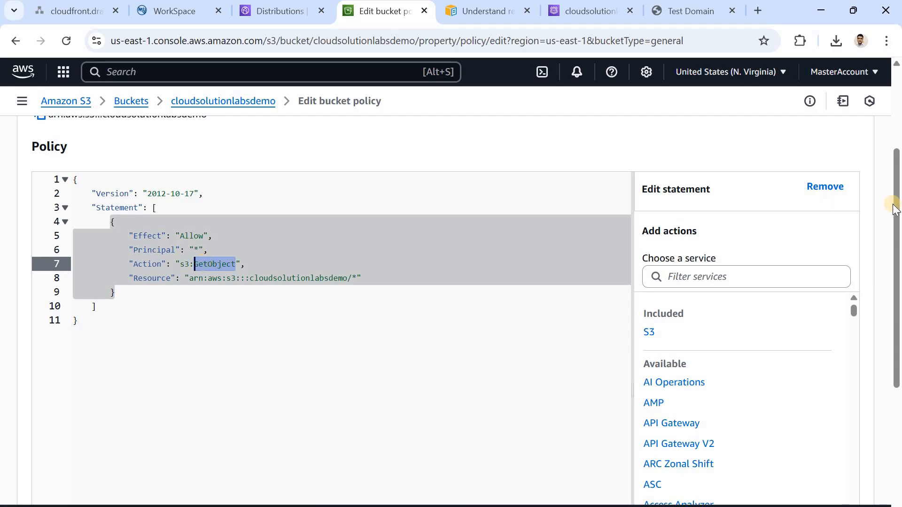
scroll(894, 334, "down", 5)
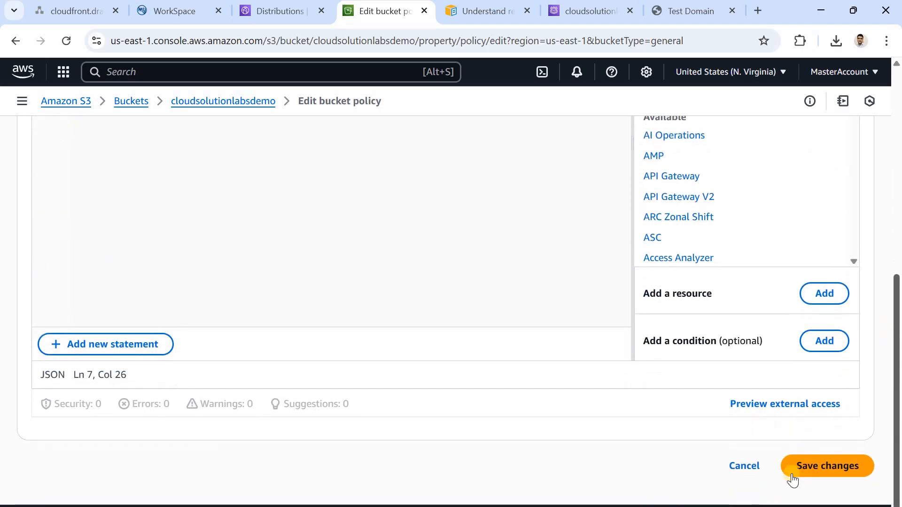
left_click(810, 467)
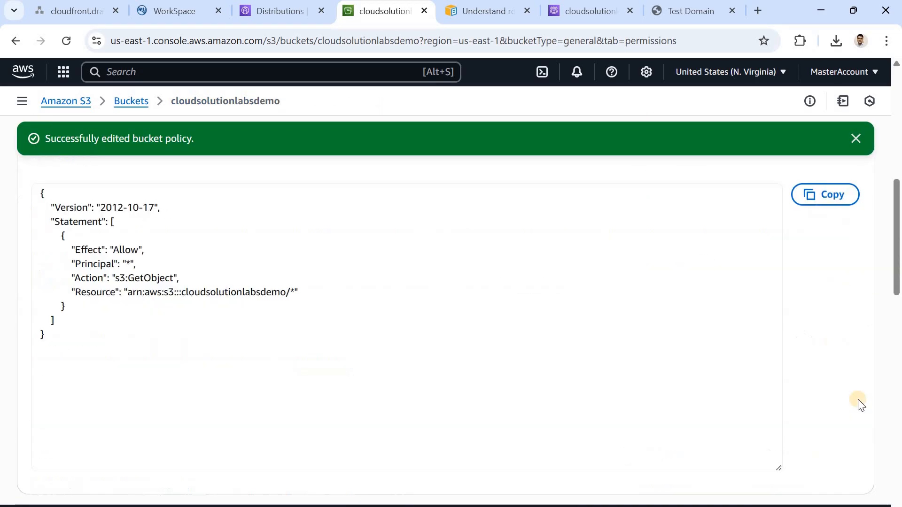
left_click(857, 147)
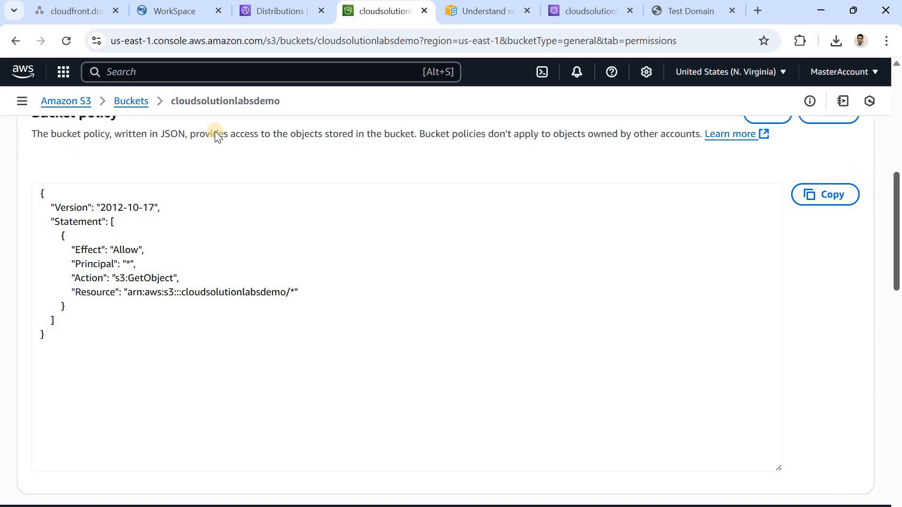
Step: Start an upload from the bucket's object list and add the files cloudsolutionlabs.html and error.html
scroll(207, 127, "up", 5)
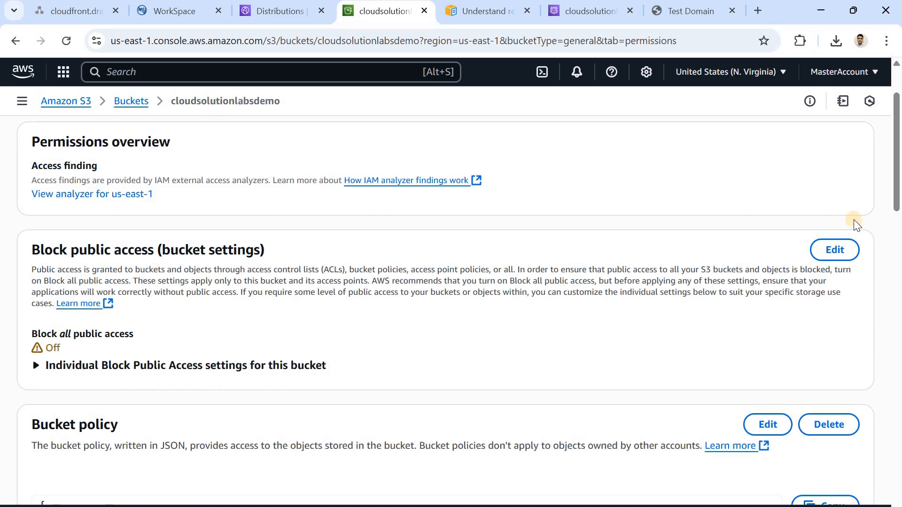
scroll(67, 179, "up", 2)
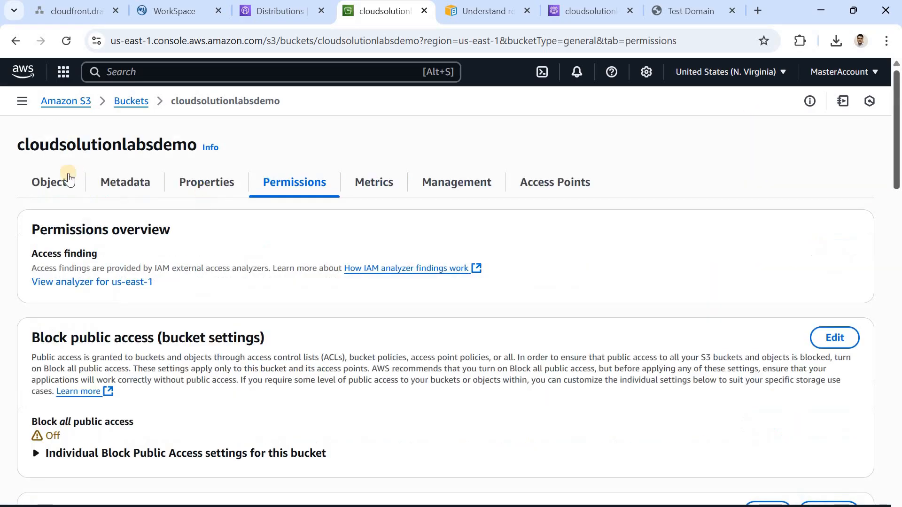
left_click(52, 182)
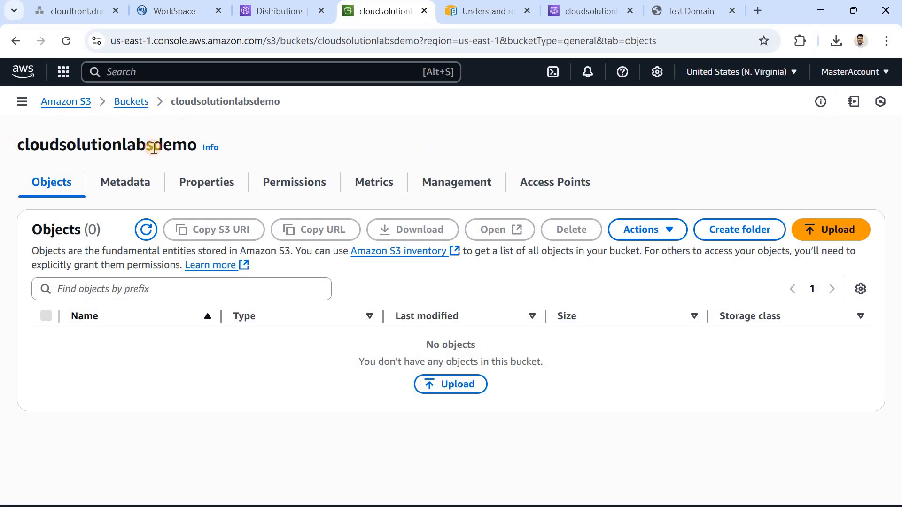
double_click(191, 145)
left_click(831, 231)
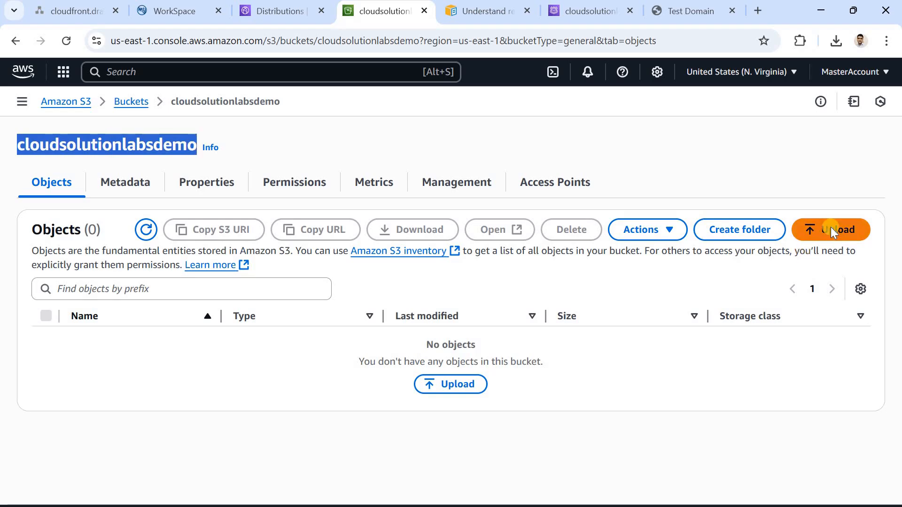
left_click(743, 270)
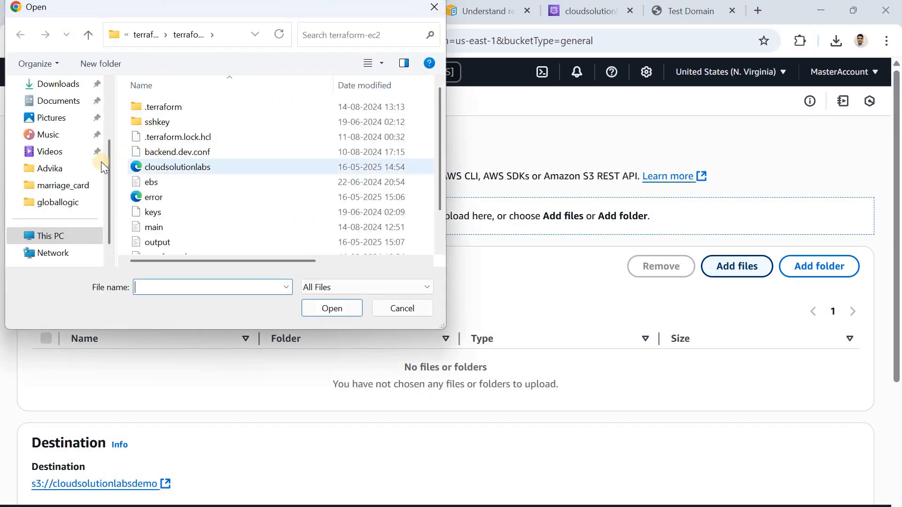
left_click(178, 169)
left_click(164, 197, "ctrl")
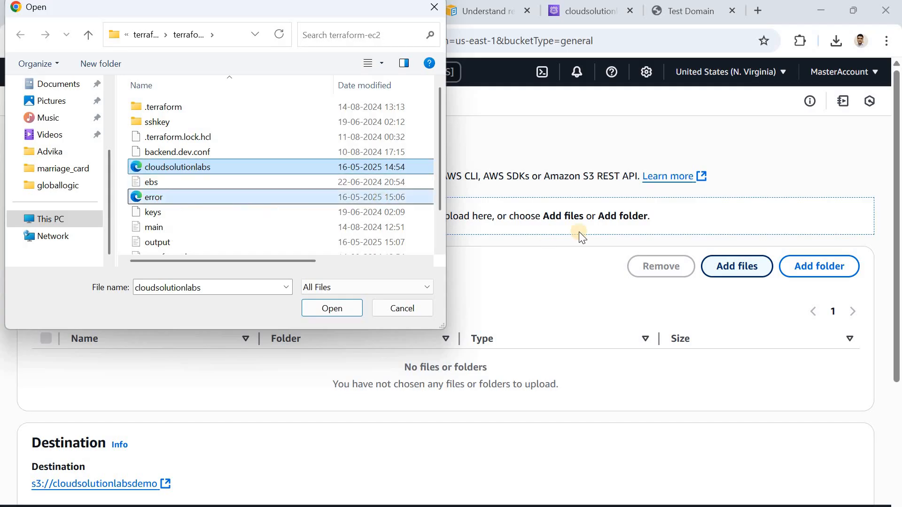
left_click(333, 309)
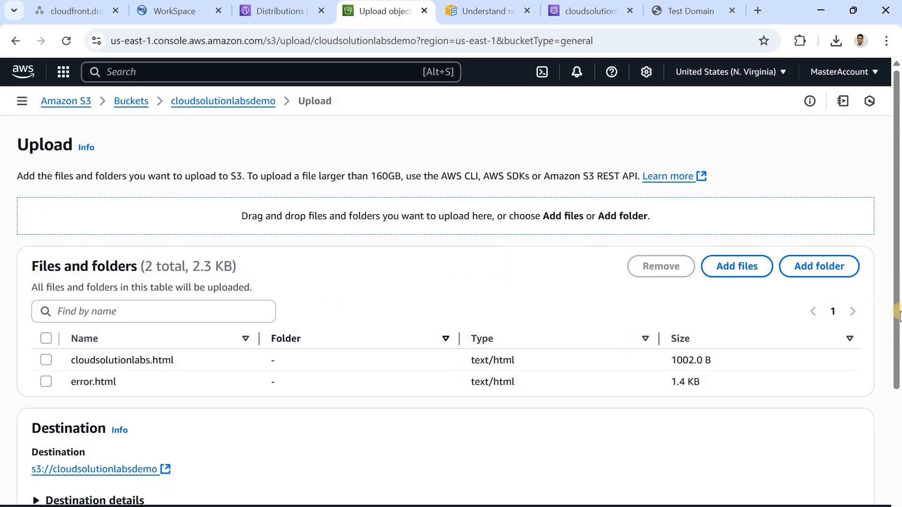
Step: Upload the two HTML files to cloudsolutionlabsdemo with the default settings and check the upload status
left_click(901, 436)
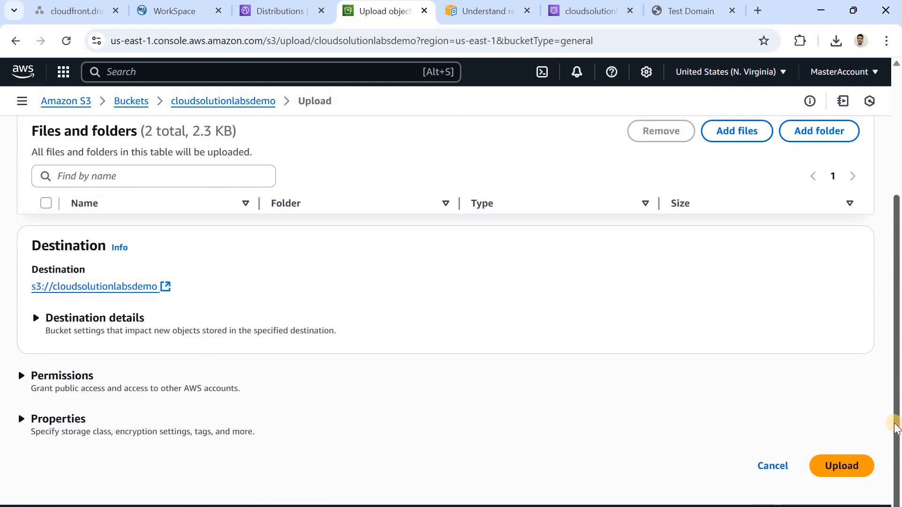
scroll(899, 318, "up", 4)
left_click(900, 391)
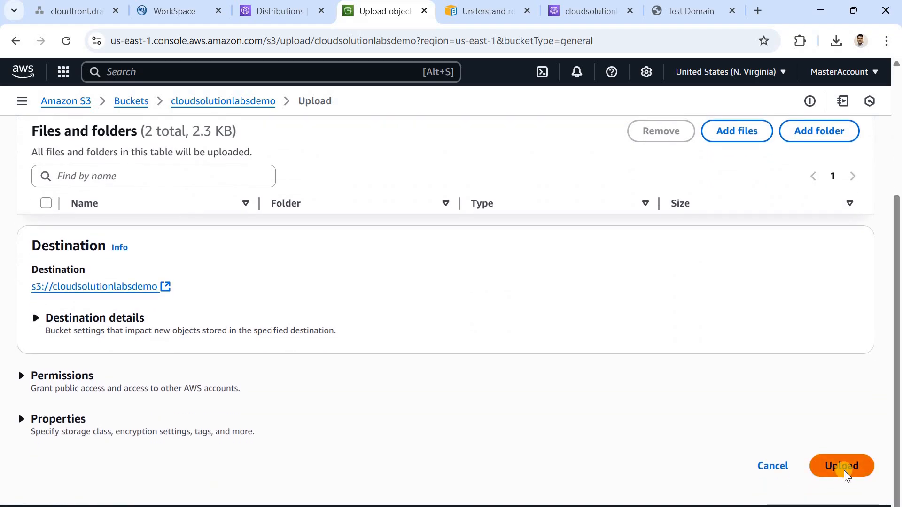
left_click(842, 466)
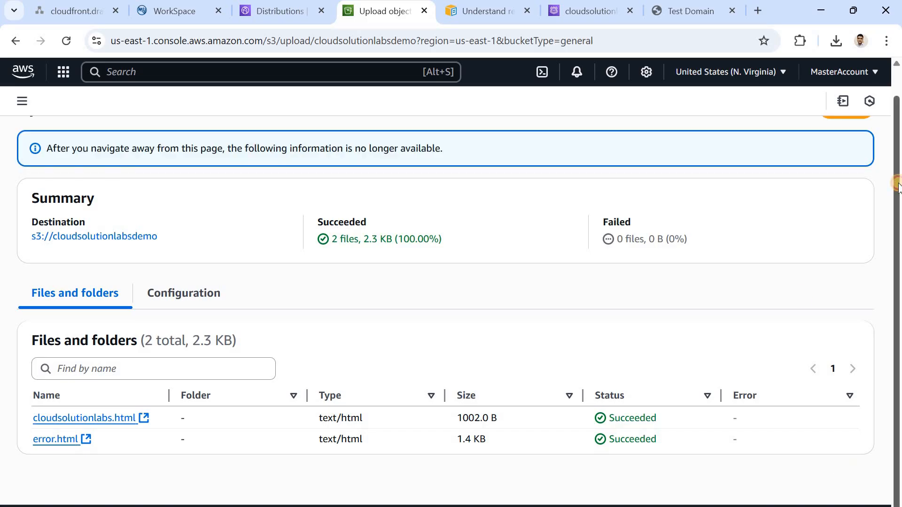
left_click_drag(898, 184, 897, 155)
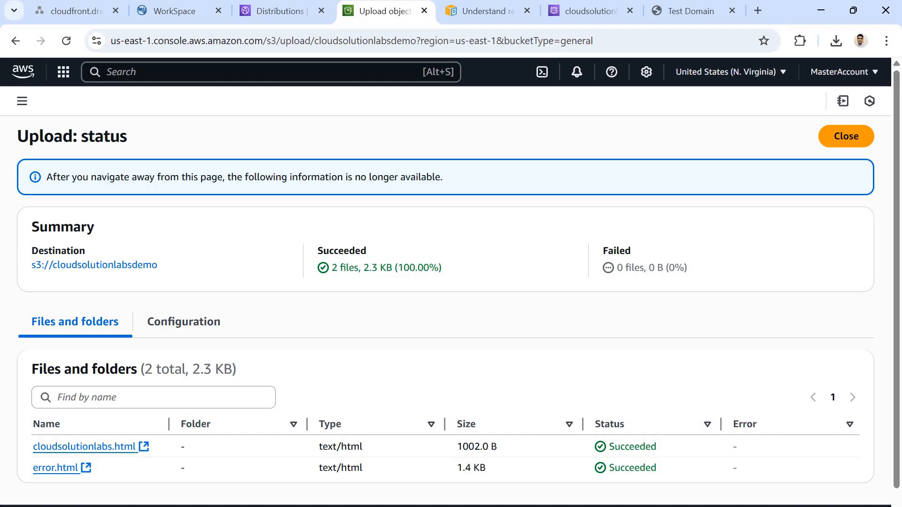
Step: Switch to Snipping Tool to view the CloudFront and S3 lab overview diagram, and return to the browser
key("alt+Tab")
key("alt+Tab")
left_click(417, 506)
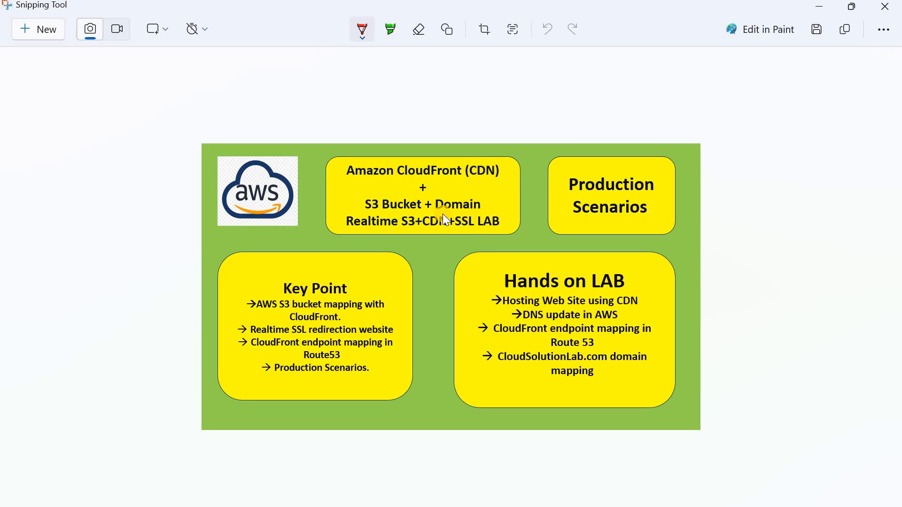
key("alt+Tab")
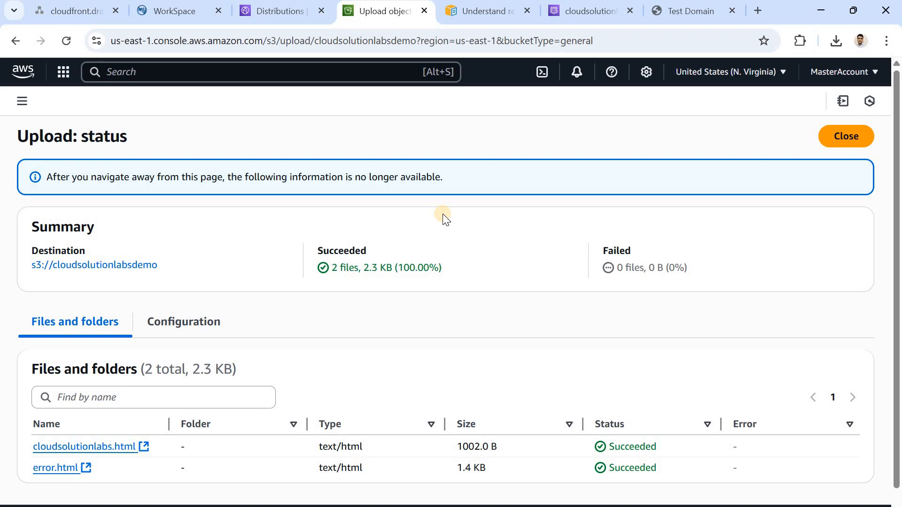
key("alt+Tab")
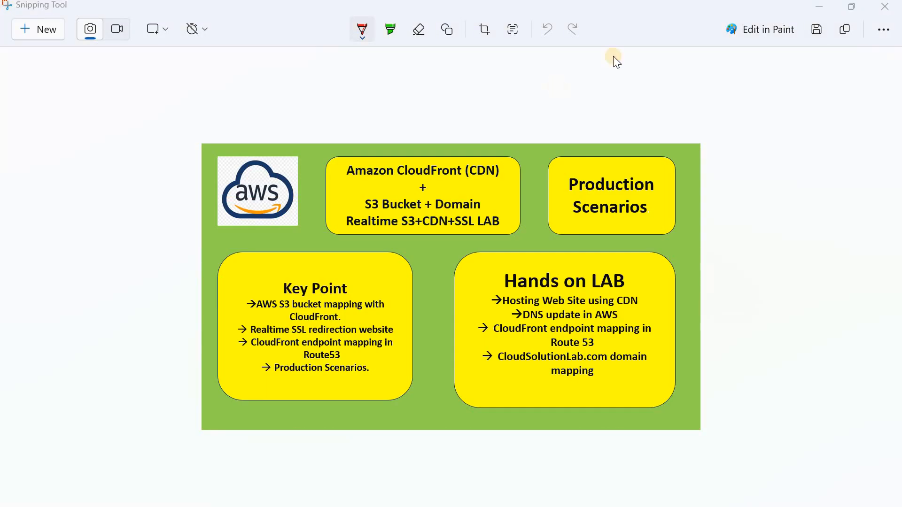
key("alt+Tab")
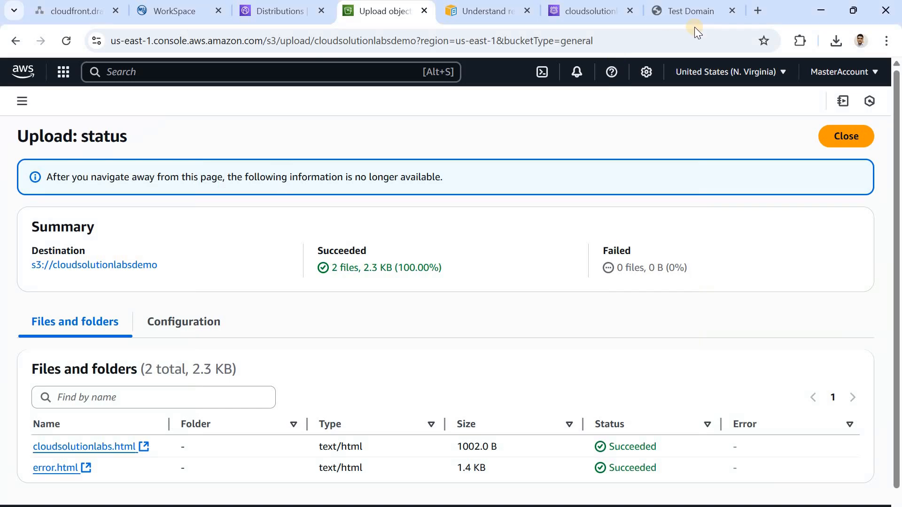
Step: Open YouTube in a new browser tab and go to the channel's dashboard in YouTube Studio
left_click(757, 10)
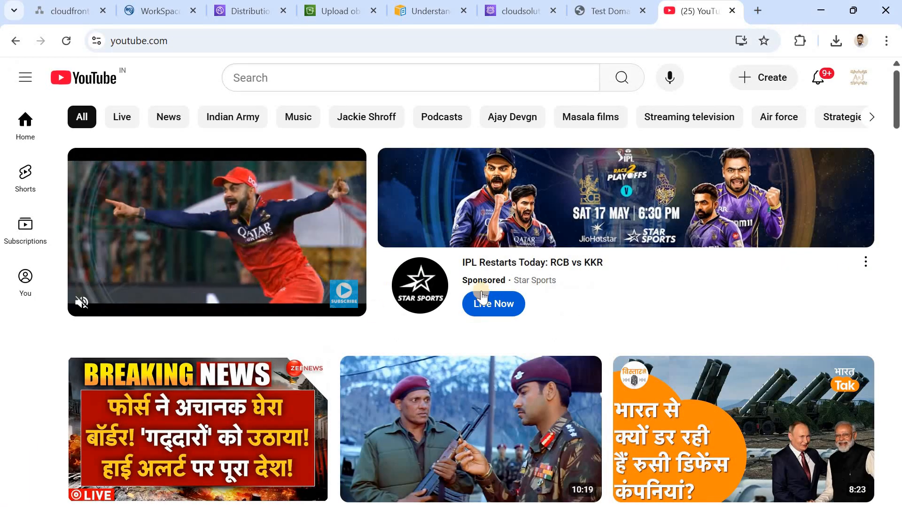
left_click(859, 79)
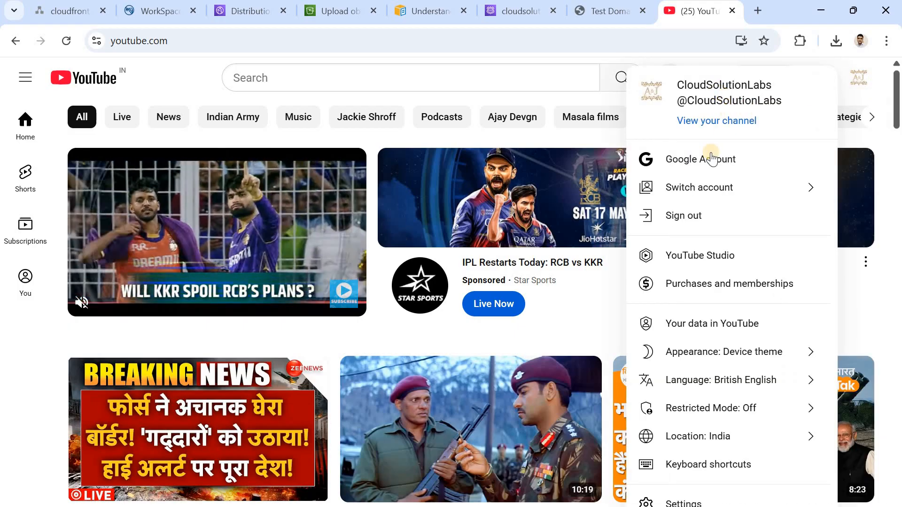
left_click(688, 259)
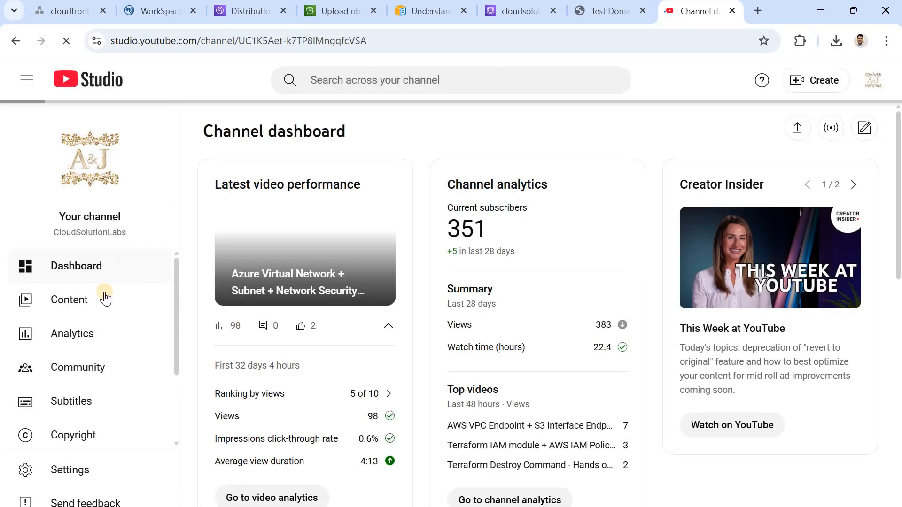
Step: Show the playlists in the channel content and open the AWS ALB playlist
left_click(84, 305)
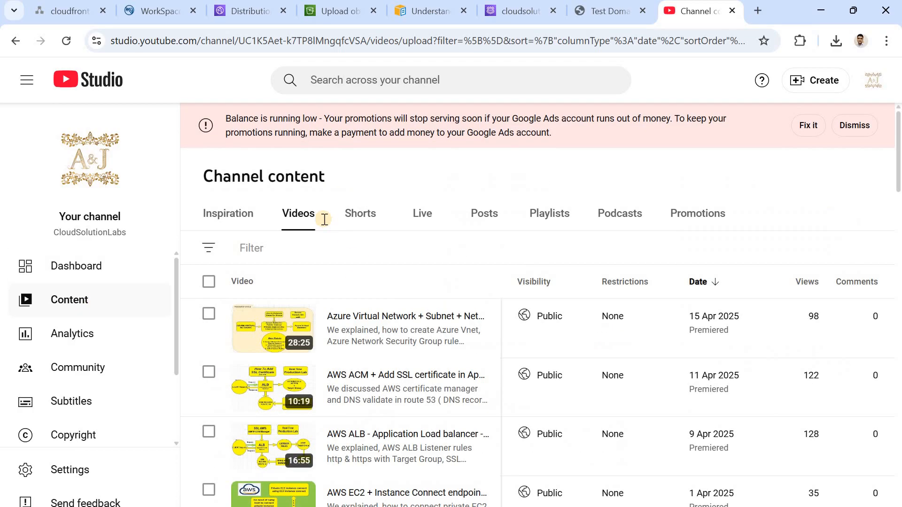
left_click(553, 222)
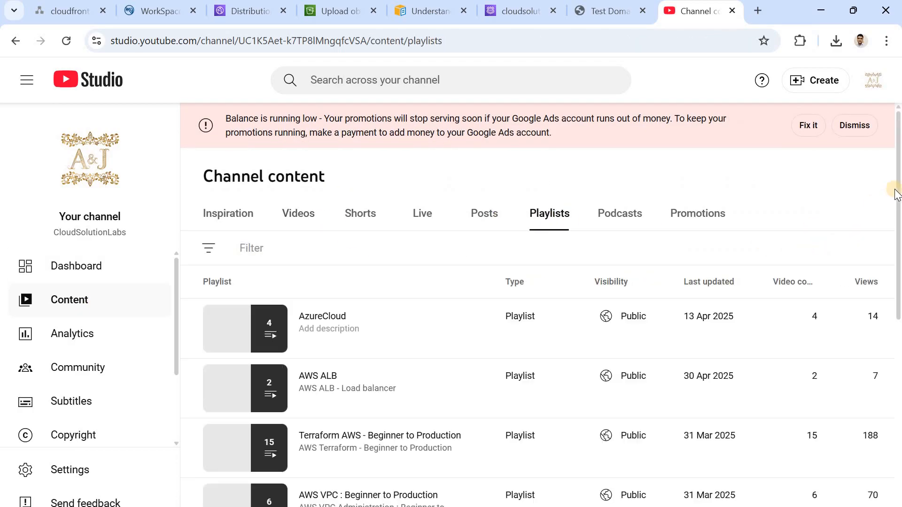
left_click_drag(898, 280, 888, 223)
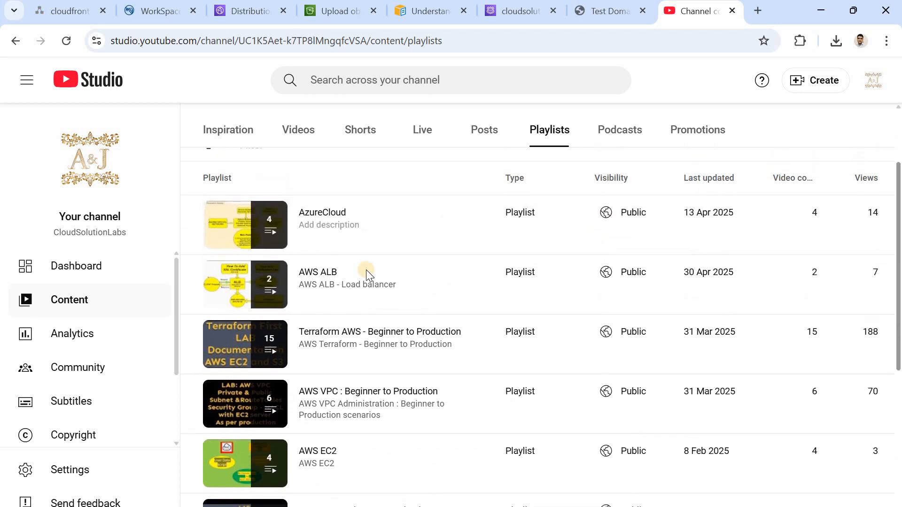
left_click(316, 285)
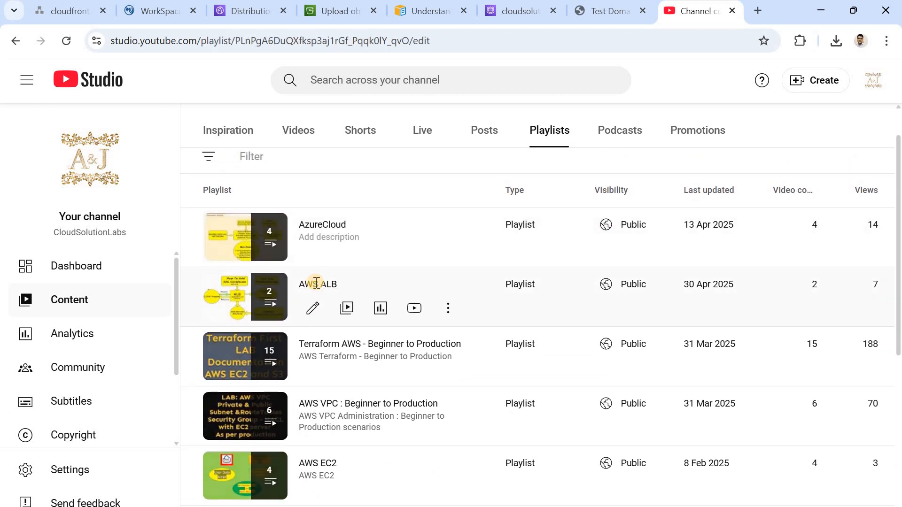
Step: List the videos in the AWS ALB playlist, return to the AWS console, and close the browser tab whose title starts with "Understan"
left_click(75, 346)
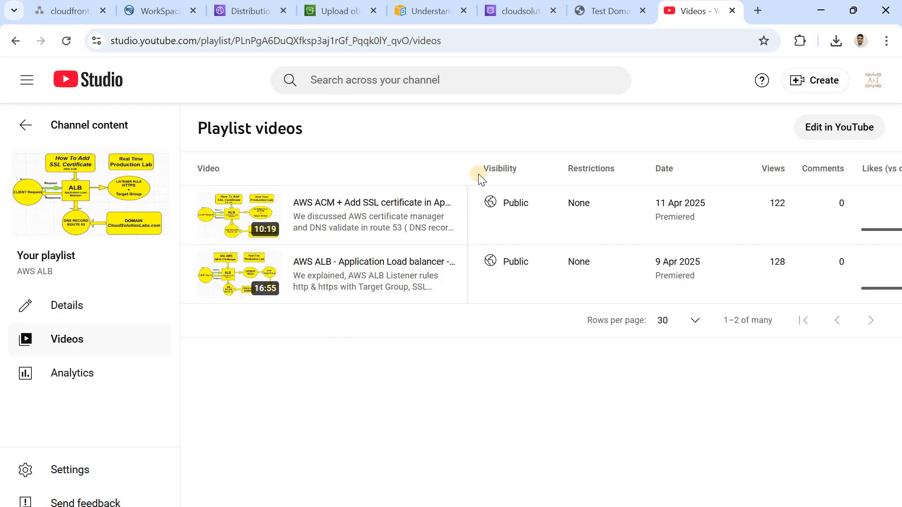
left_click(343, 11)
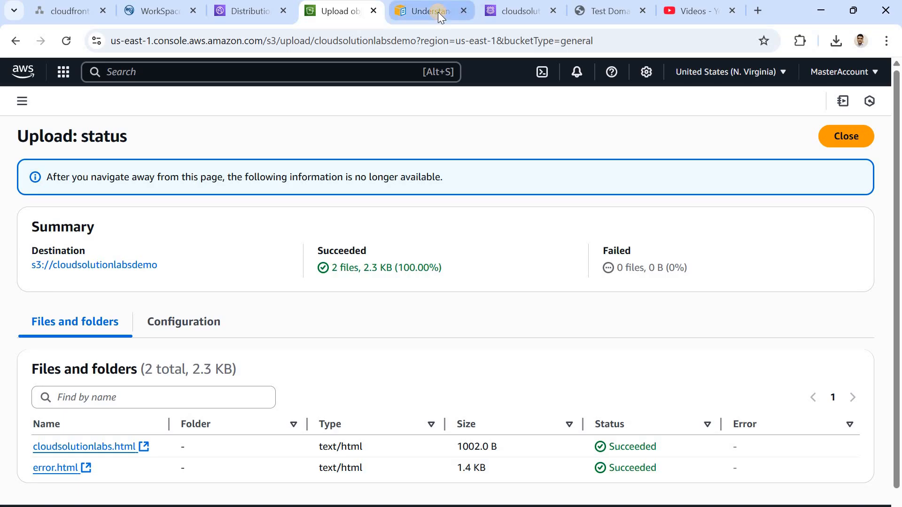
left_click(454, 12)
left_click(464, 11)
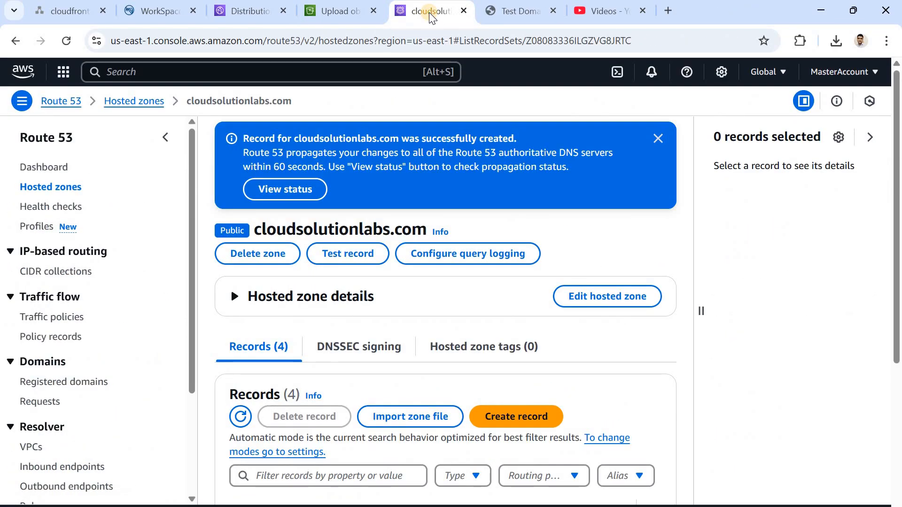
Step: Open the cloudsolutionlabs.com hosted zone from the Route 53 hosted zones list to view its records
left_click(49, 169)
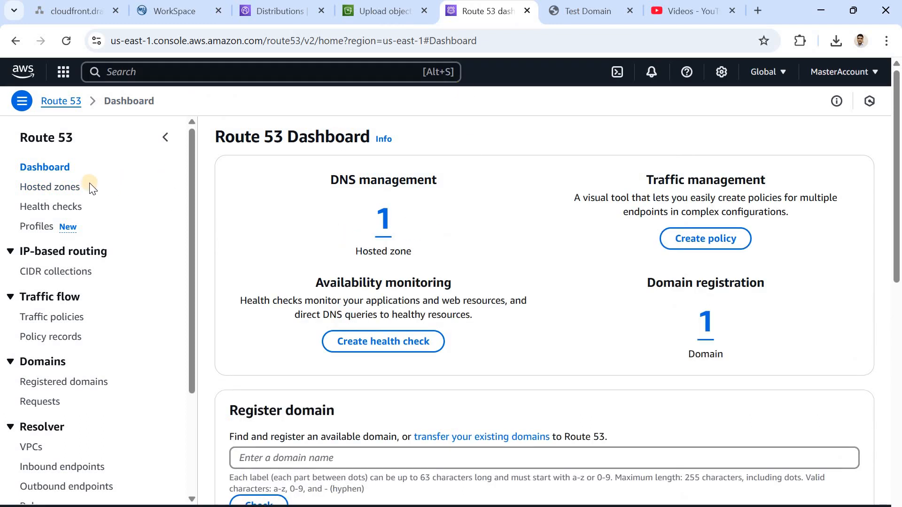
left_click(47, 188)
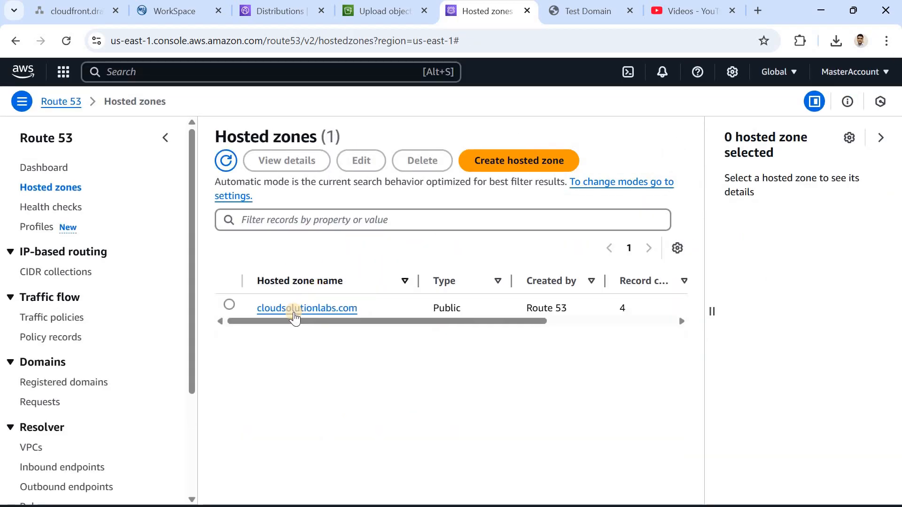
left_click(338, 309)
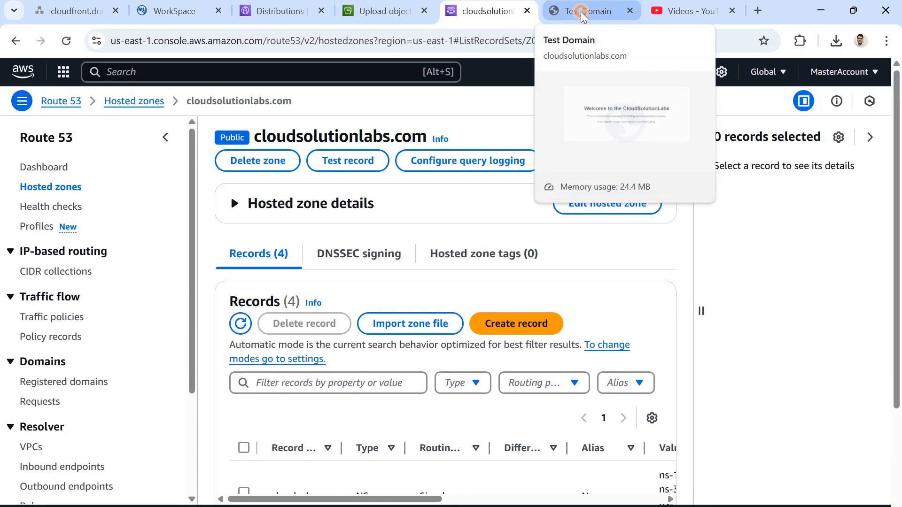
Step: Check the test page at cloudsolutionlabs.com, close its browser tab, and return to the Route 53 hosted zone
left_click(585, 13)
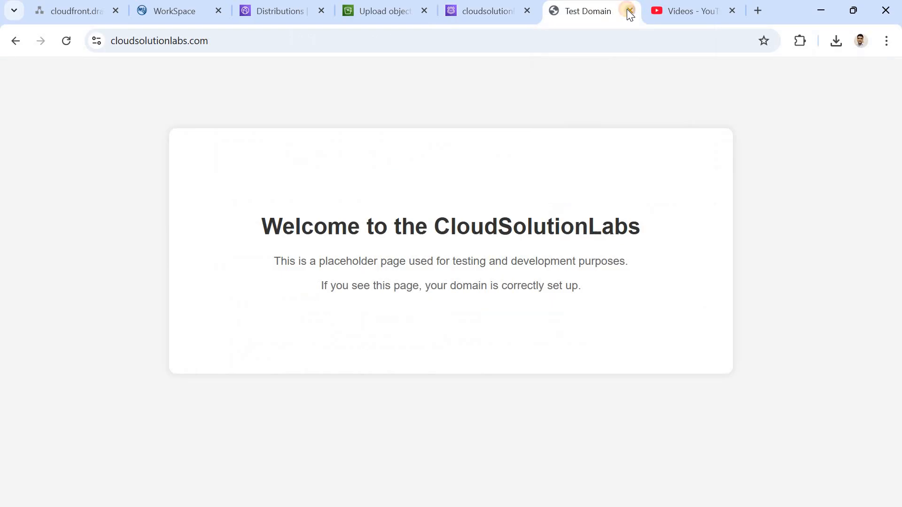
left_click(630, 11)
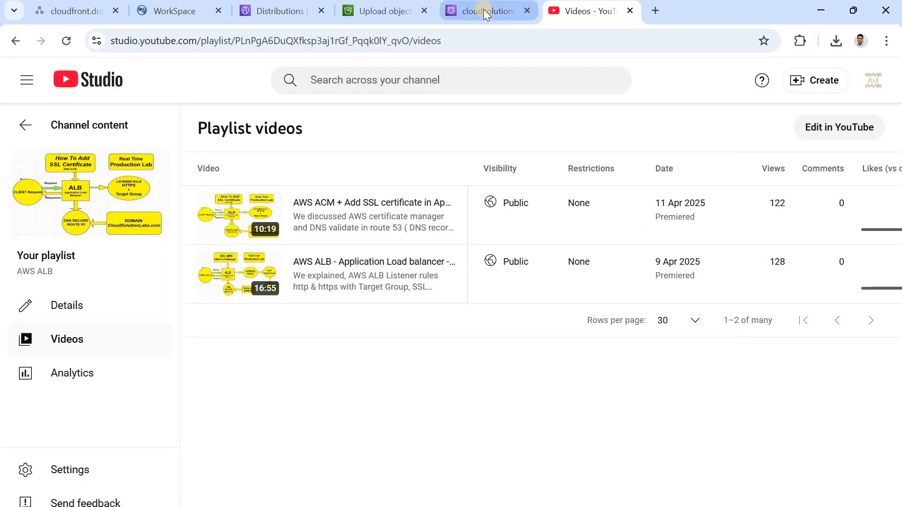
left_click(485, 12)
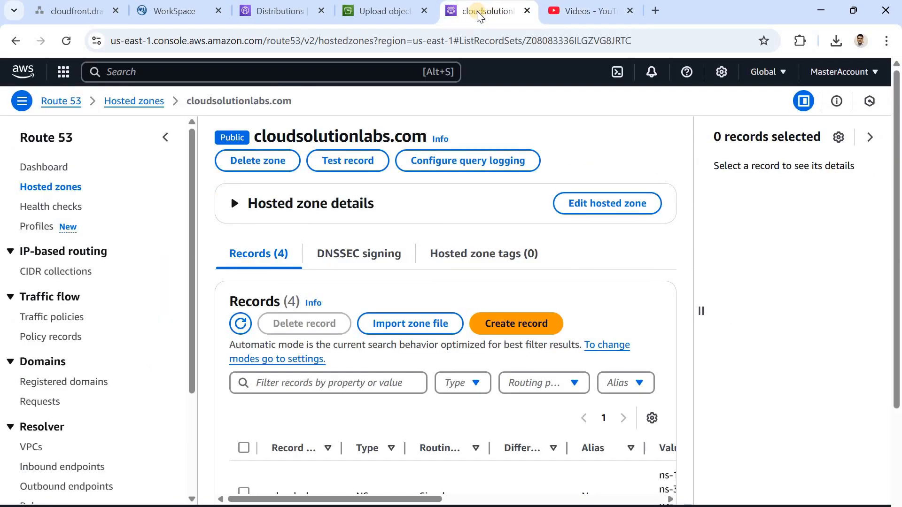
Step: Return to the CloudFront console, search the AWS services for cloudfront, and show the distributions list
left_click(385, 12)
left_click(278, 10)
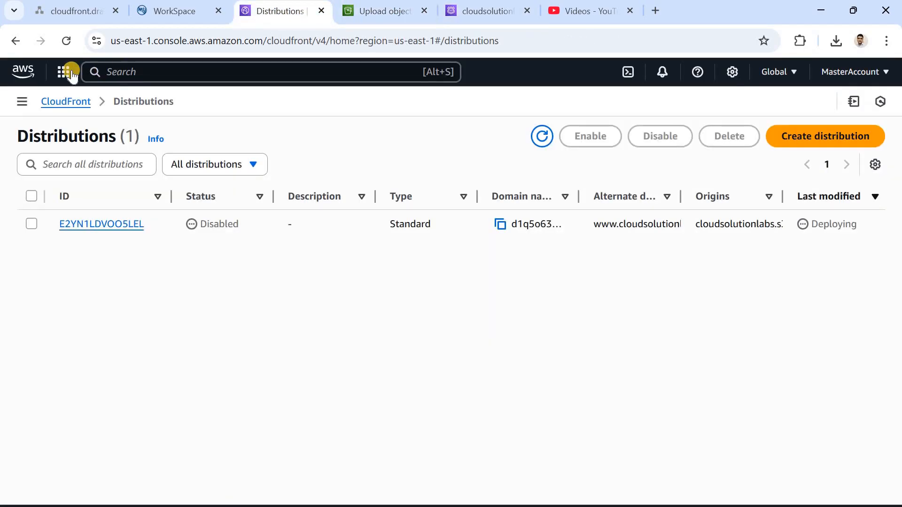
left_click(118, 72)
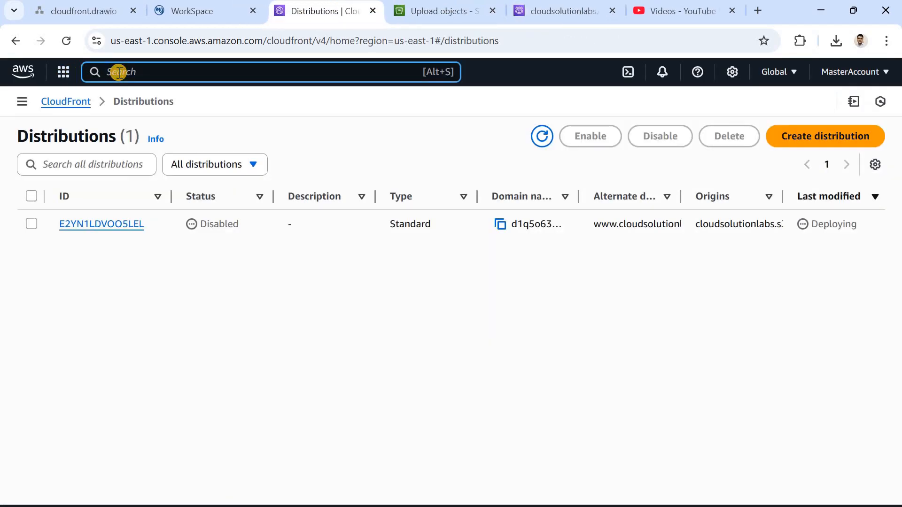
type("cloudfro")
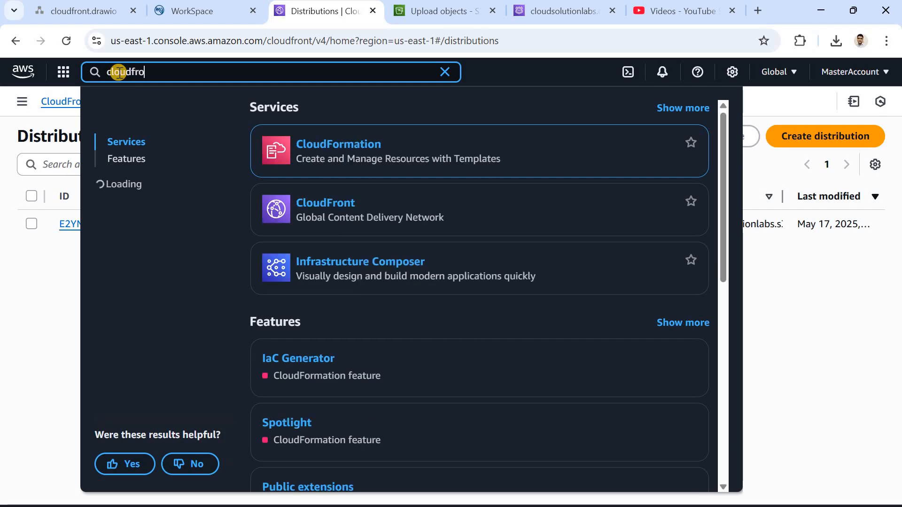
type("nt")
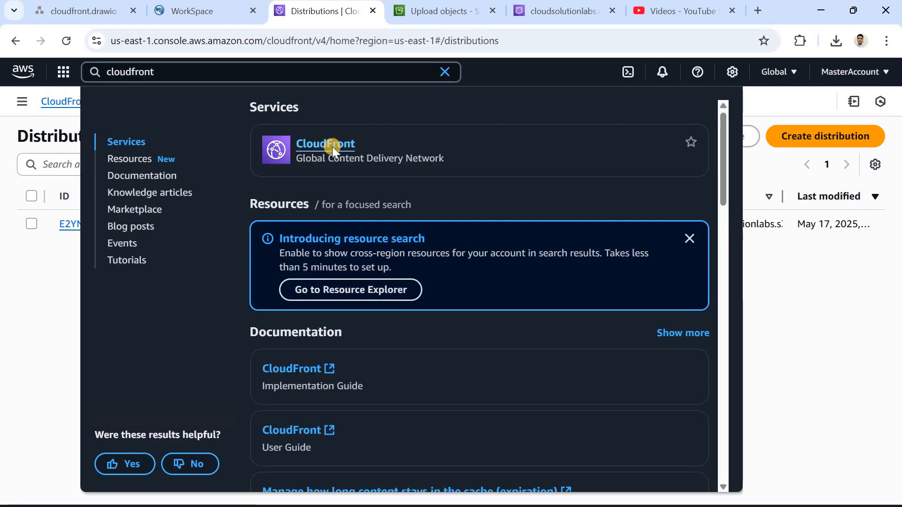
left_click(332, 147)
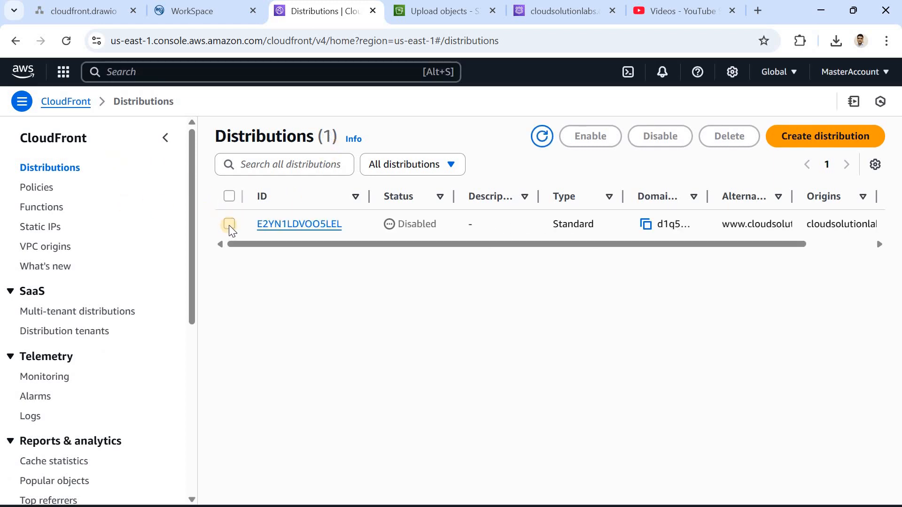
left_click(68, 101)
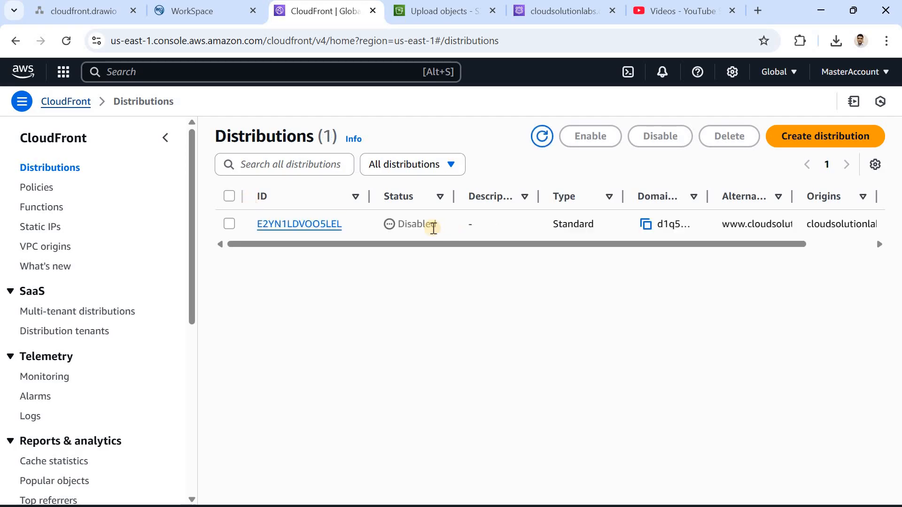
Step: Delete the existing disabled CloudFront distribution and dismiss the notification
left_click(229, 224)
left_click(718, 141)
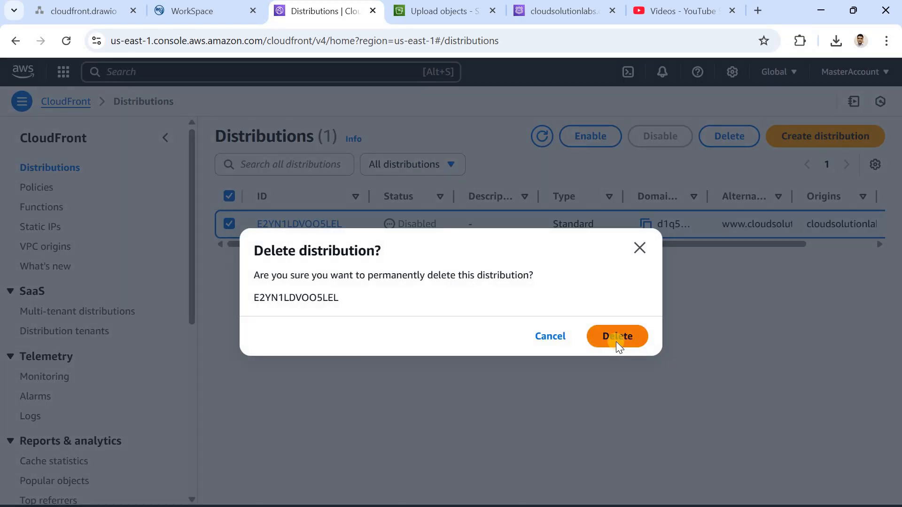
left_click(615, 342)
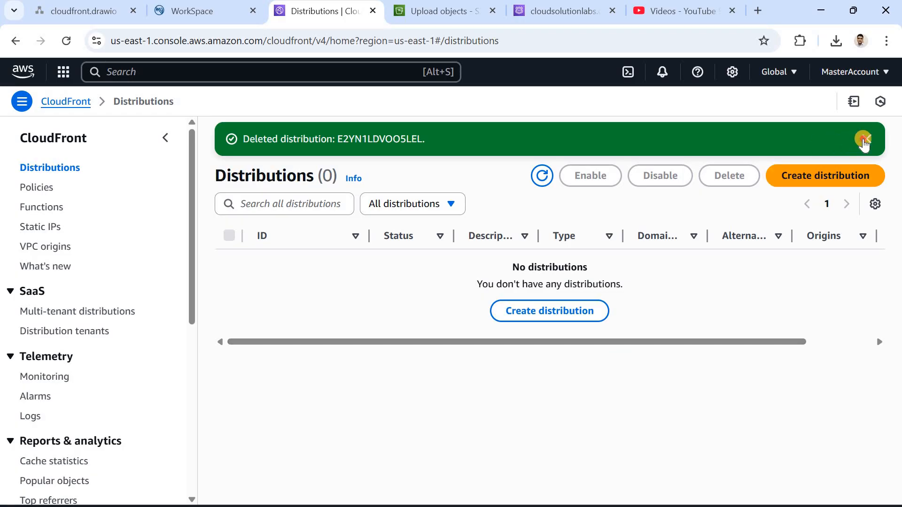
left_click(864, 140)
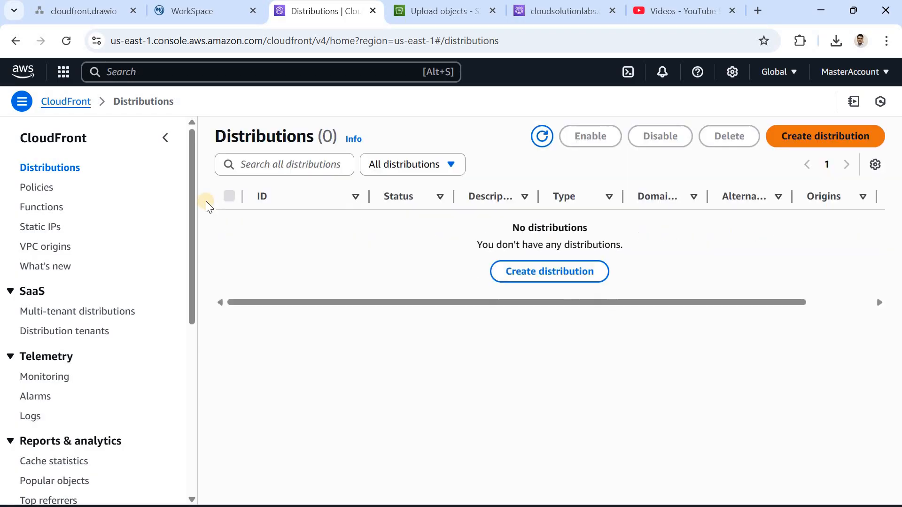
Step: Start creating a CloudFront distribution, then review the CloudFront, S3 and domain lab slide in PowerPoint and return to the browser
left_click(813, 136)
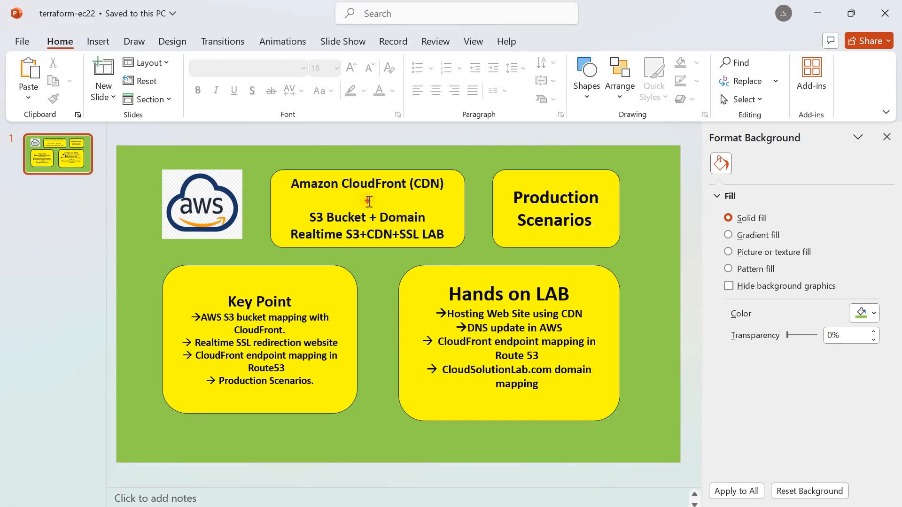
left_click_drag(292, 184, 356, 192)
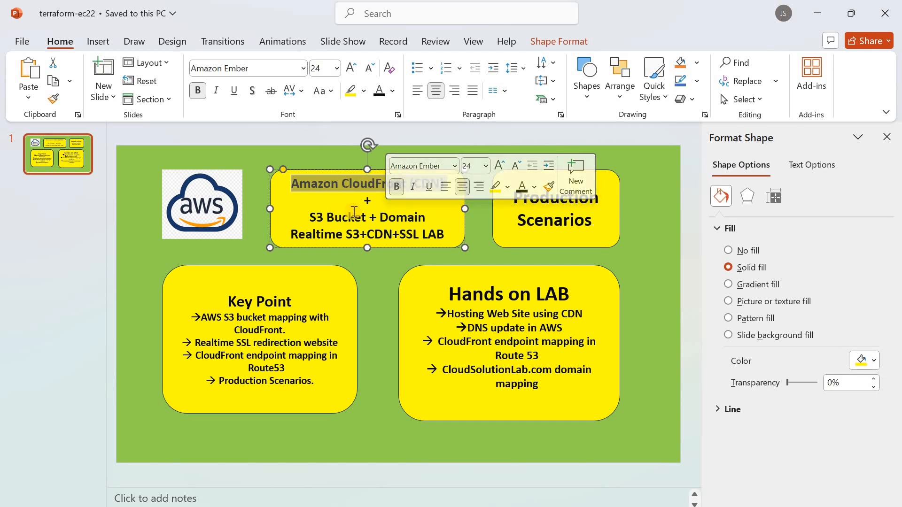
double_click(393, 216)
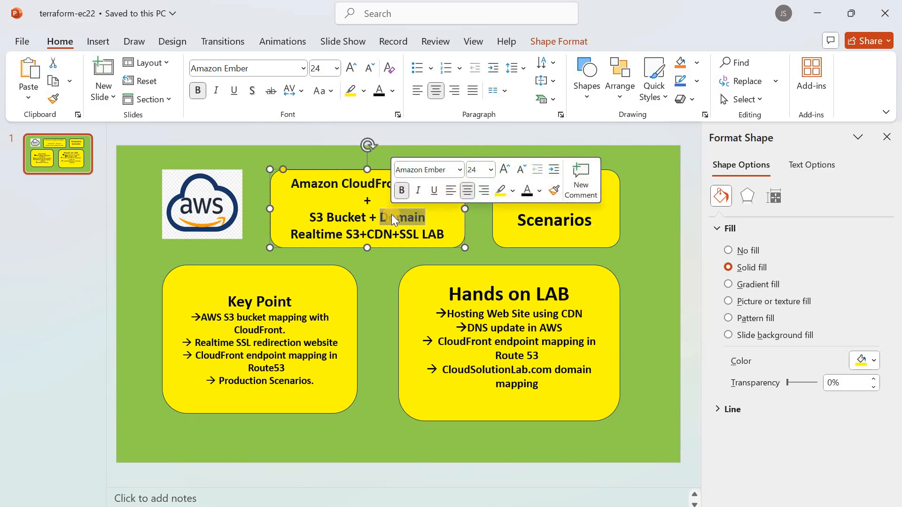
left_click(818, 21)
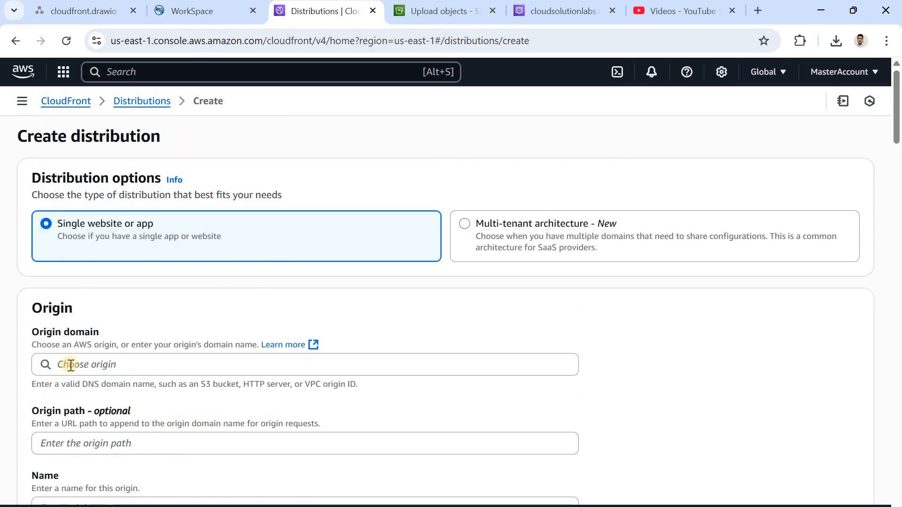
Step: Set the distribution's origin domain to the S3 bucket cloudsolutionlabsdemo.s3.amazonaws.com
left_click(73, 366)
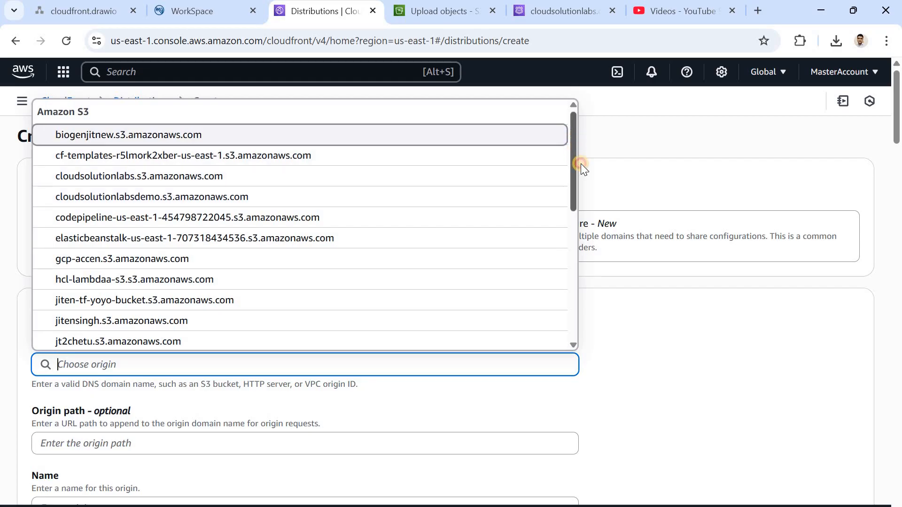
scroll(581, 163, "down", 2)
scroll(581, 188, "down", 5)
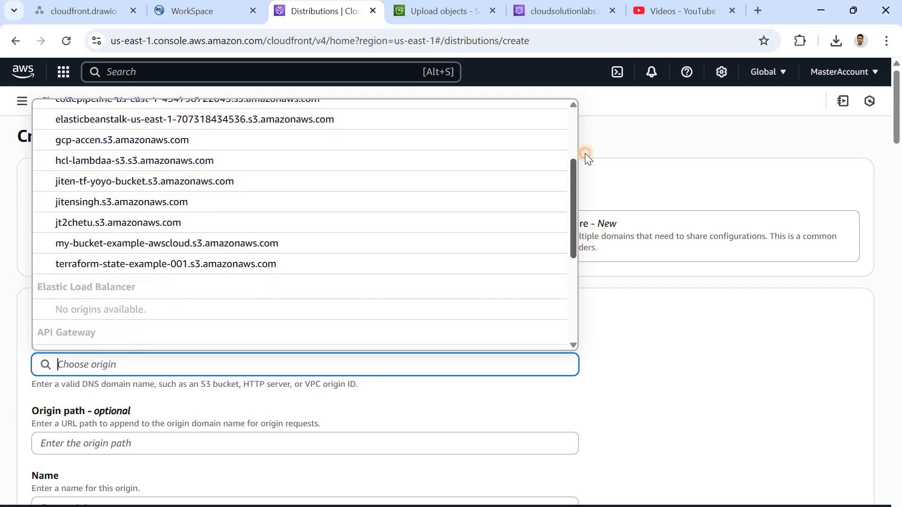
scroll(159, 157, "up", 7)
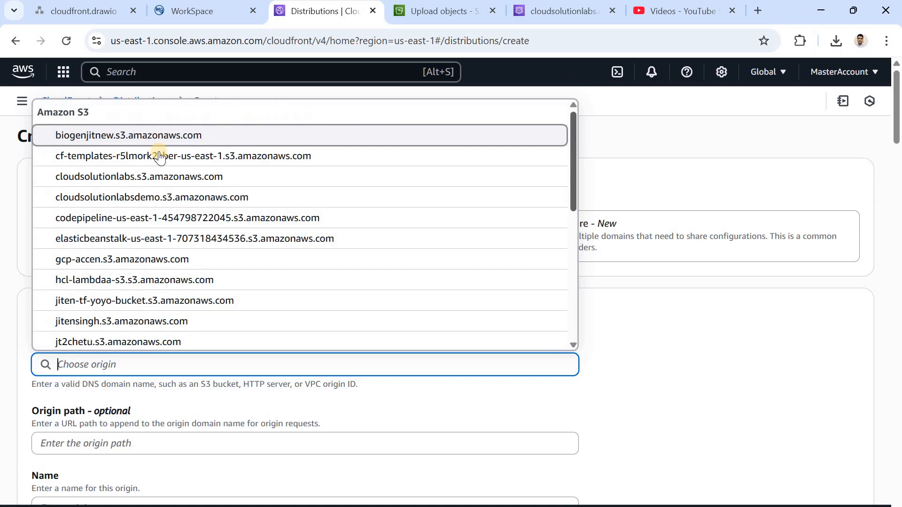
left_click(113, 196)
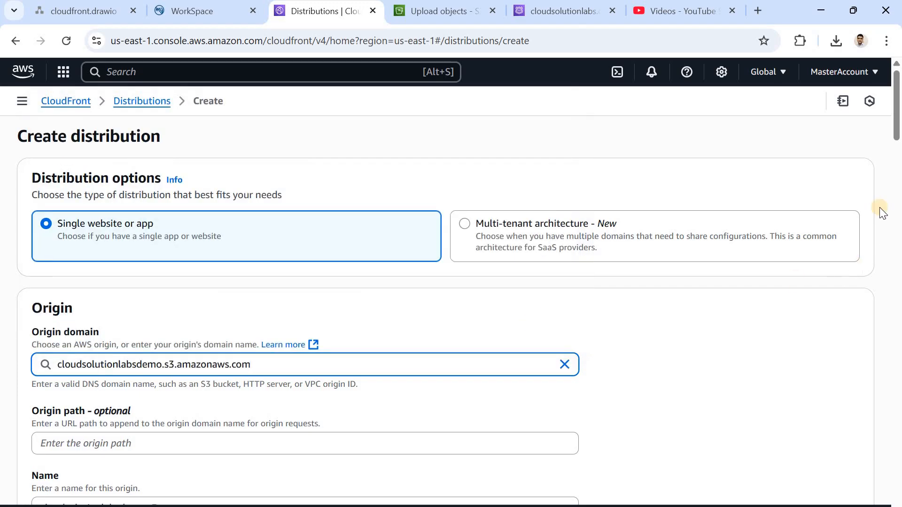
Step: Review the origin path, public origin access, Origin Shield and additional connection settings, leaving them at their defaults
scroll(898, 169, "down", 5)
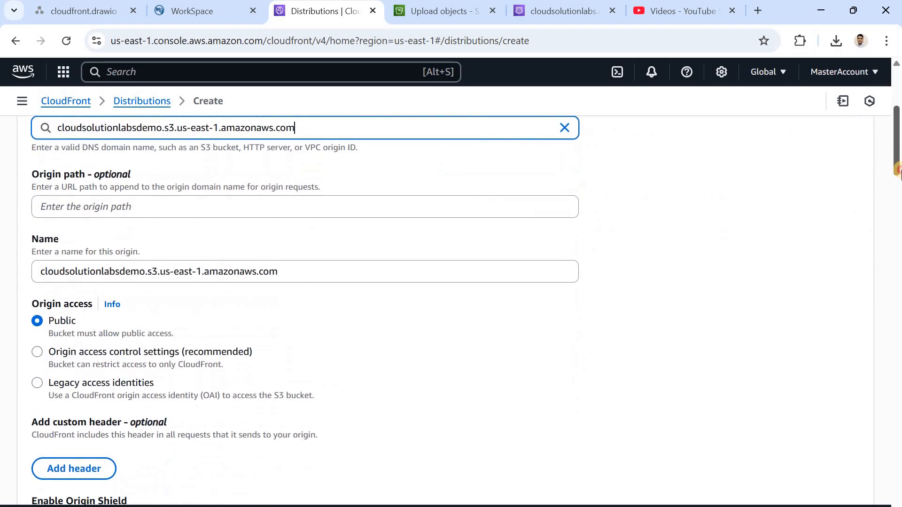
left_click(152, 204)
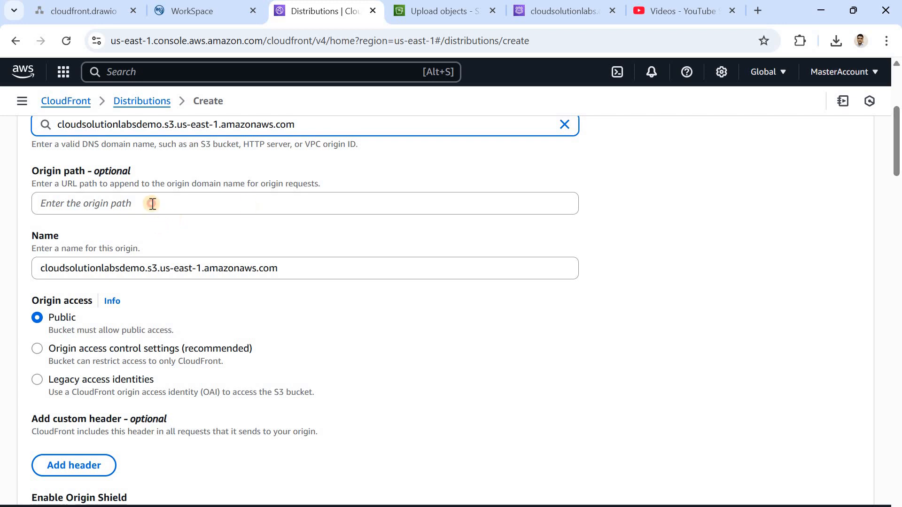
left_click_drag(898, 150, 885, 172)
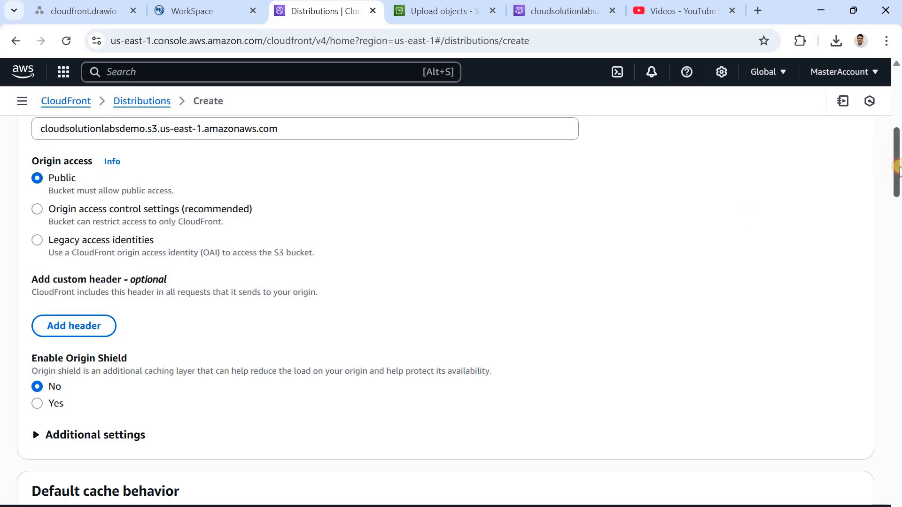
left_click_drag(896, 158, 898, 184)
scroll(212, 147, "down", 1)
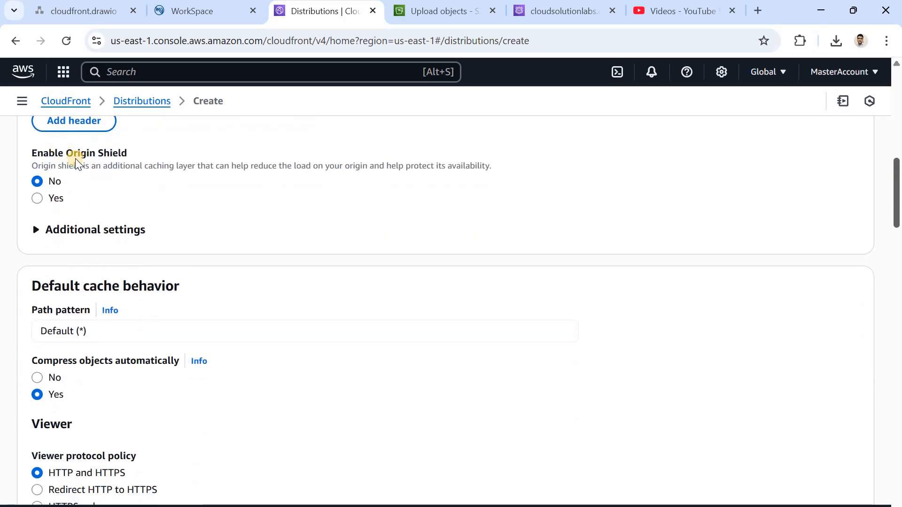
left_click(38, 231)
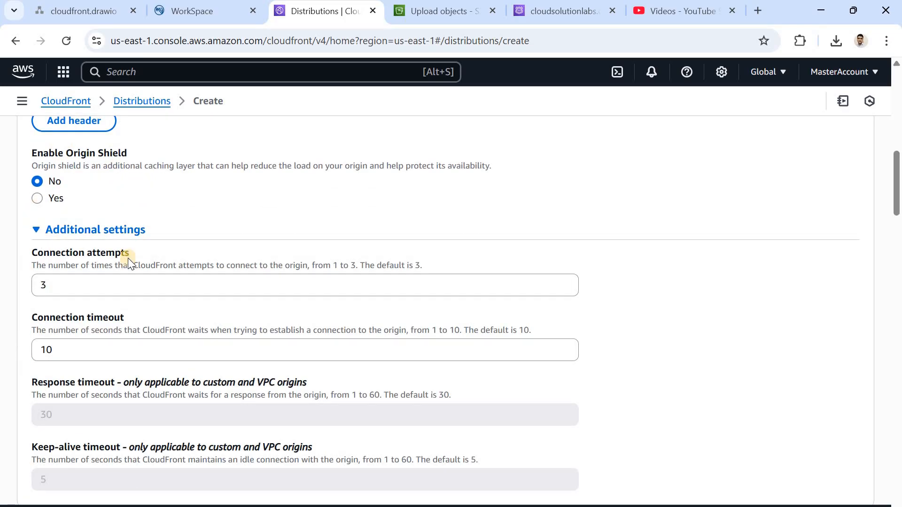
left_click(124, 232)
Step: Set the default cache behavior's viewer protocol policy to Redirect HTTP to HTTPS
left_click_drag(898, 209, 898, 235)
scroll(71, 283, "down", 2)
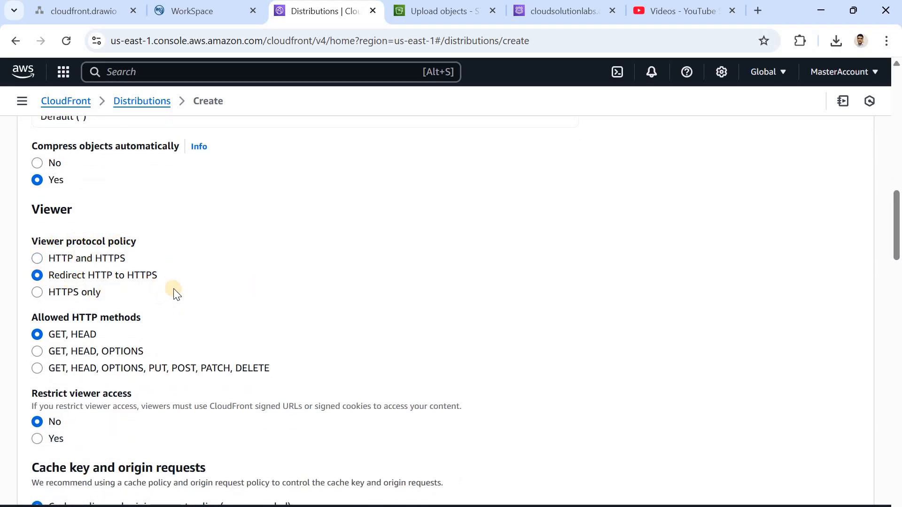
Step: Choose Legacy cache settings for the cache key and origin requests
left_click_drag(898, 251, 898, 285)
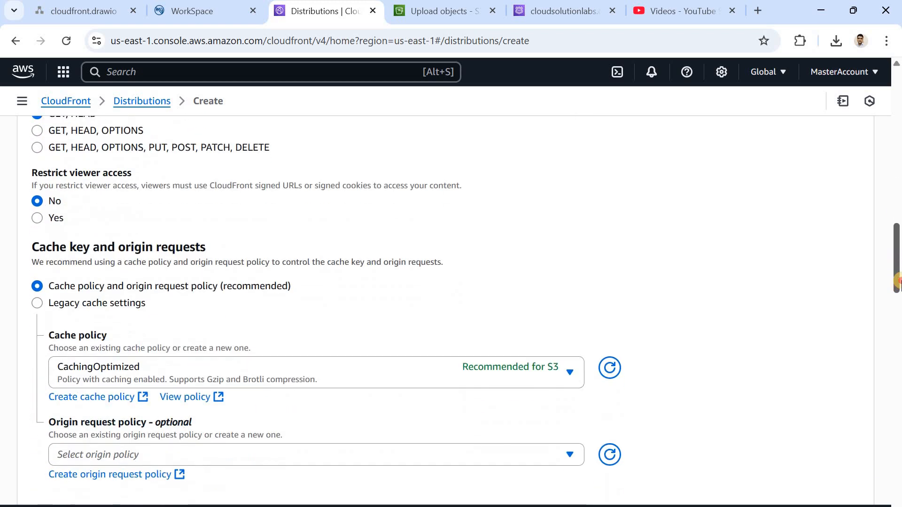
scroll(209, 231, "down", 1)
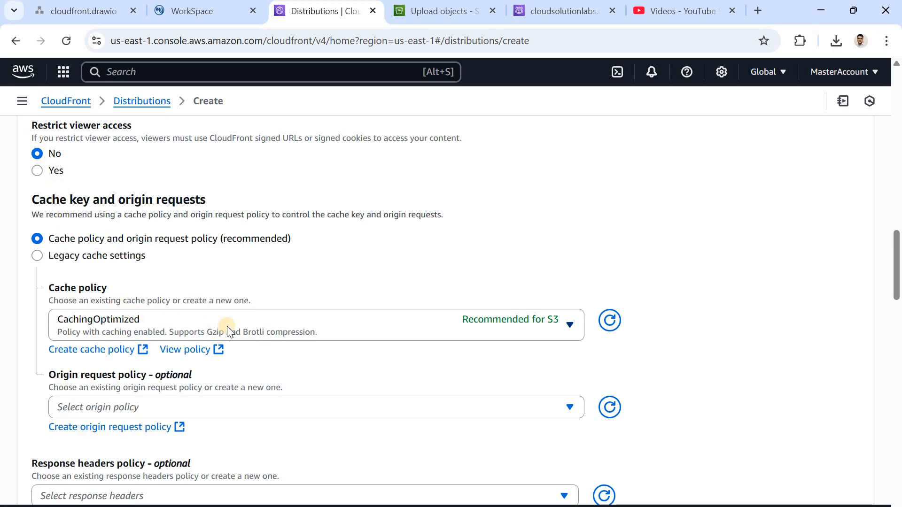
left_click(38, 256)
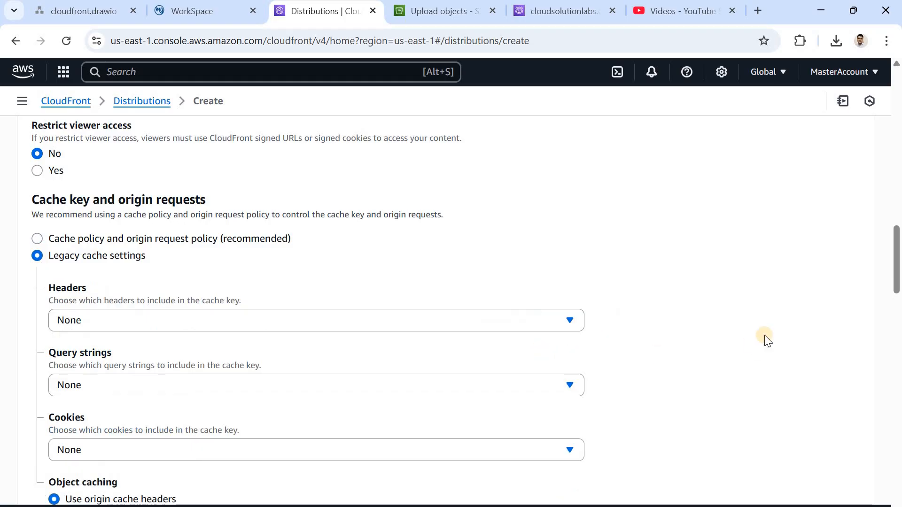
Step: Apply the SimpleCORS response headers policy to the default cache behavior and expand its additional settings
left_click_drag(896, 278, 899, 306)
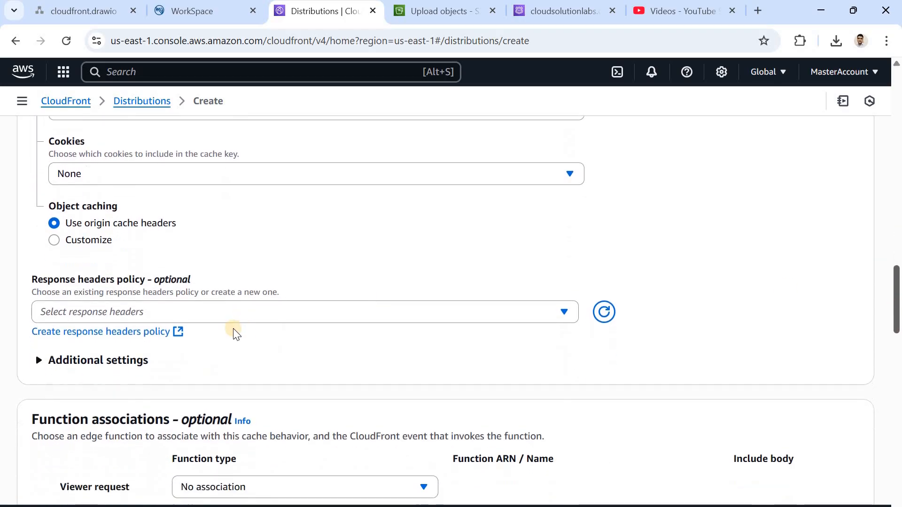
left_click(205, 315)
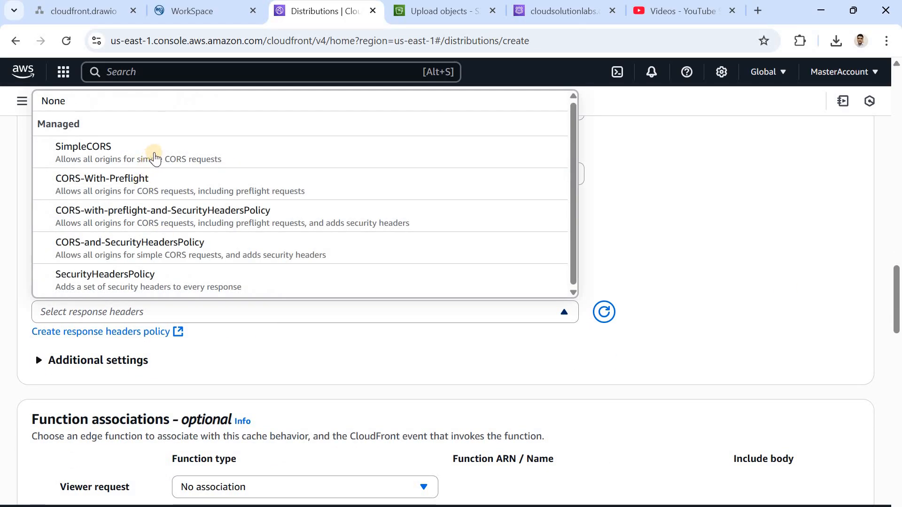
left_click(155, 153)
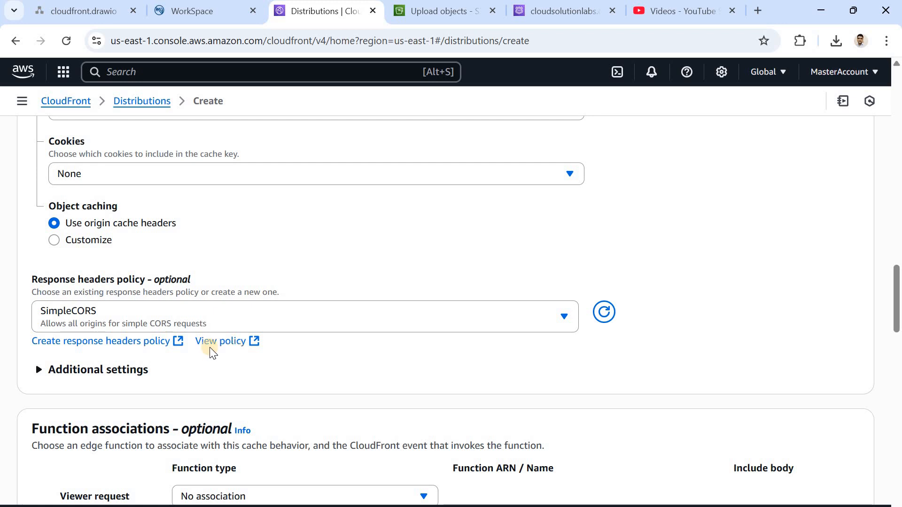
left_click(122, 368)
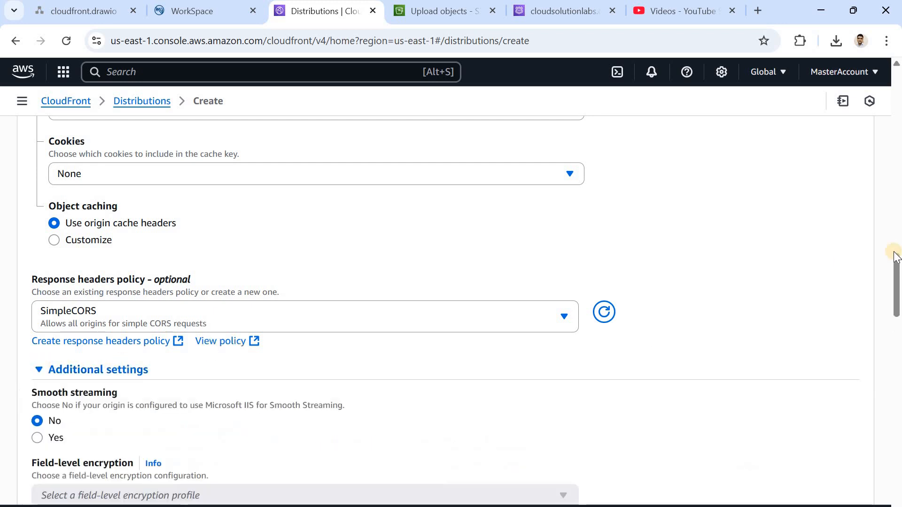
Step: Choose not to enable WAF security protections and set the price class to North America, Europe, Asia, Middle East, and Africa
left_click_drag(898, 291, 898, 364)
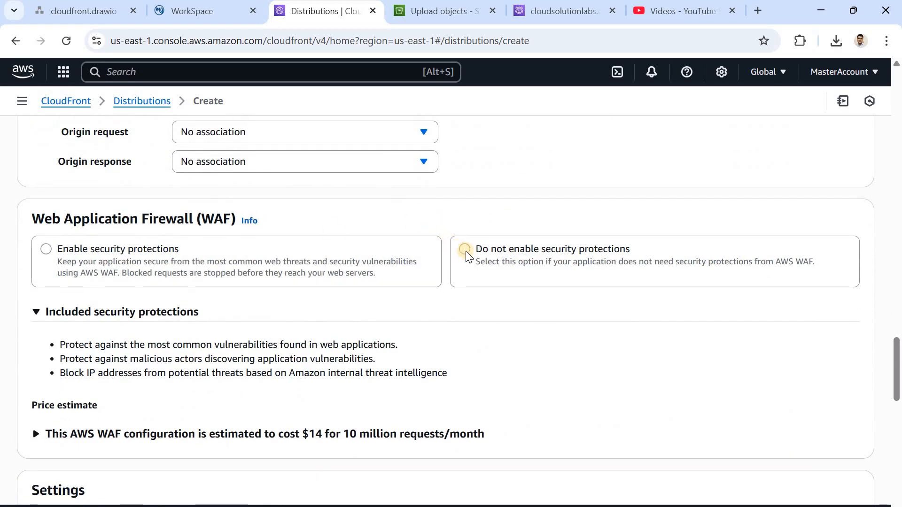
left_click(467, 253)
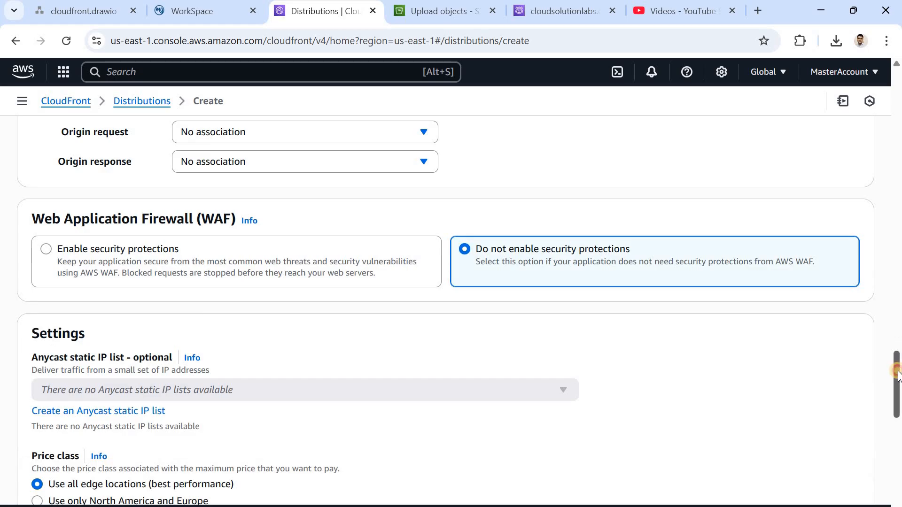
left_click_drag(898, 383, 899, 397)
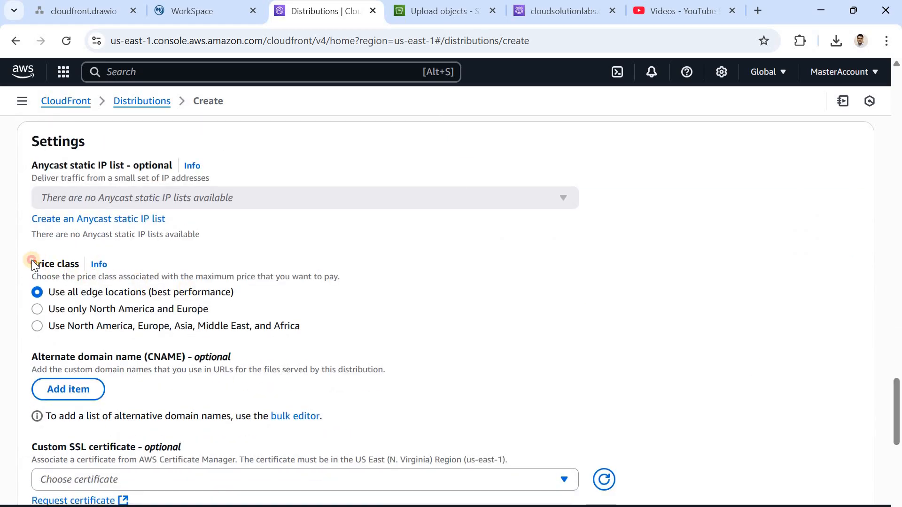
left_click_drag(55, 263, 67, 264)
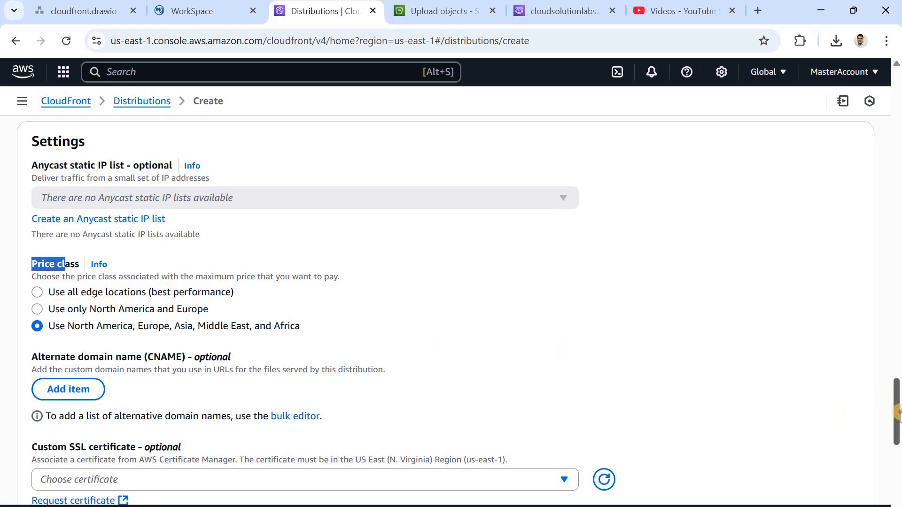
scroll(376, 247, "down", 3)
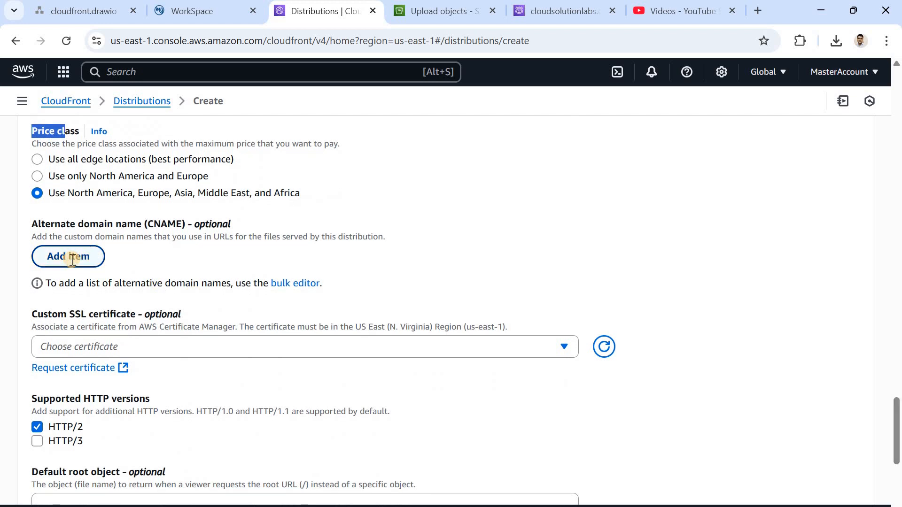
left_click(72, 258)
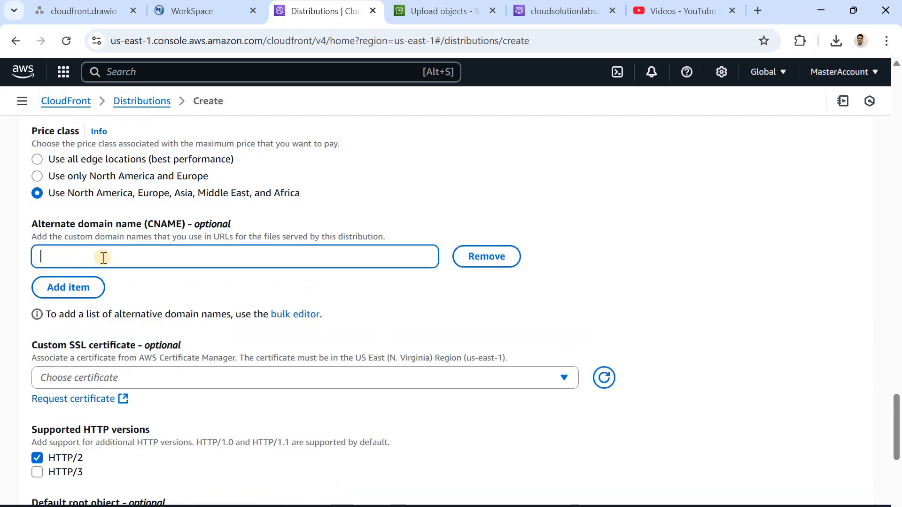
type("www.cloudsolutionlabs.c")
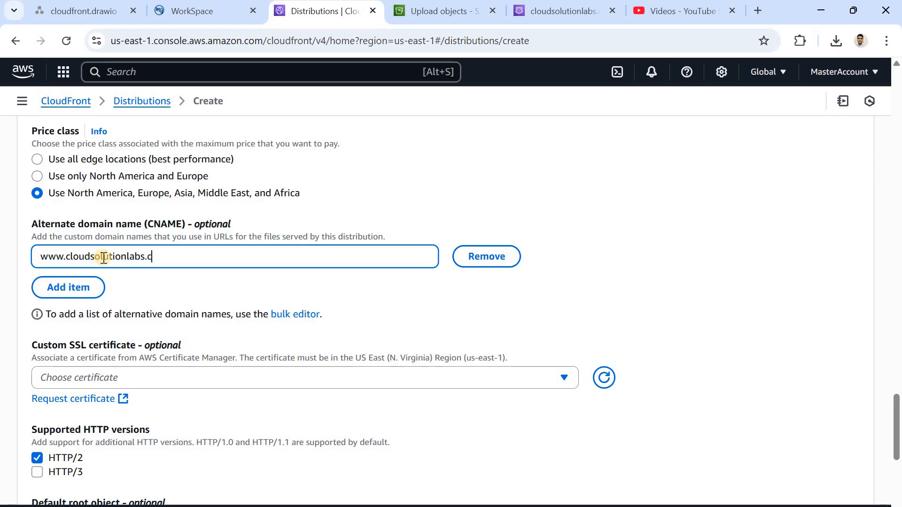
type("om")
left_click(40, 261, "shift")
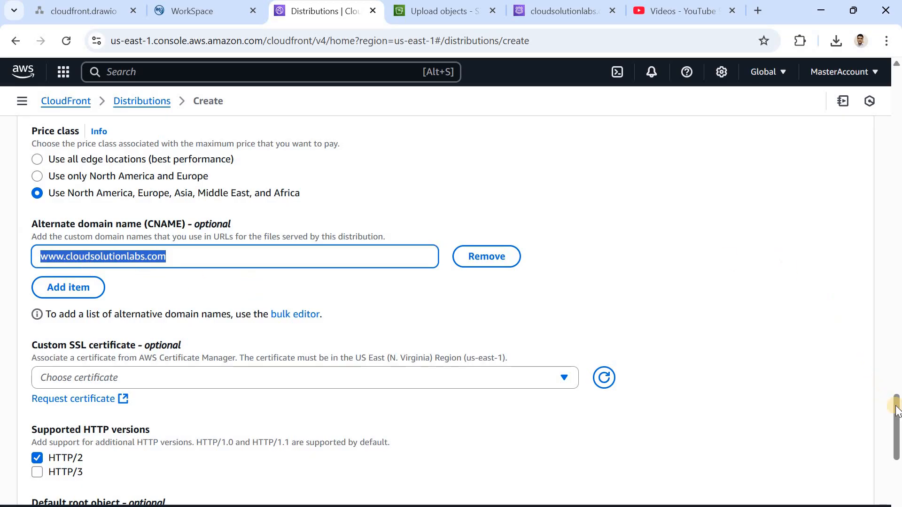
left_click_drag(898, 416, 899, 431)
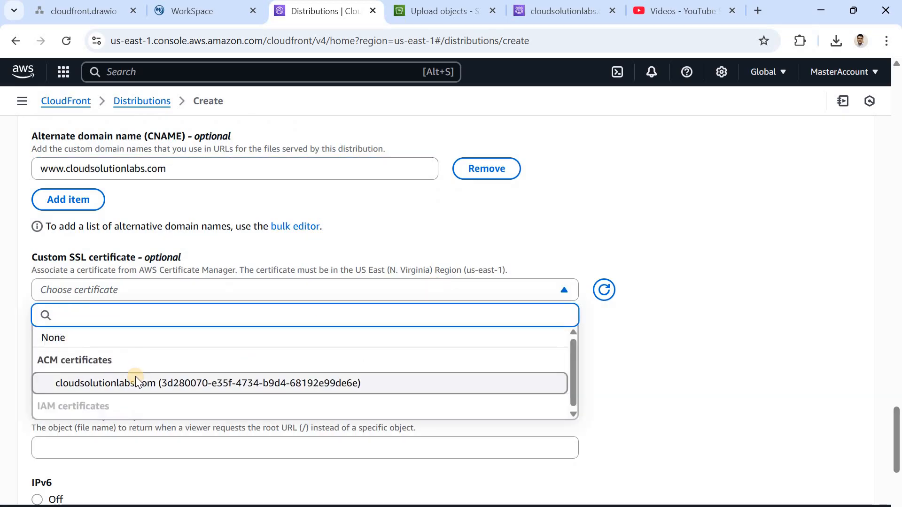
left_click(133, 378)
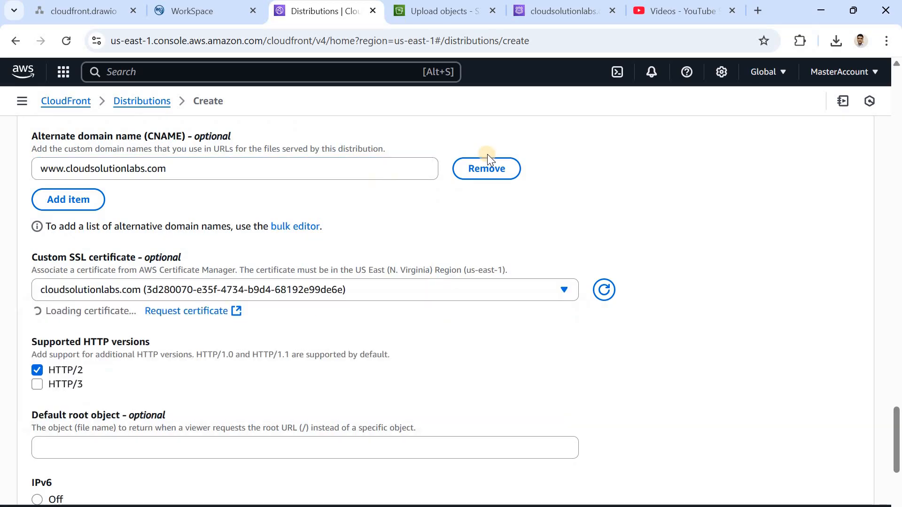
Step: Look up Certificate Manager in a separate tab, examine its certificate list, and return to the distribution form
left_click(284, 79)
type("aws ")
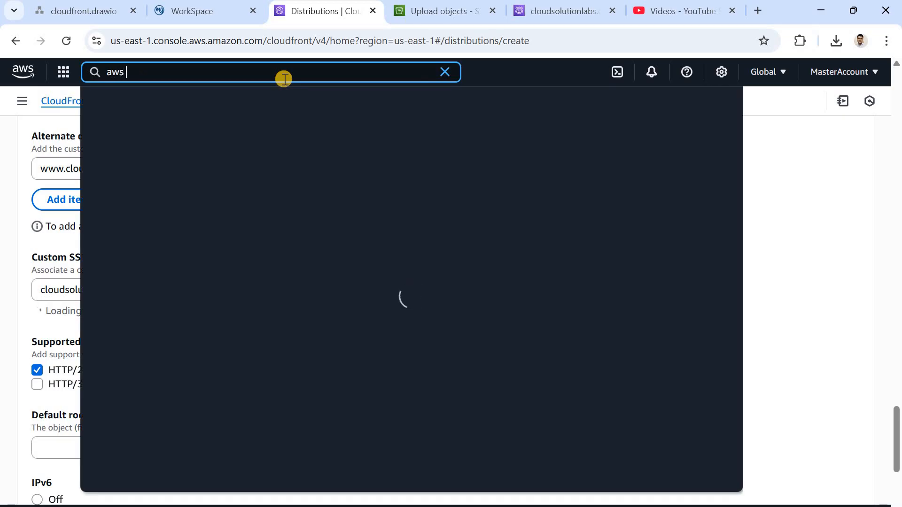
type("acm")
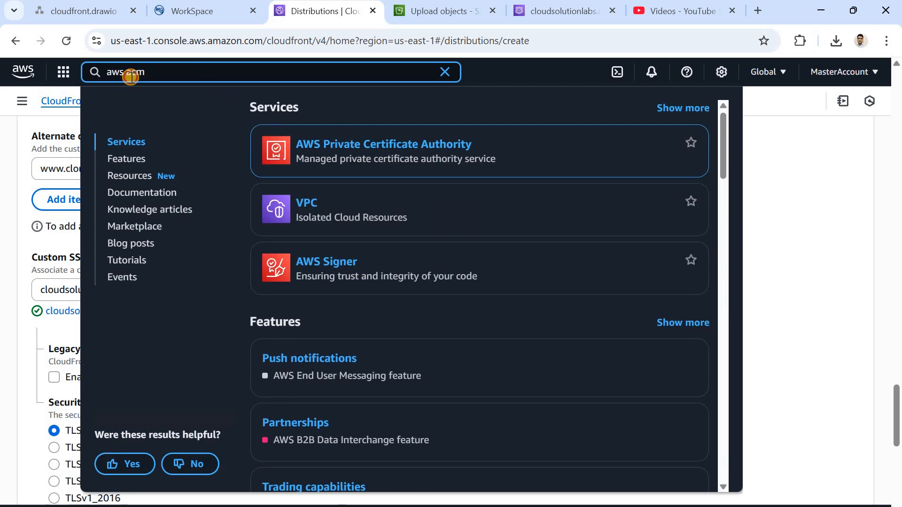
left_click_drag(131, 77, 109, 75)
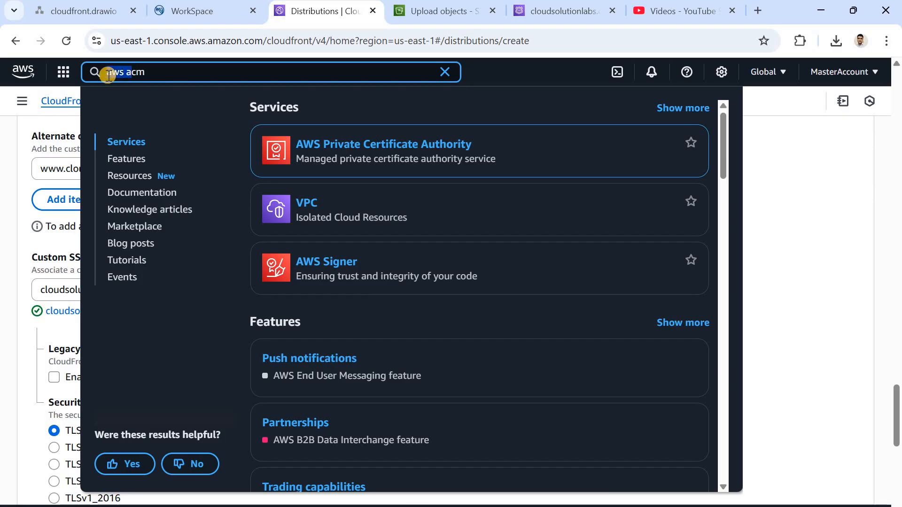
key("BackSpace")
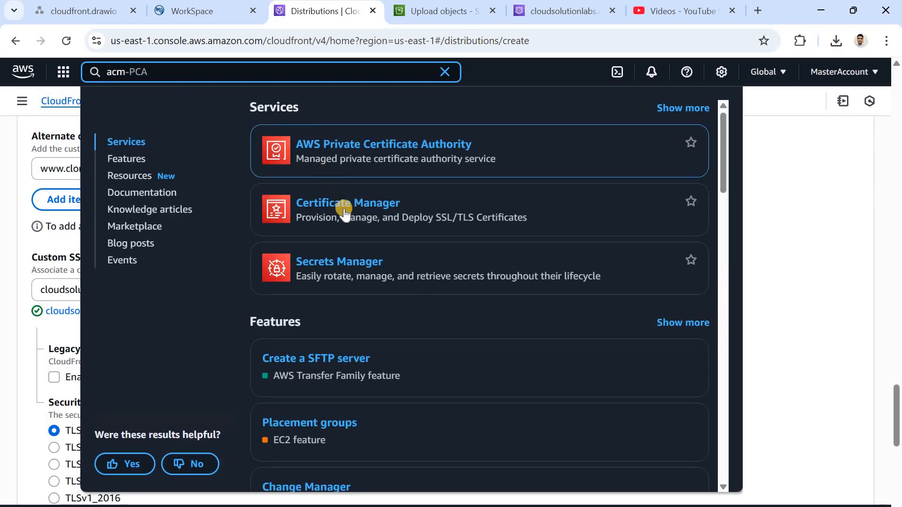
right_click(385, 227)
left_click(385, 227)
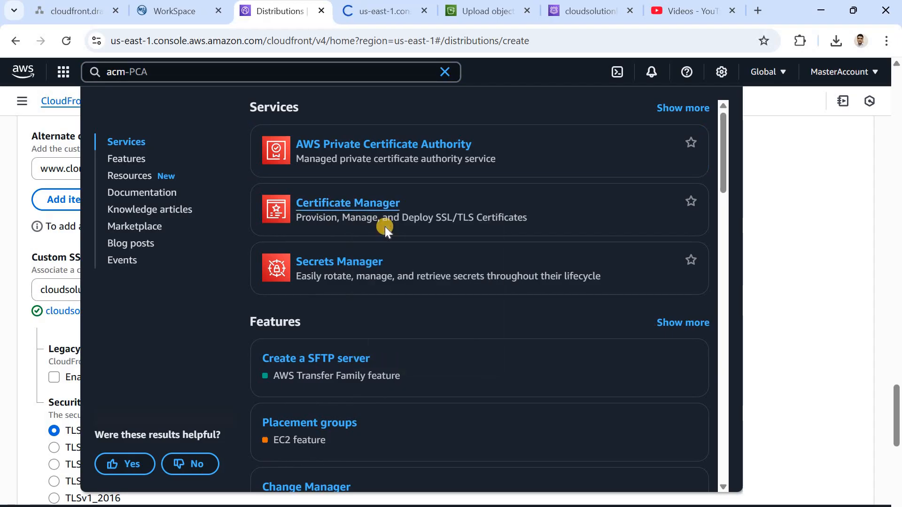
left_click(443, 74)
left_click(387, 15)
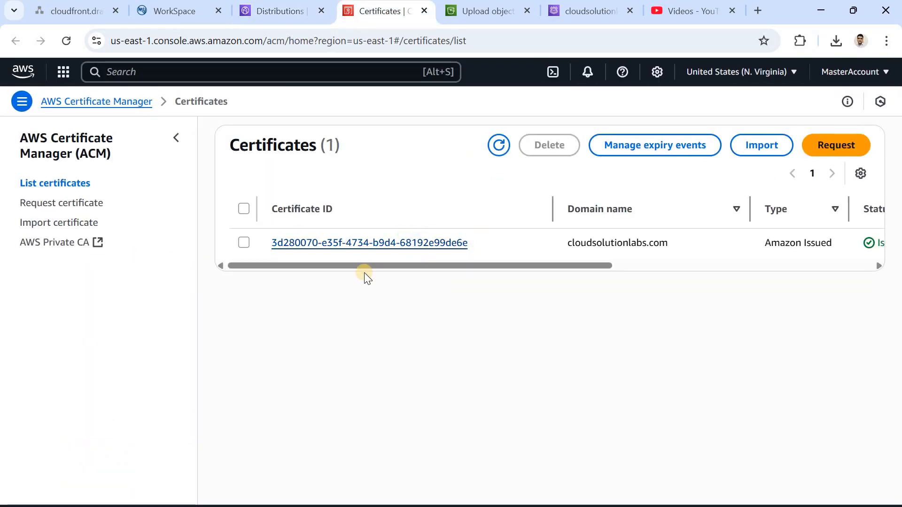
left_click(278, 6)
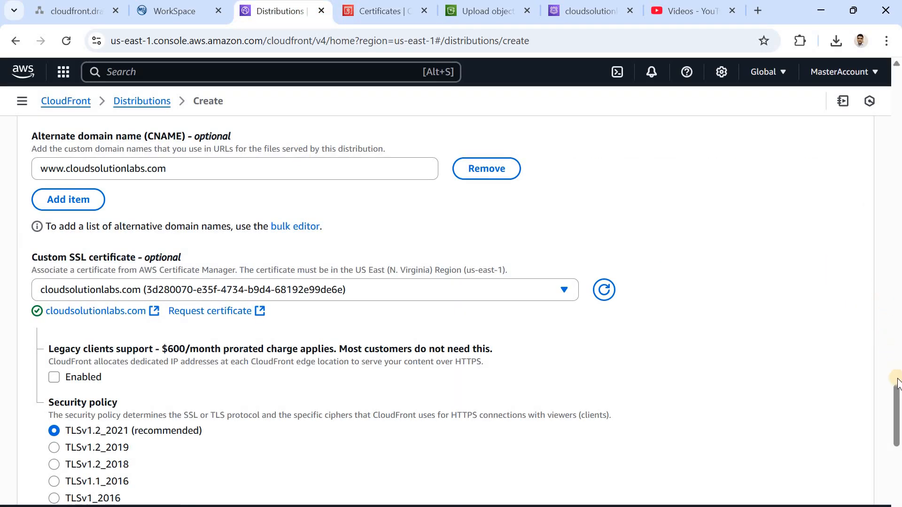
Step: Set the distribution's default root object to index.html without a leading slash
left_click_drag(898, 407, 898, 427)
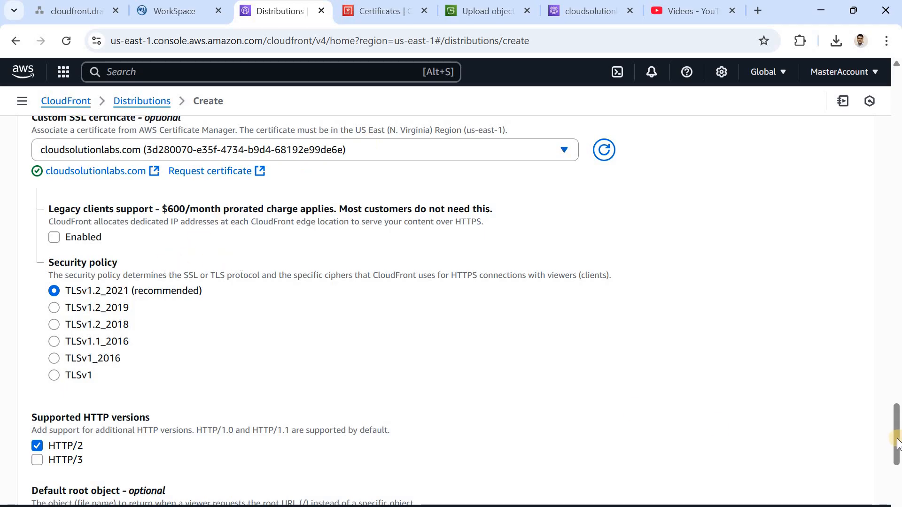
left_click_drag(898, 442, 898, 457)
scroll(258, 333, "down", 2)
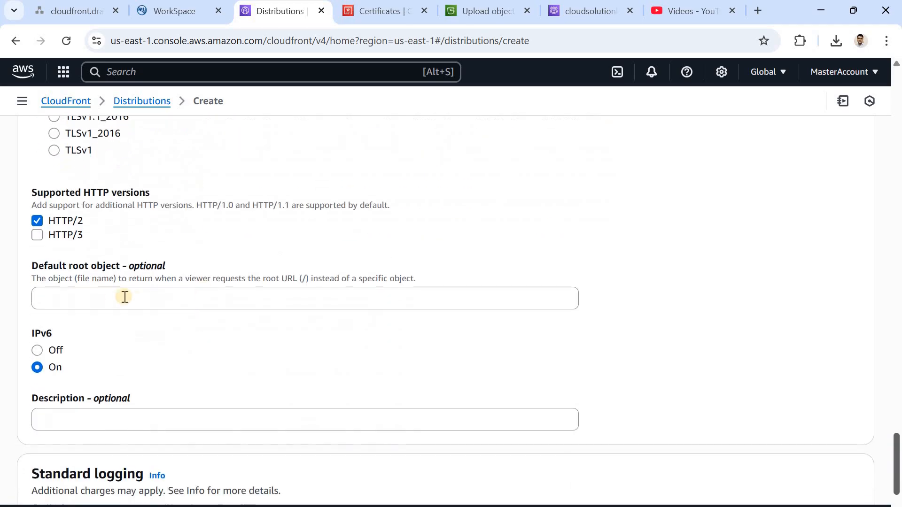
left_click(109, 297)
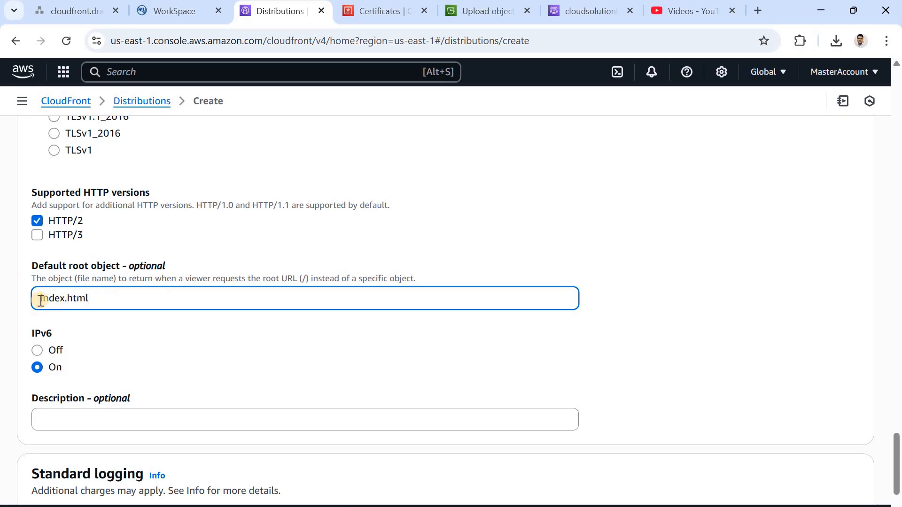
left_click(41, 301)
type("/")
key("BackSpace")
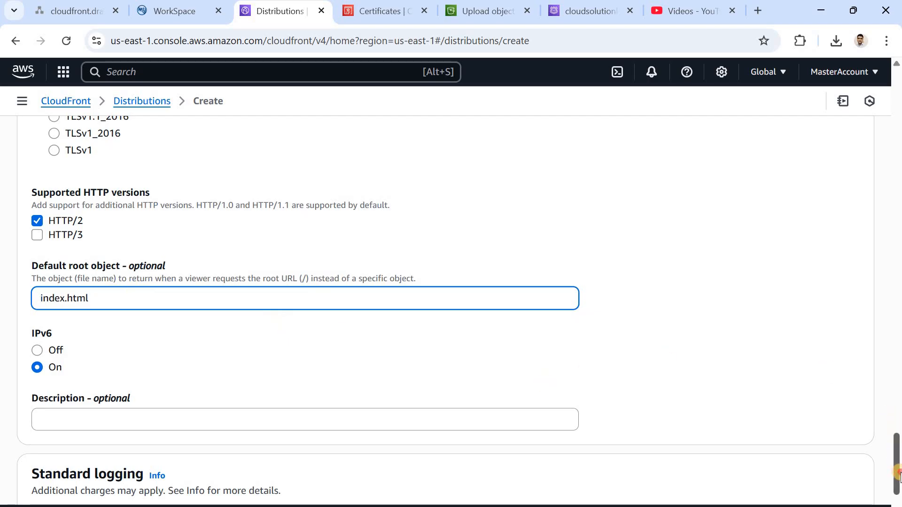
Step: Create the distribution with cloudsolutionlabs.com as its alternate domain name and standard log delivery left off
scroll(897, 443, "down", 3)
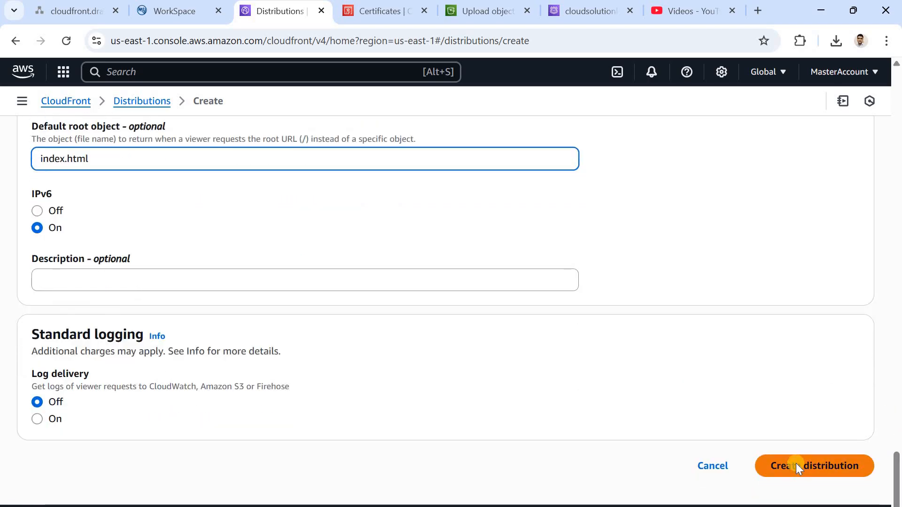
left_click(796, 463)
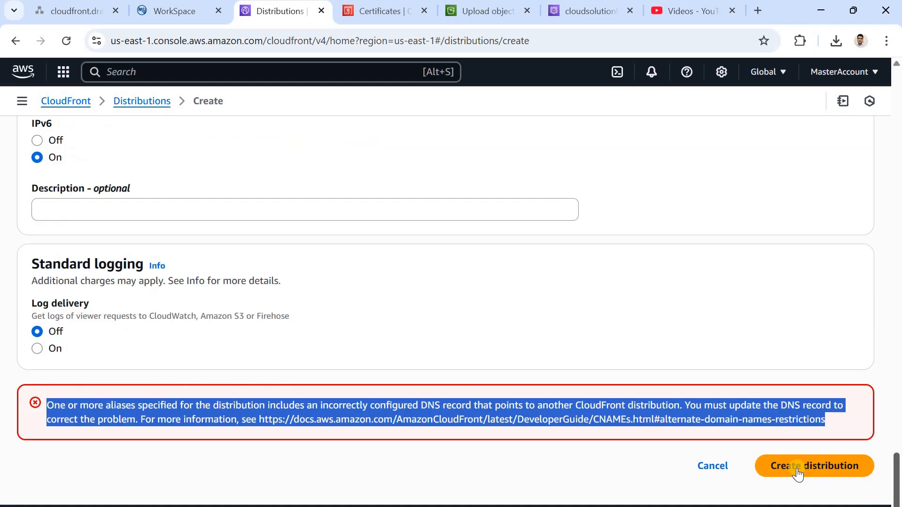
left_click(797, 469)
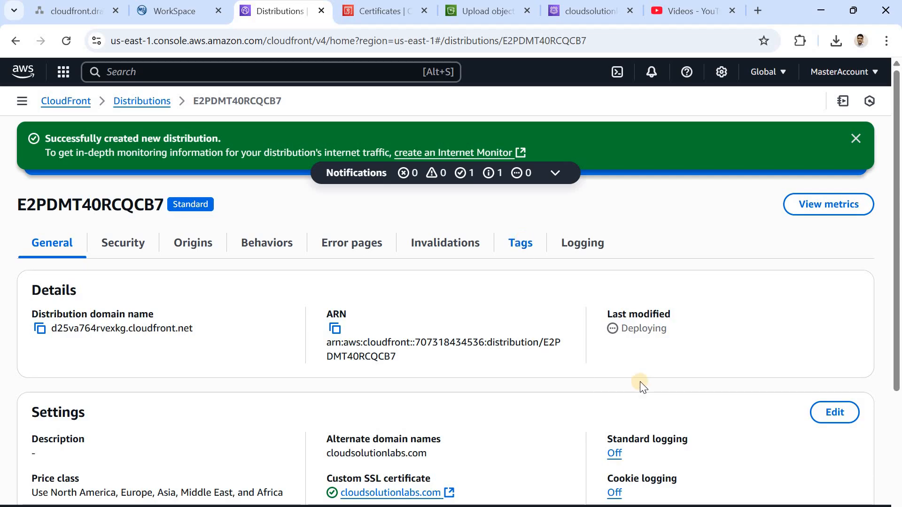
Step: Review the new distribution's settings, deployment status, CloudFront domain name and alternate domain name
scroll(872, 258, "down", 3)
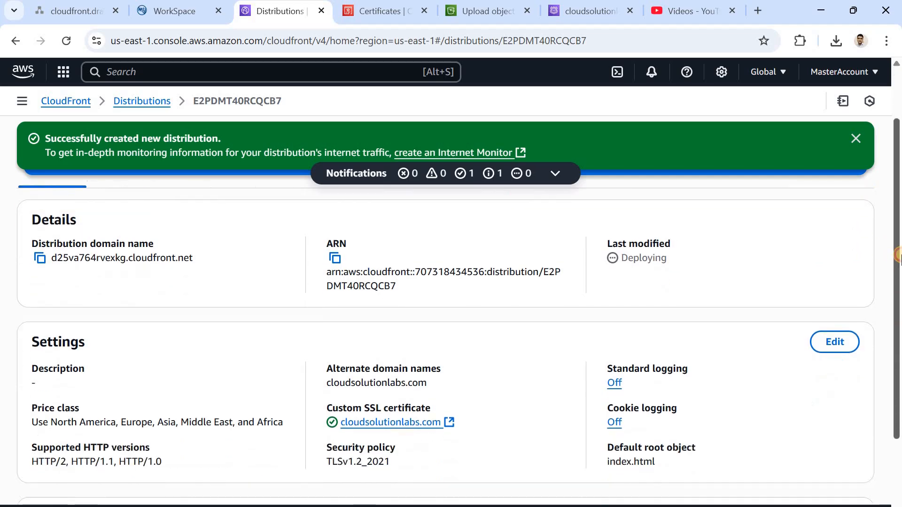
scroll(872, 258, "up", 3)
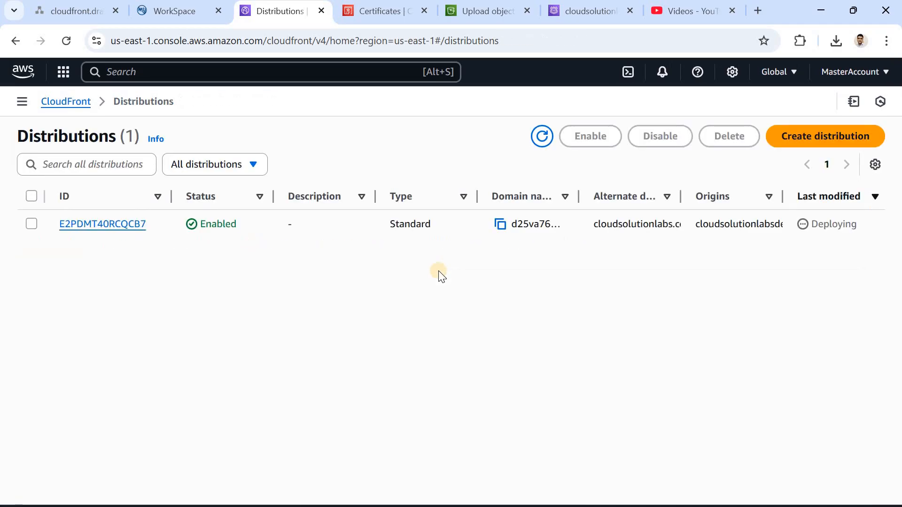
double_click(814, 227)
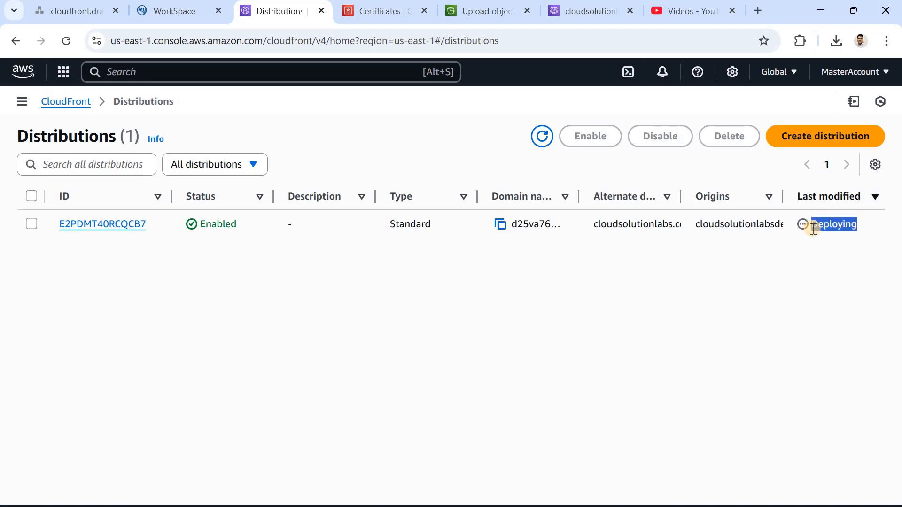
left_click(112, 225)
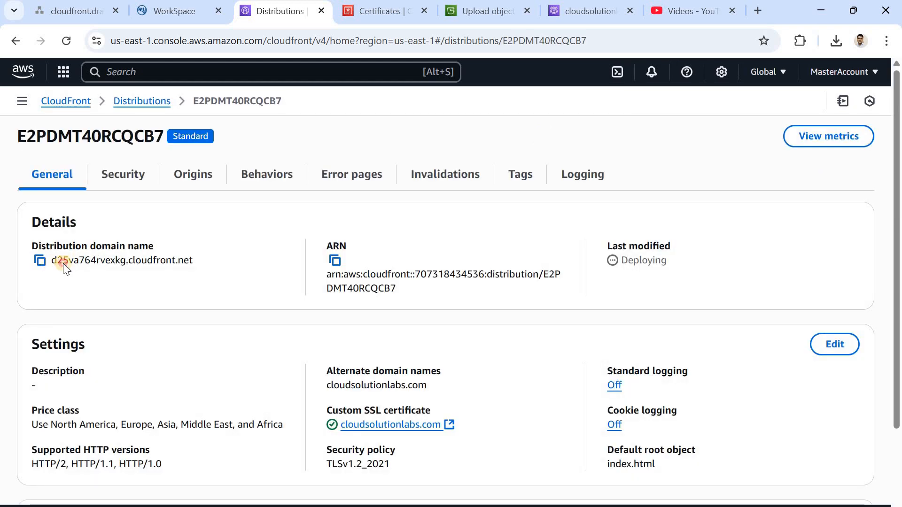
left_click_drag(63, 263, 194, 262)
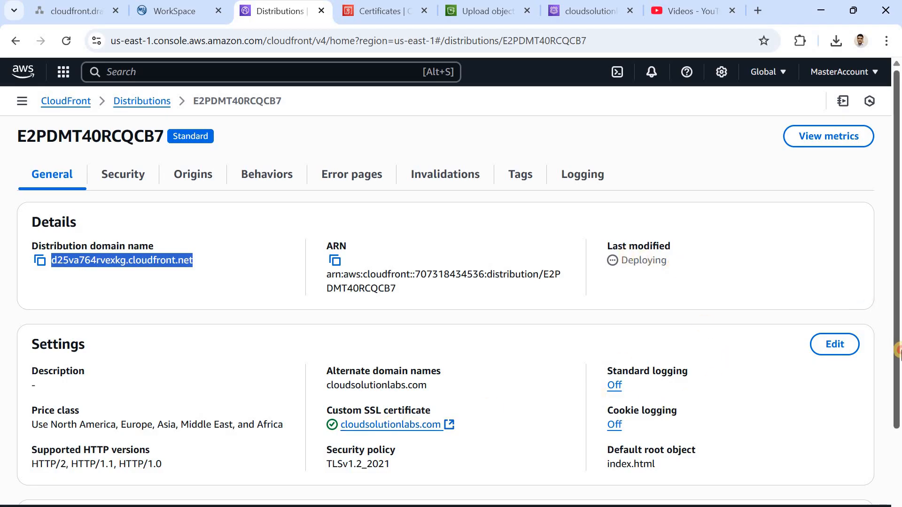
scroll(342, 288, "down", 2)
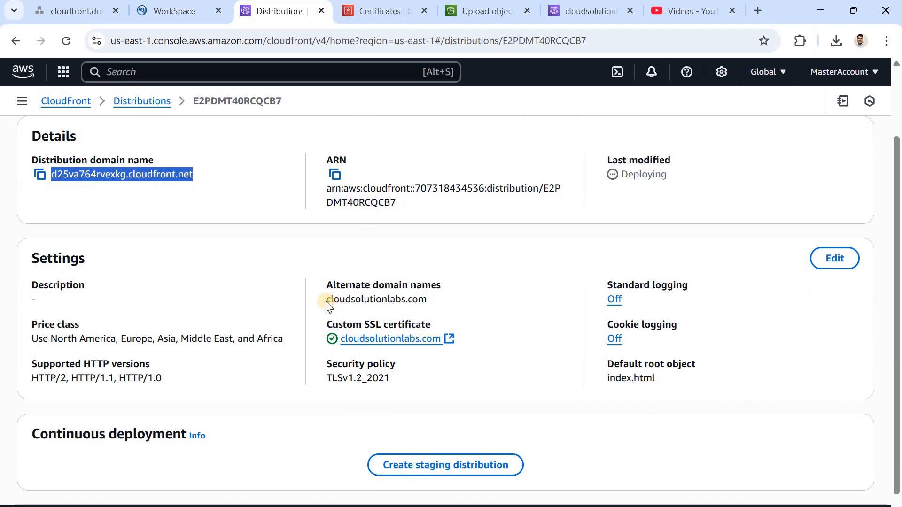
left_click_drag(327, 301, 428, 302)
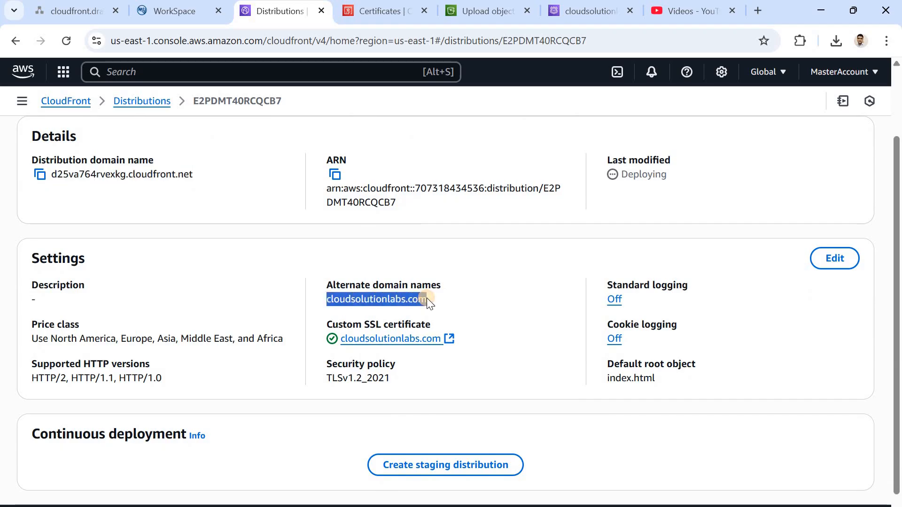
Step: Review the distribution's general settings and the list of its origins
left_click_drag(897, 274, 900, 333)
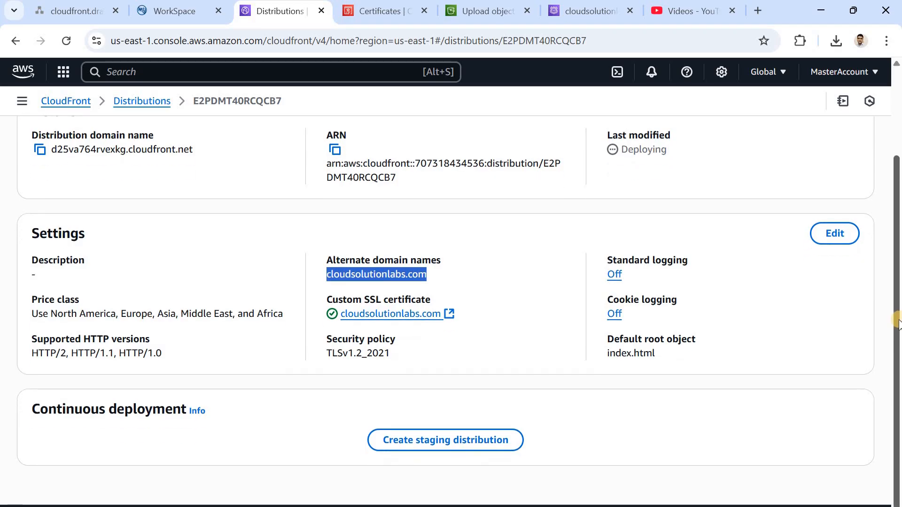
scroll(225, 256, "up", 3)
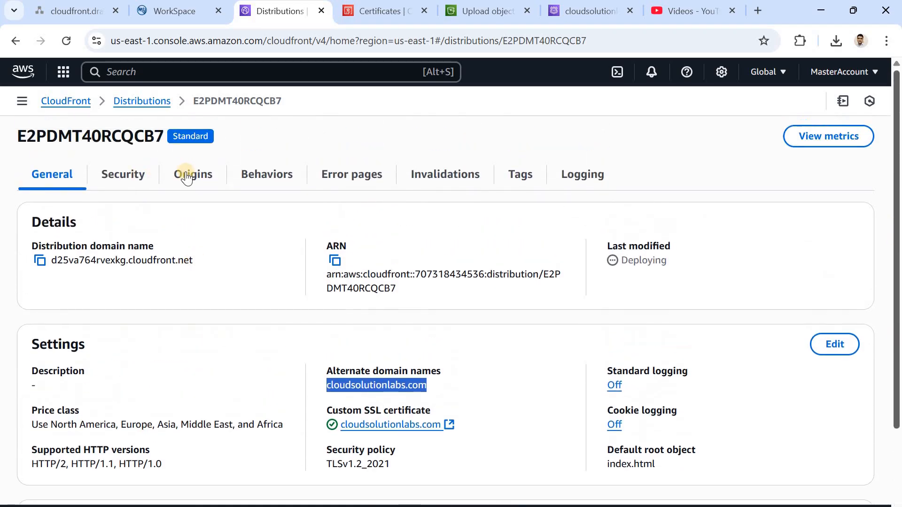
left_click(187, 176)
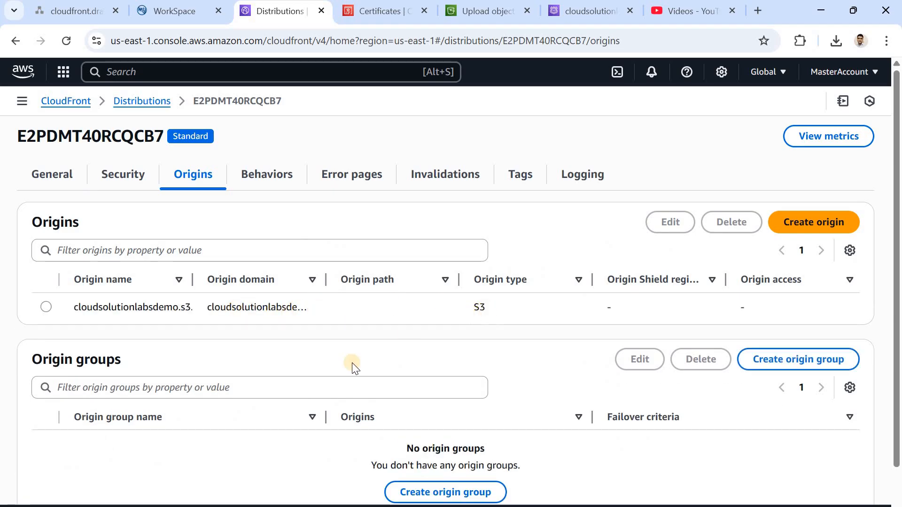
Step: Examine the default (*) behavior's settings through to its function associations, and leave without saving
left_click(295, 178)
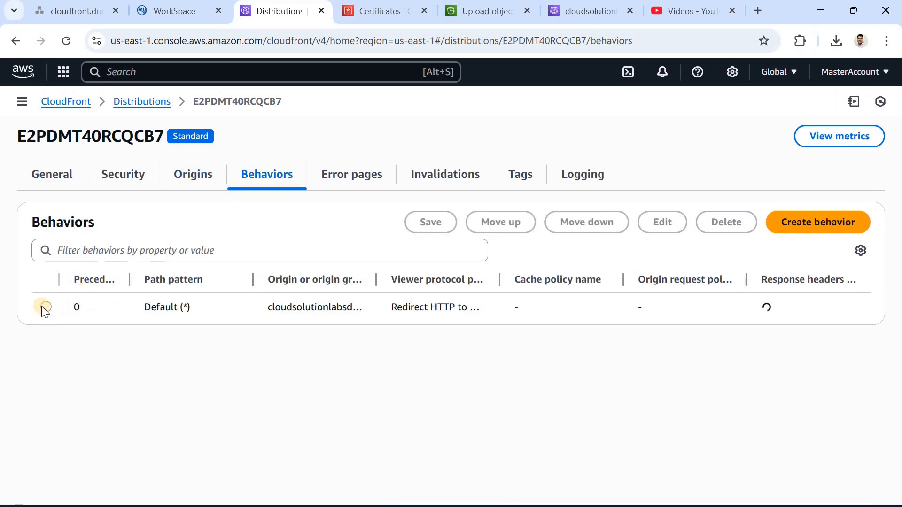
left_click(45, 307)
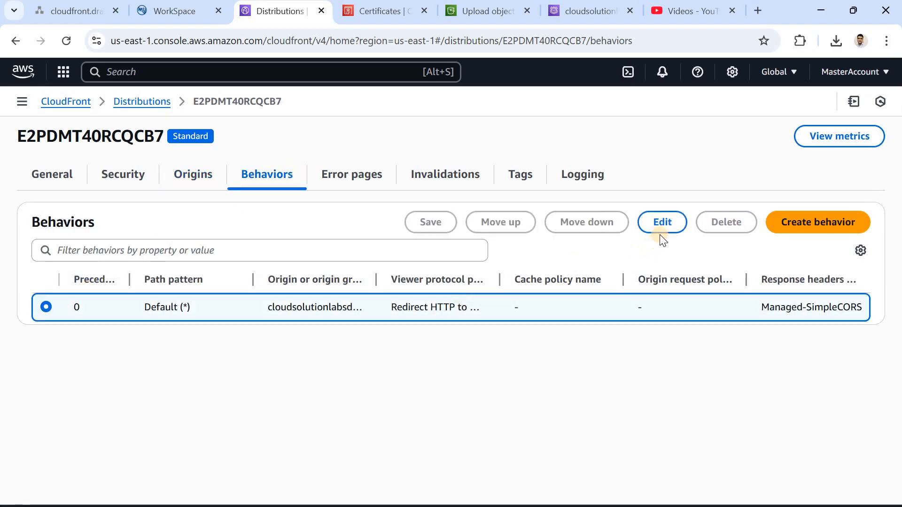
left_click(661, 220)
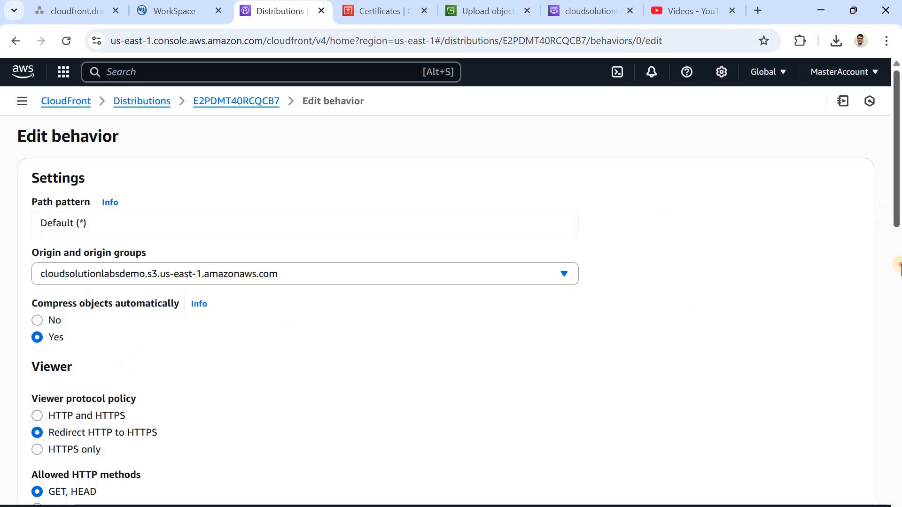
left_click_drag(900, 299, 898, 336)
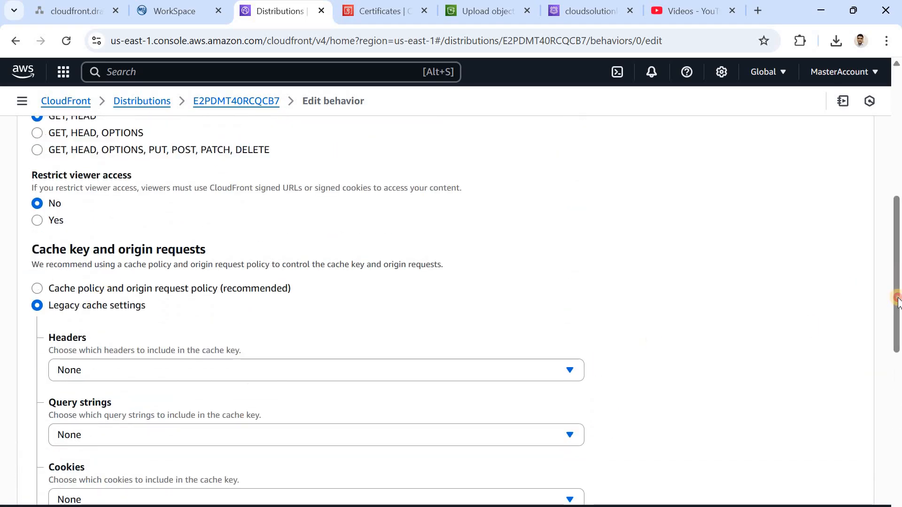
left_click_drag(898, 301, 877, 461)
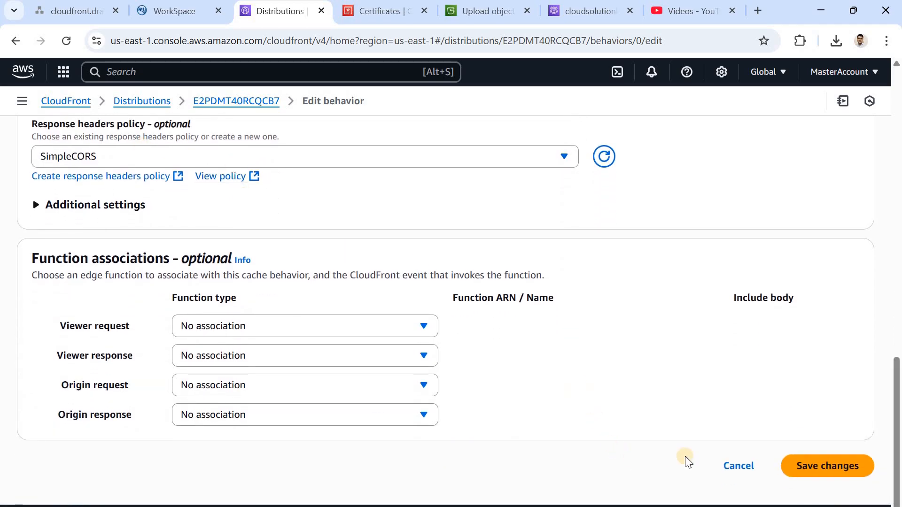
left_click(734, 466)
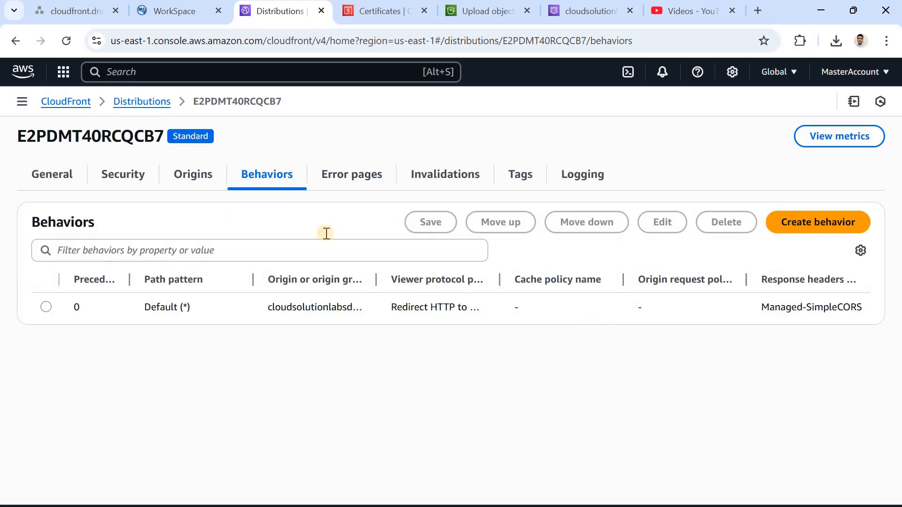
Step: Examine the error codes and options for a custom error response, and return to the distribution without creating one
left_click(359, 178)
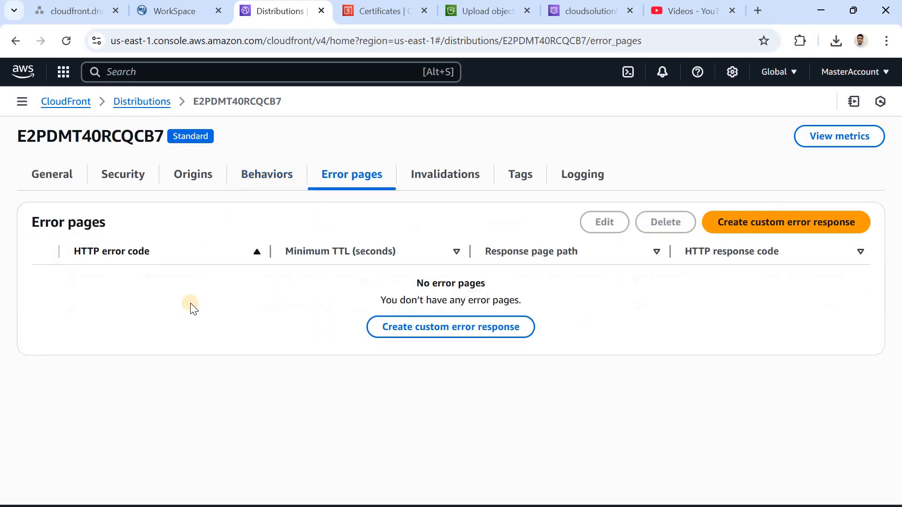
left_click(757, 235)
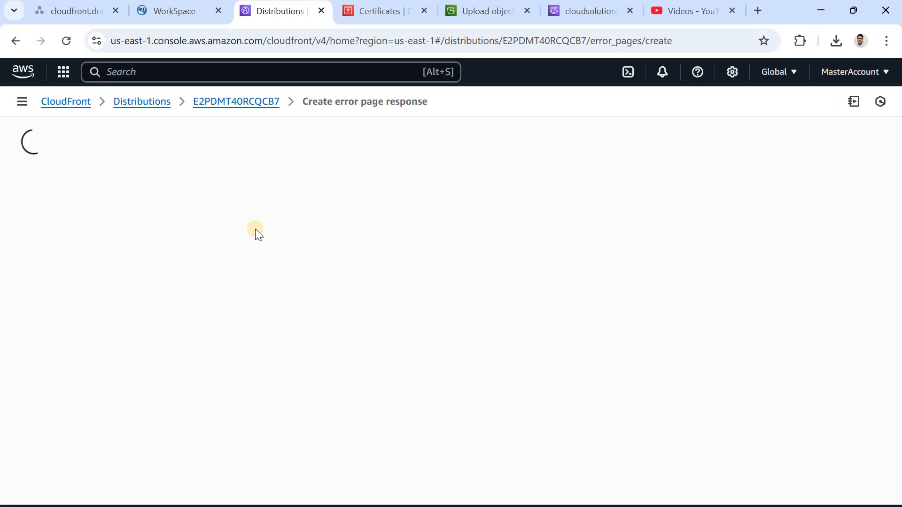
left_click(231, 234)
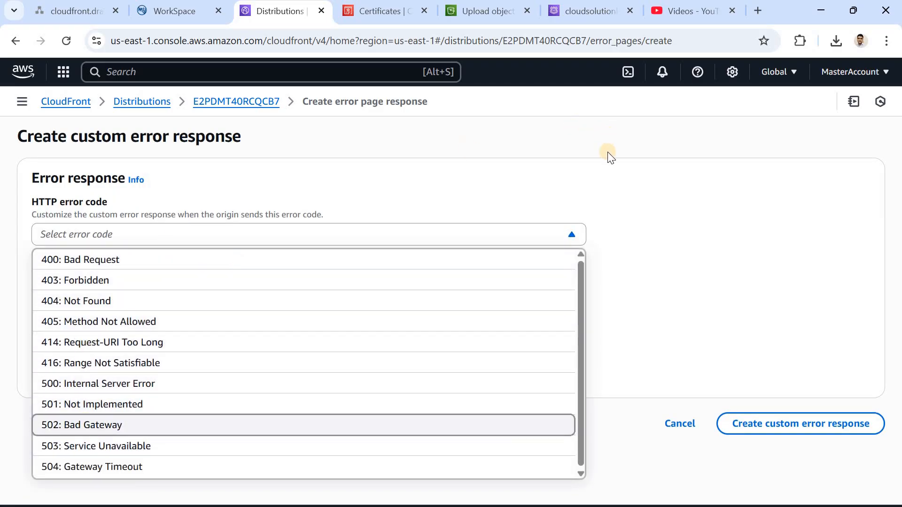
left_click(557, 199)
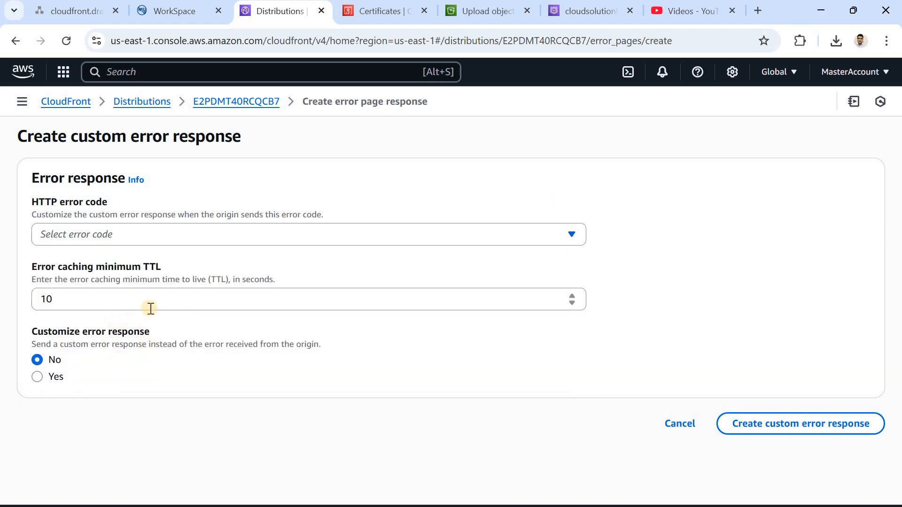
left_click(256, 108)
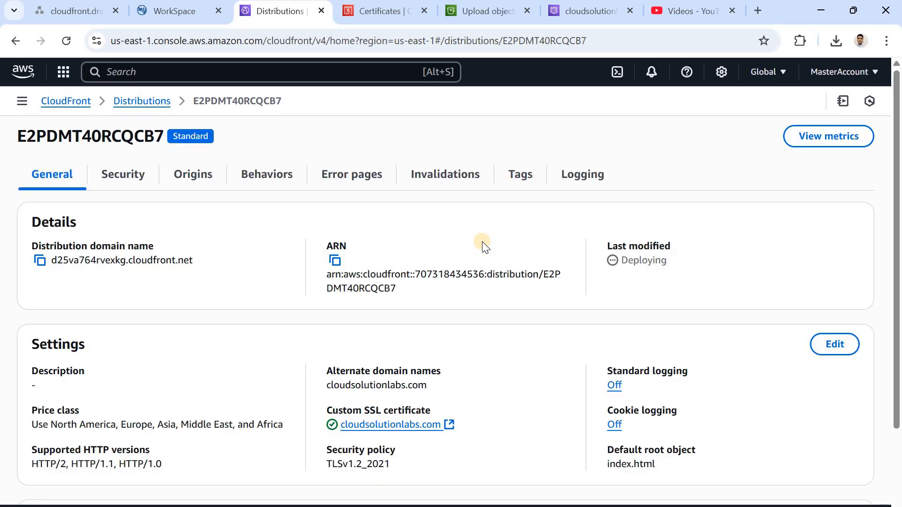
Step: Review the distribution's invalidations, tags and logging configuration
left_click(460, 191)
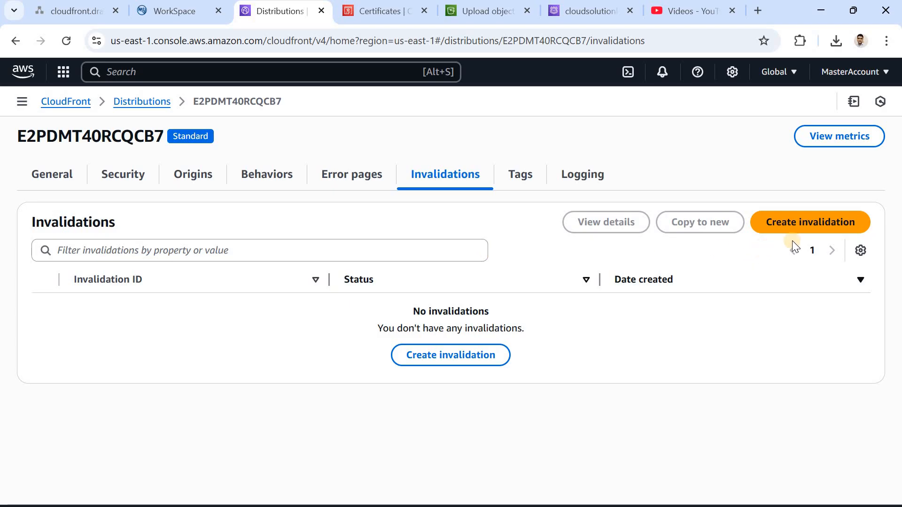
left_click(520, 184)
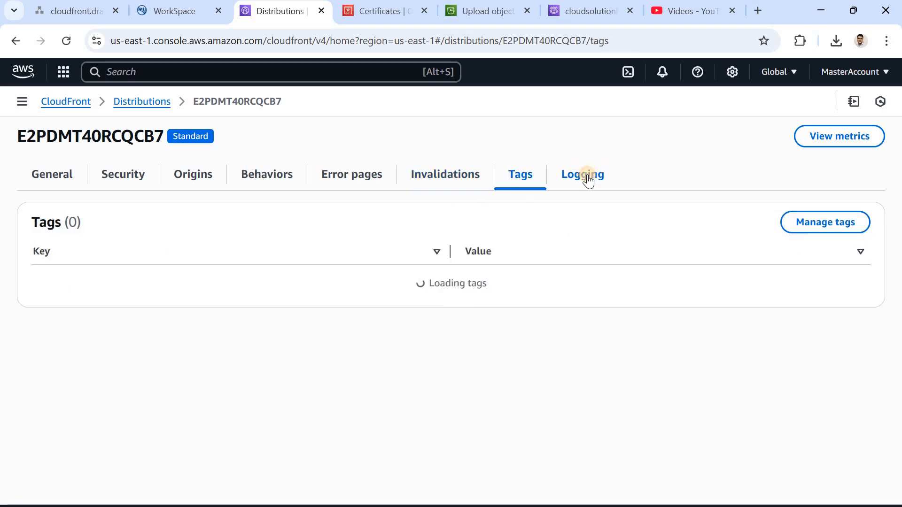
left_click(588, 181)
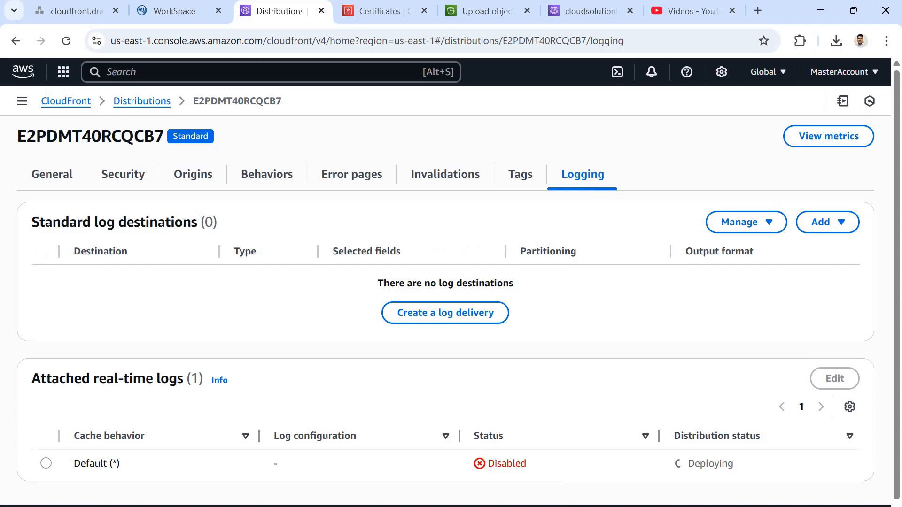
Step: Switch to the PowerPoint slide, highlight its S3 bucket, Amazon CloudFront and domain text, and return to the browser
key("alt+Tab")
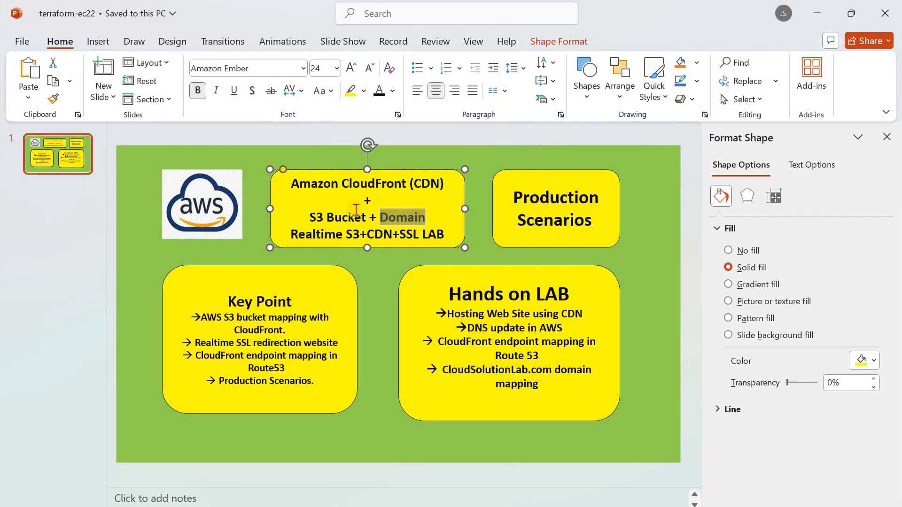
left_click_drag(310, 219, 368, 219)
left_click_drag(439, 184, 291, 183)
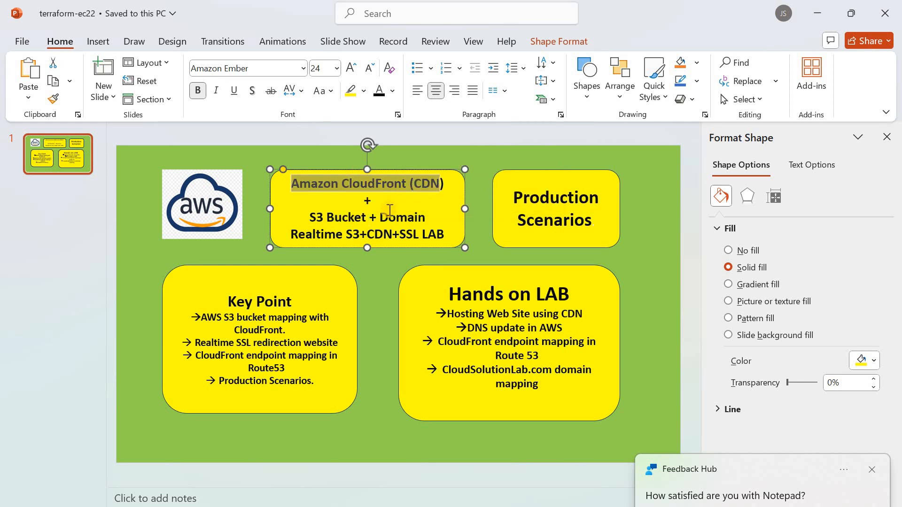
double_click(418, 220)
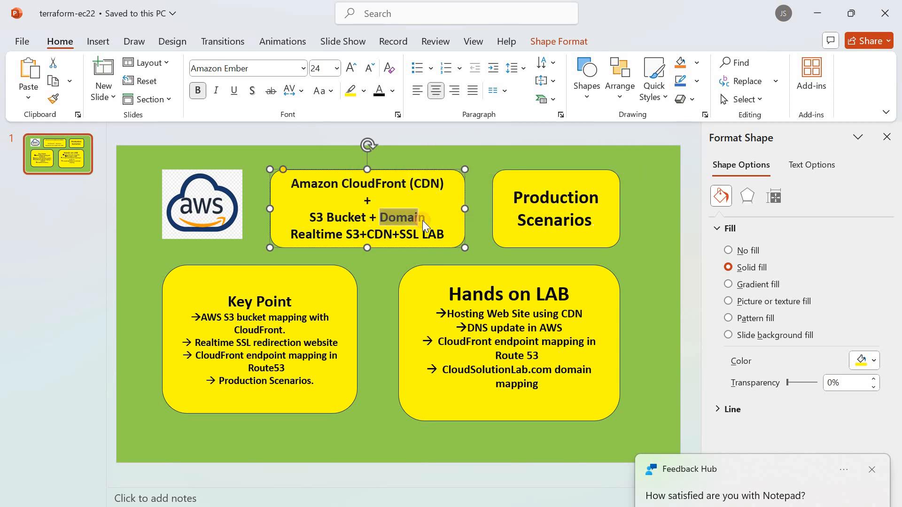
left_click(805, 23)
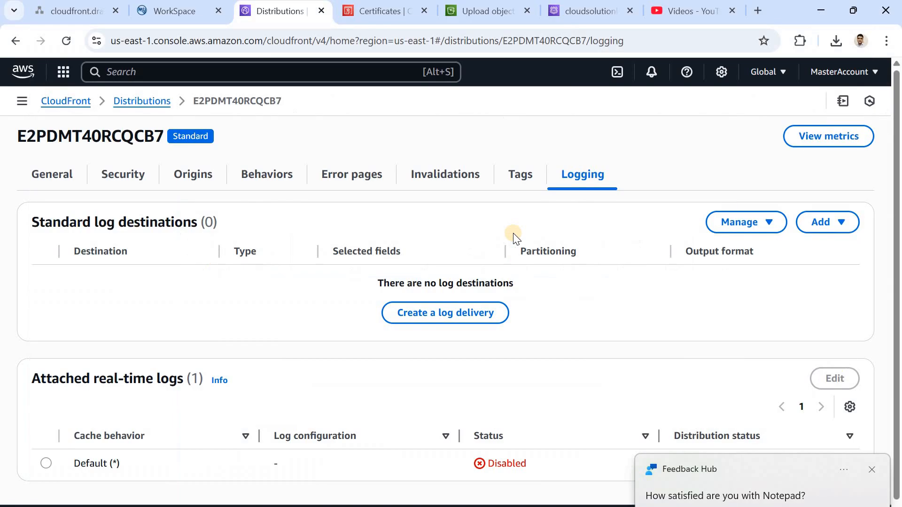
Step: Reopen the distribution from the distributions list and copy its CloudFront domain name
left_click(151, 101)
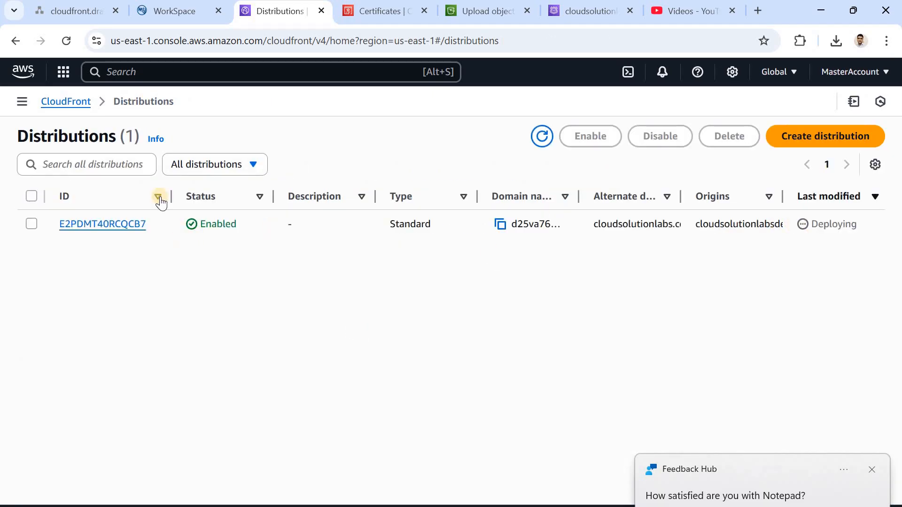
left_click(108, 225)
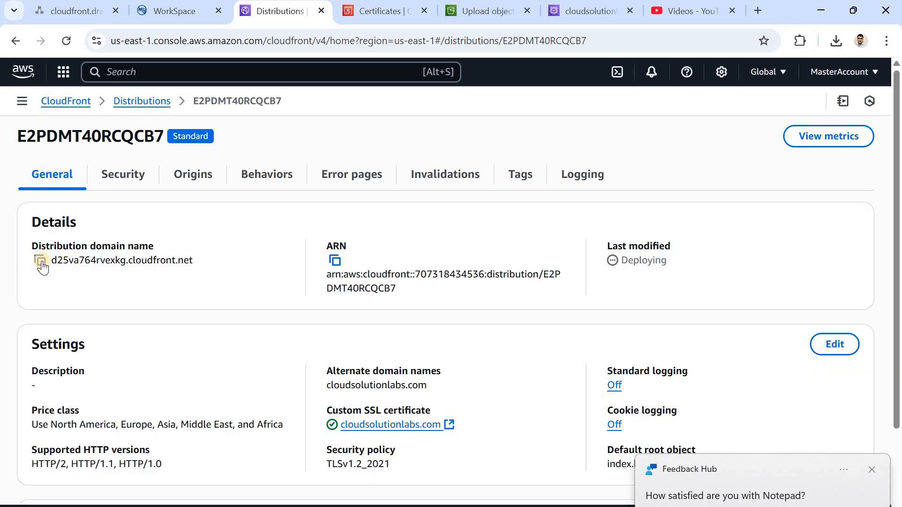
left_click(41, 263)
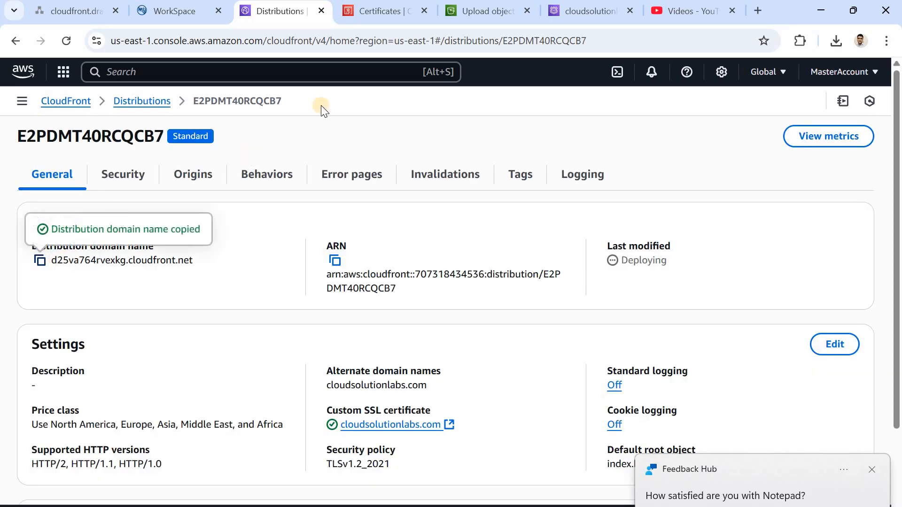
Step: Look up Route 53 in the AWS console and open it in a separate tab
left_click(287, 77)
type("rouu")
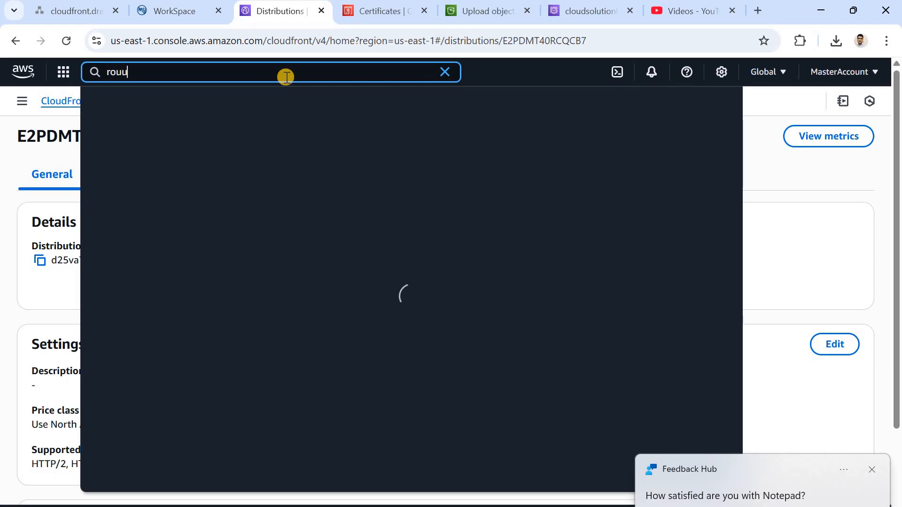
key("BackSpace")
type("te")
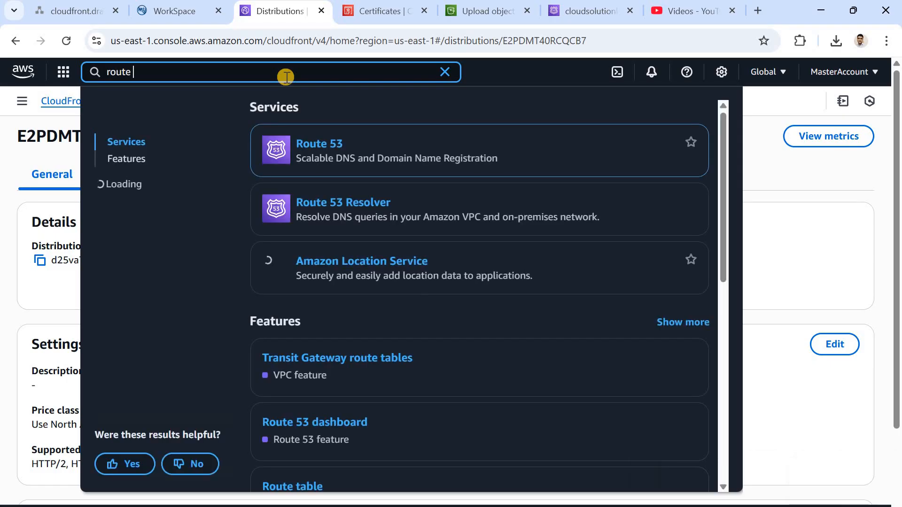
type(" 53")
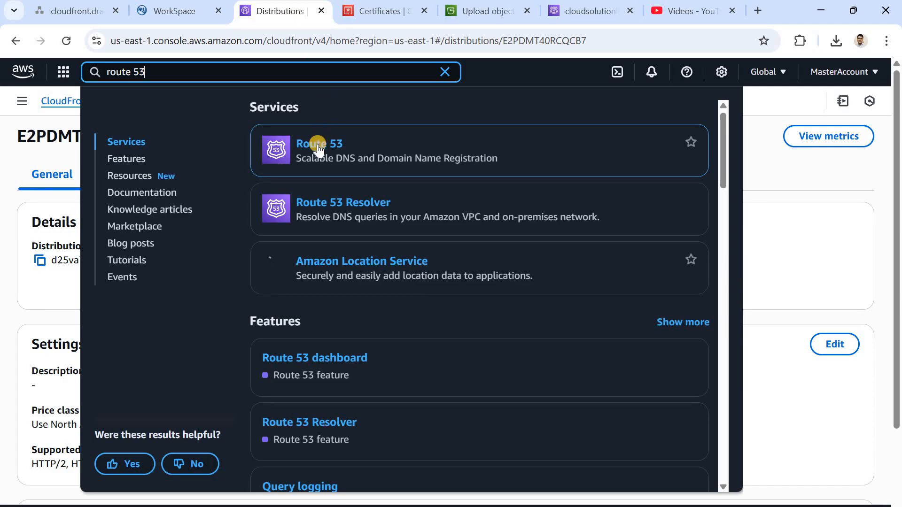
right_click(366, 160)
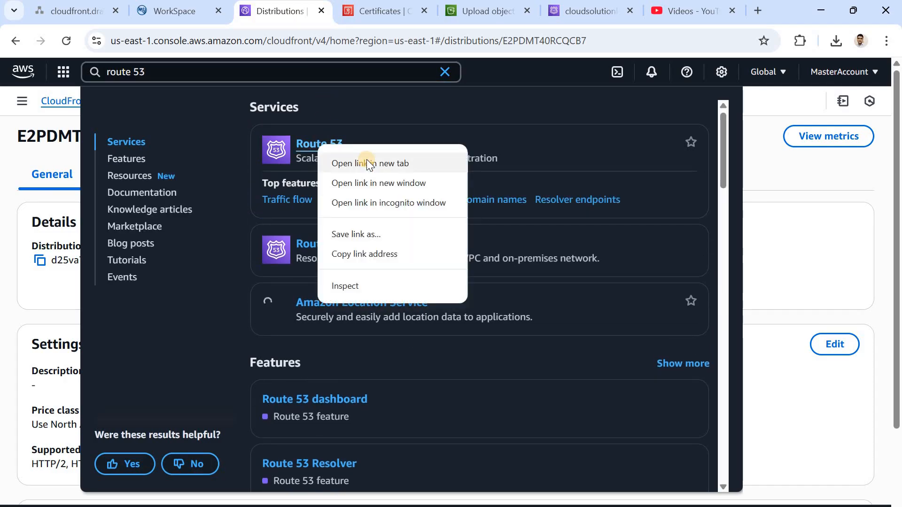
left_click(367, 164)
left_click(445, 72)
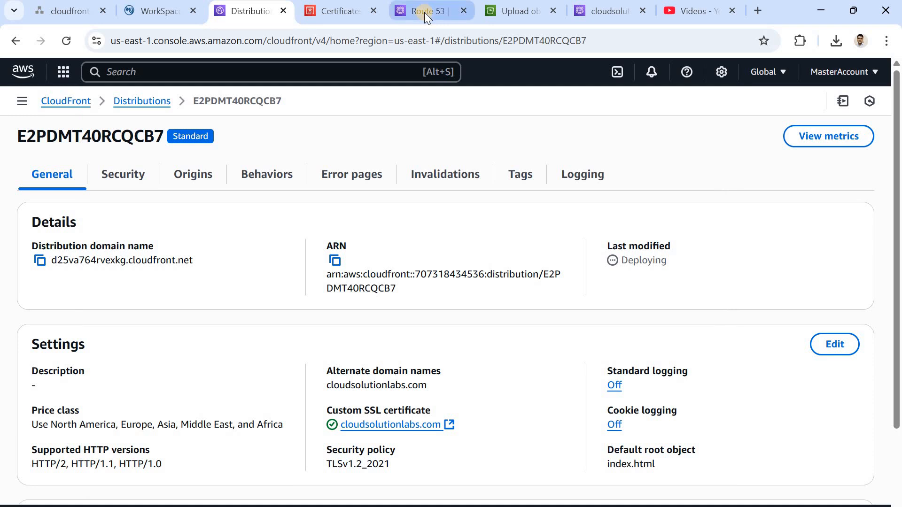
left_click(425, 12)
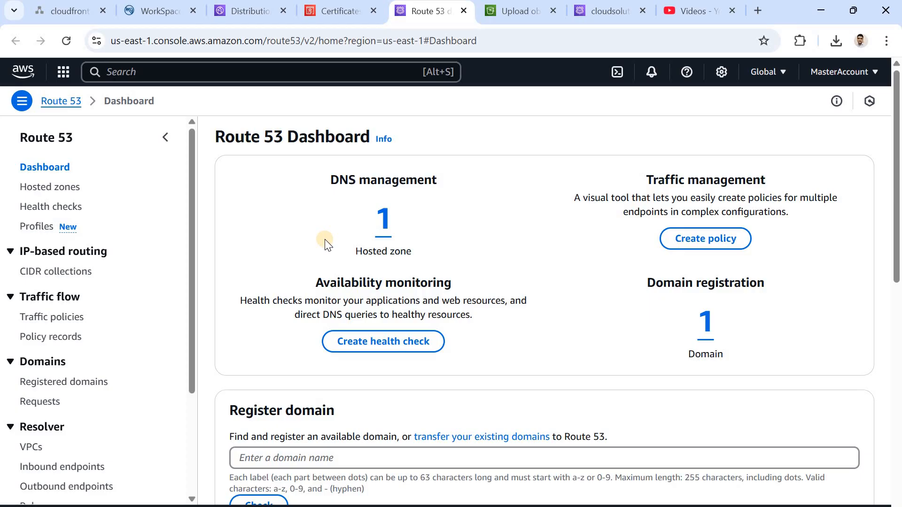
left_click(58, 187)
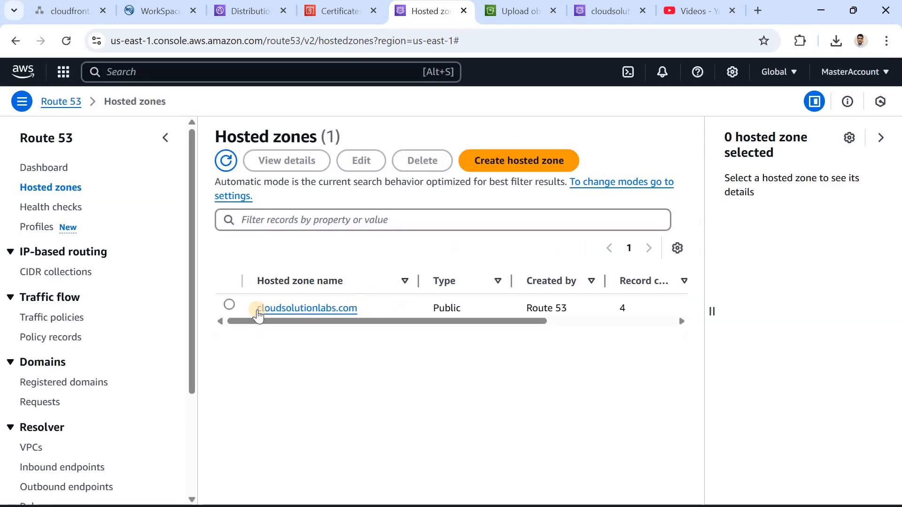
left_click(299, 311)
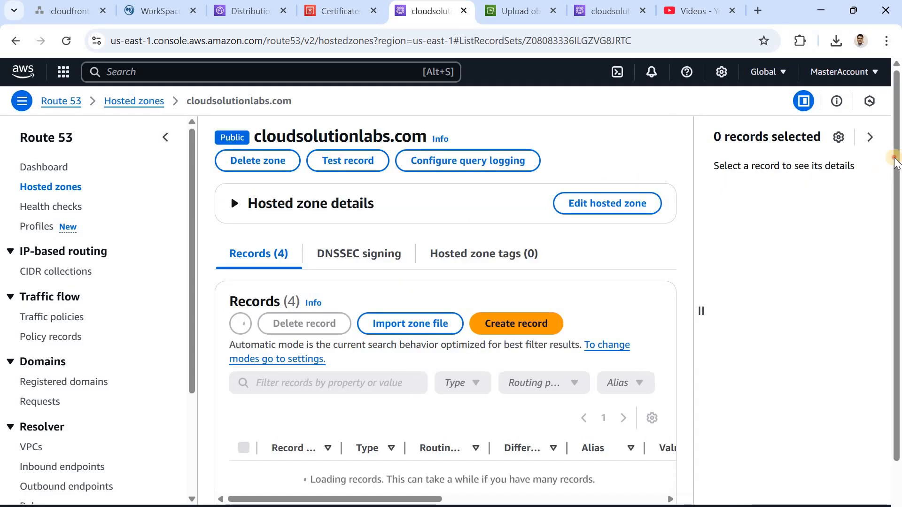
scroll(342, 388, "down", 3)
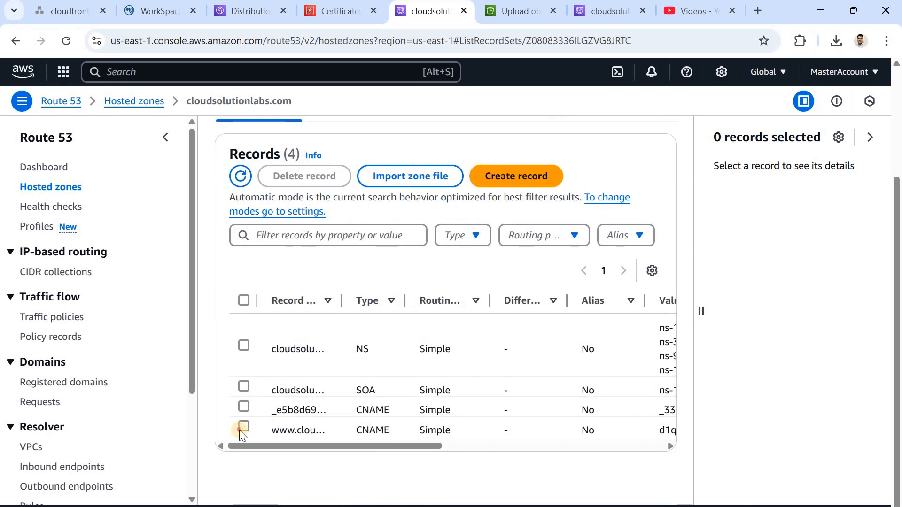
left_click(239, 429)
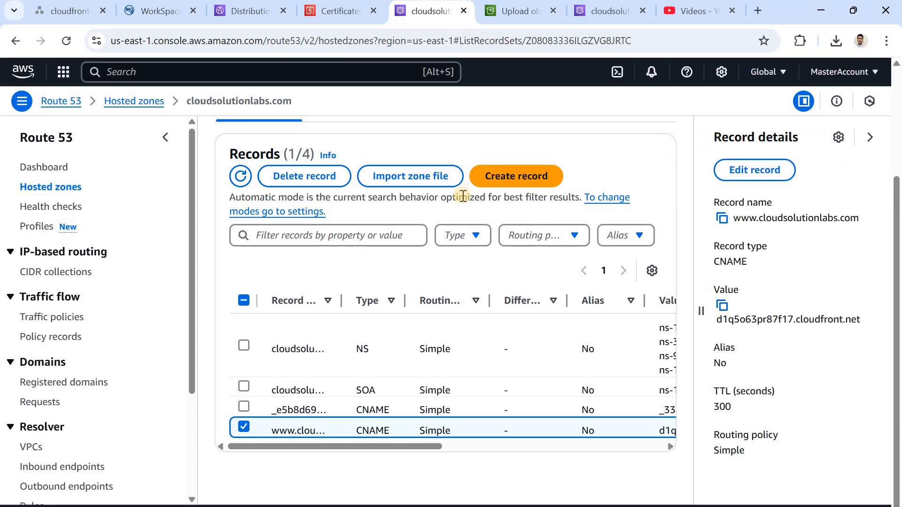
left_click(328, 182)
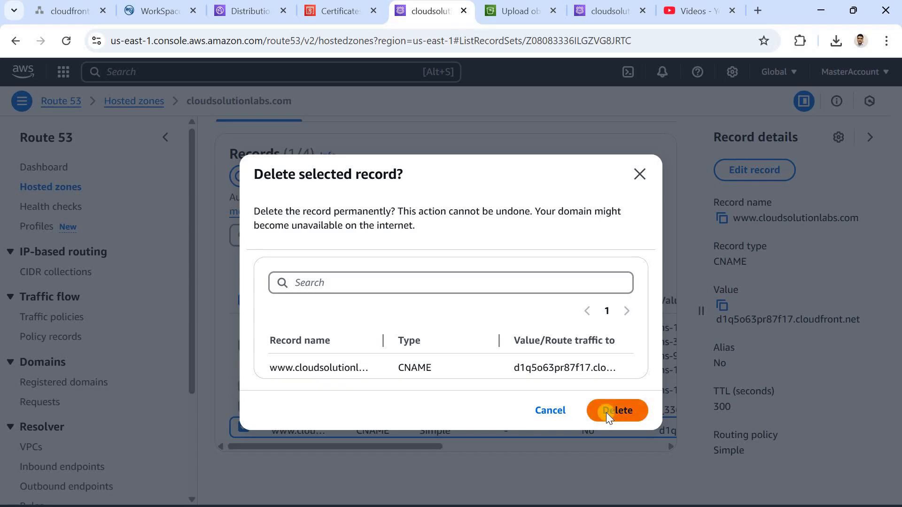
left_click(606, 412)
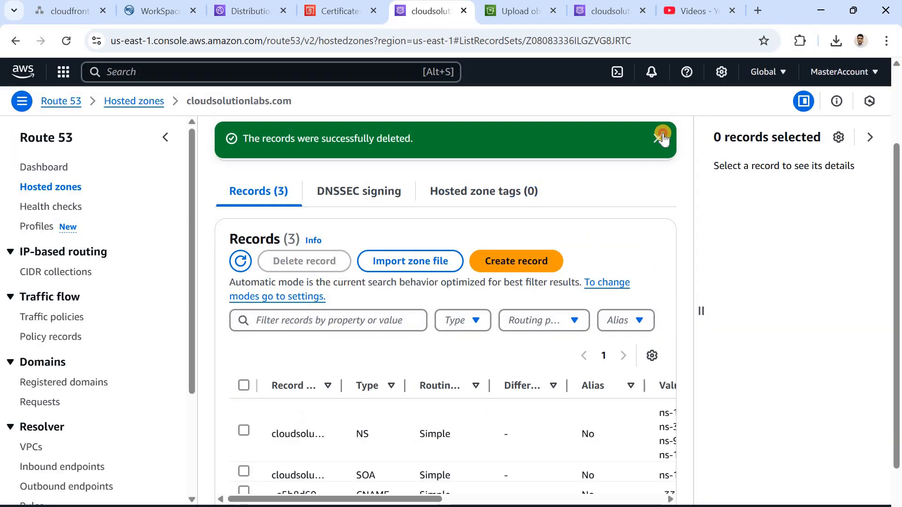
left_click(663, 138)
left_click(540, 224)
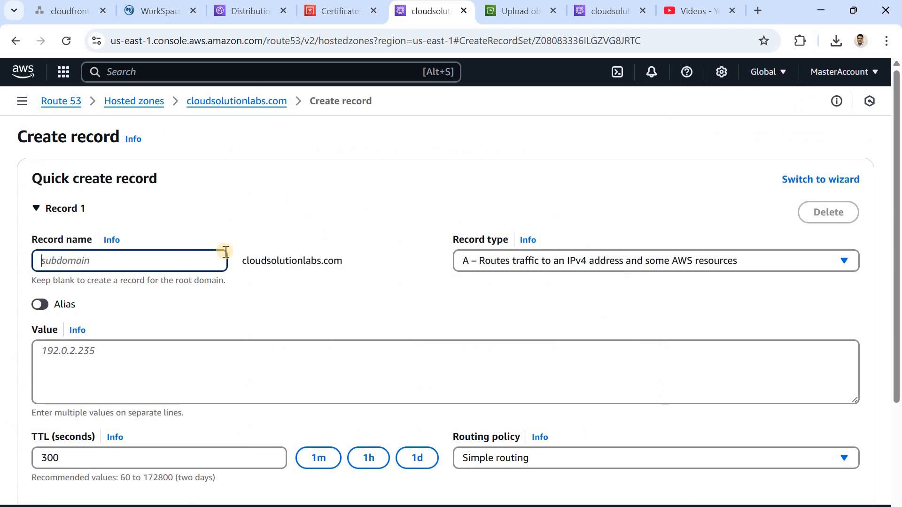
type("www")
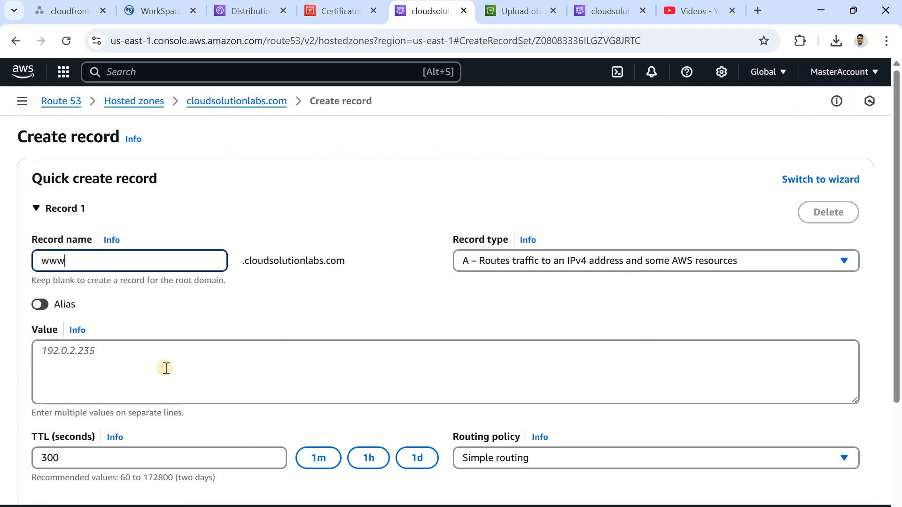
left_click(559, 264)
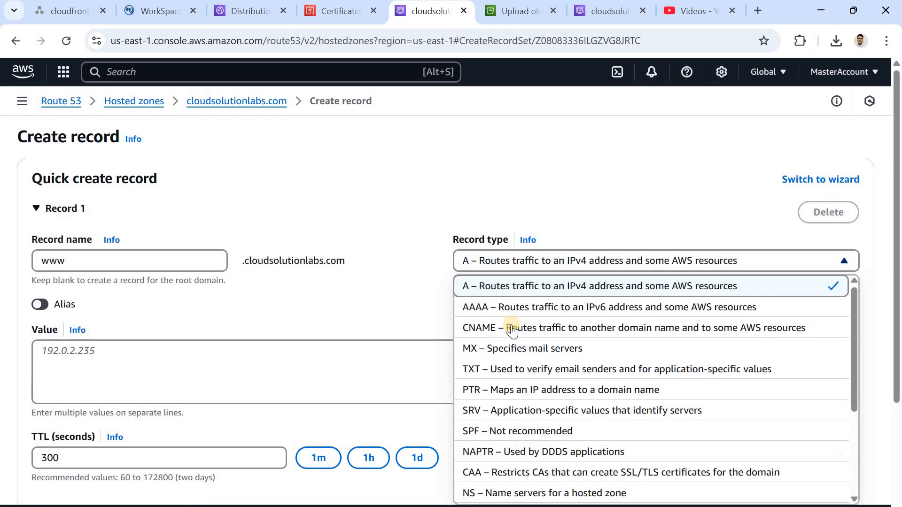
left_click(475, 328)
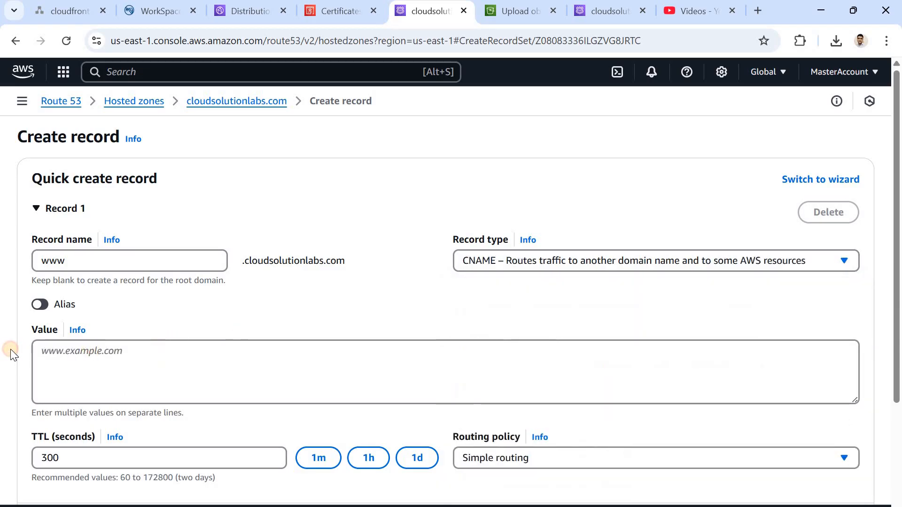
left_click(31, 355)
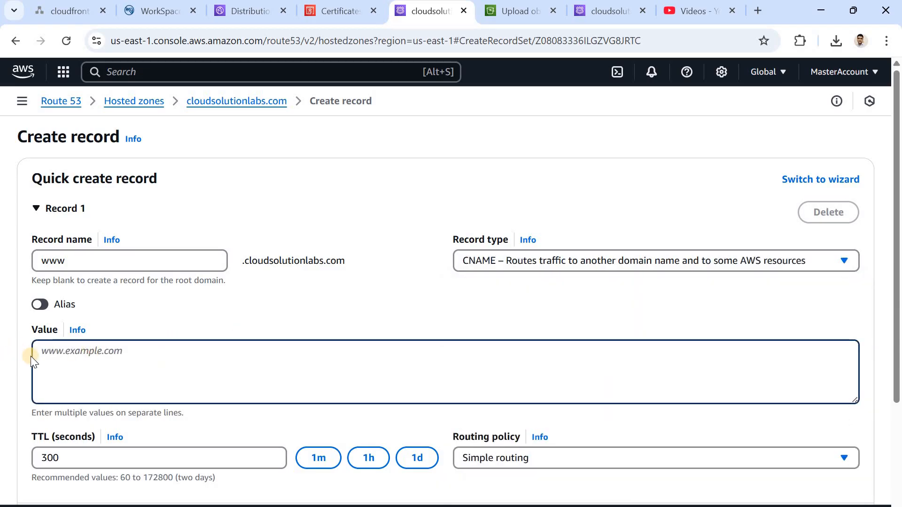
key("ctrl+v")
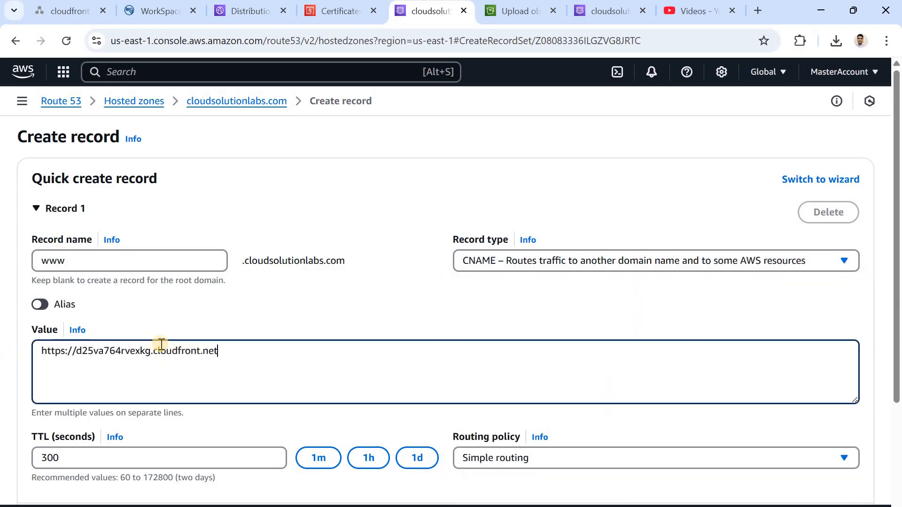
Step: Compare the record value with the CloudFront distribution's domain name and create the www record
left_click(243, 14)
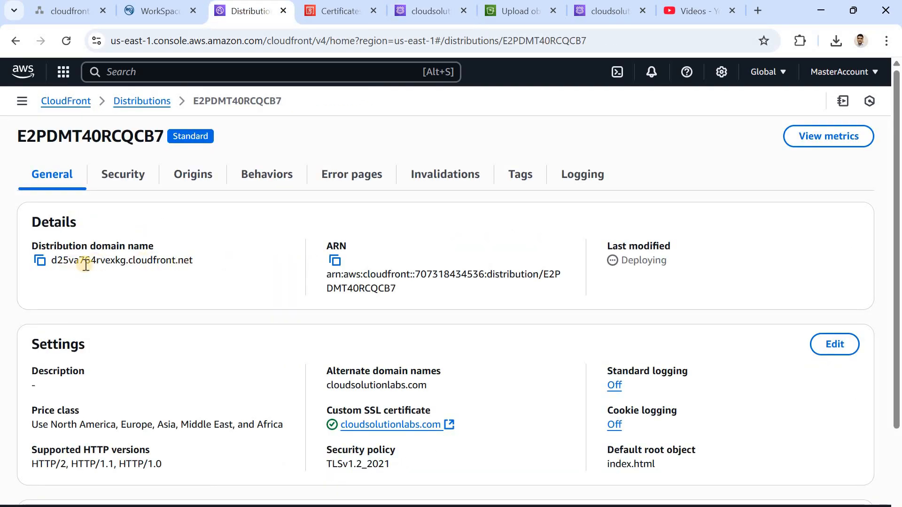
left_click(418, 15)
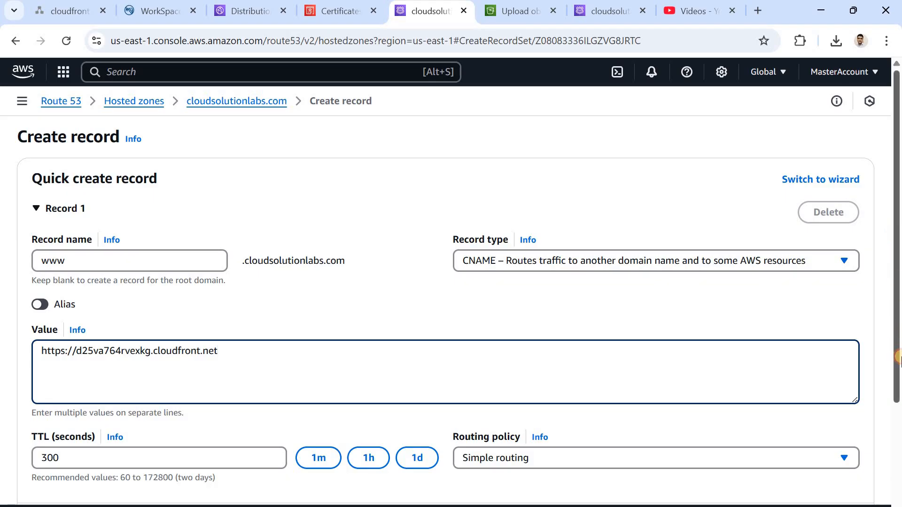
scroll(829, 425, "down", 3)
left_click(823, 412)
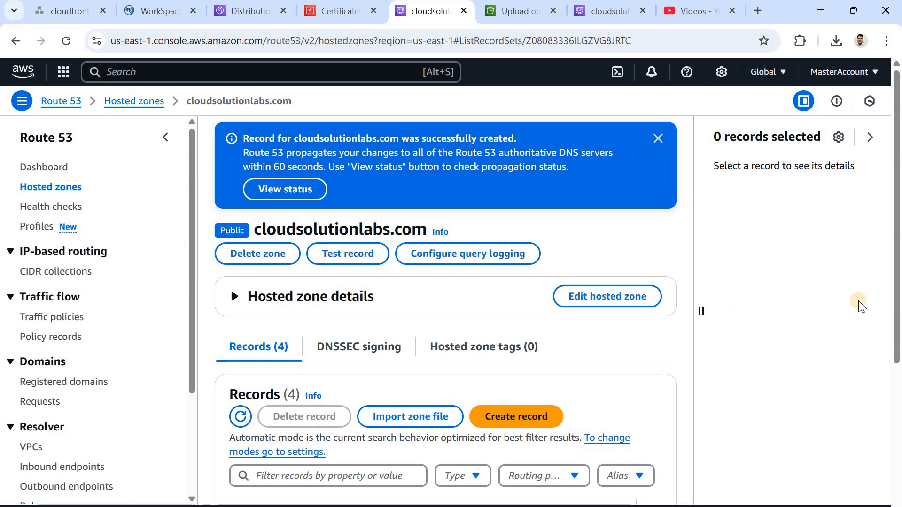
Step: Review the details of the new www CNAME record in the hosted zone's record list
left_click(870, 140)
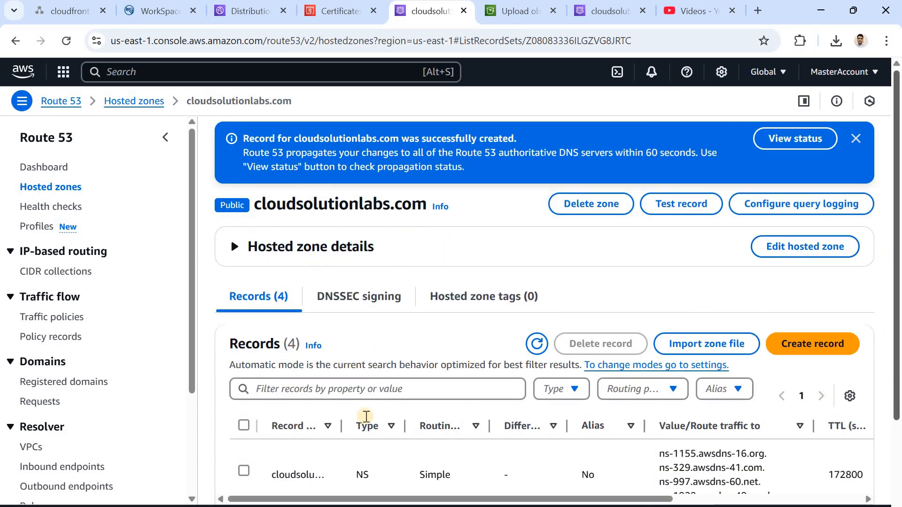
scroll(347, 421, "down", 3)
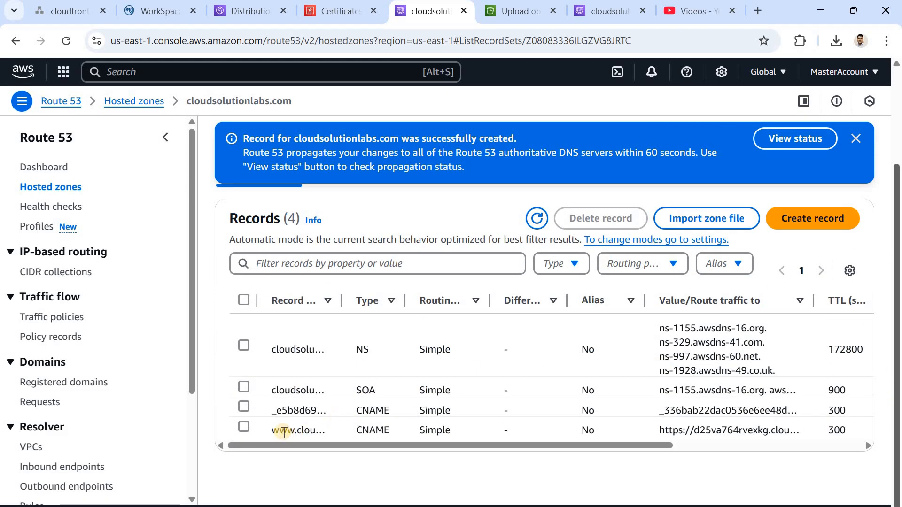
left_click(244, 427)
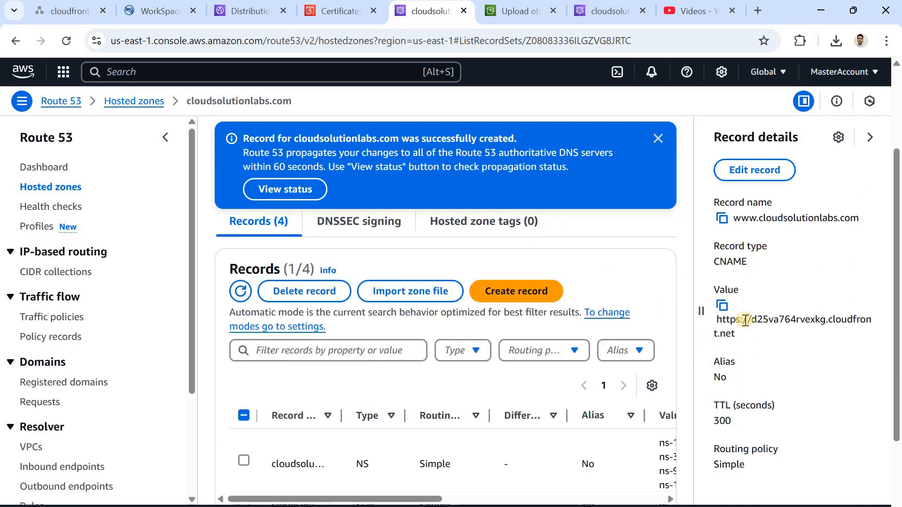
Step: Refresh the CloudFront distributions list and check the distribution's deployment status in its last modified value
left_click(248, 16)
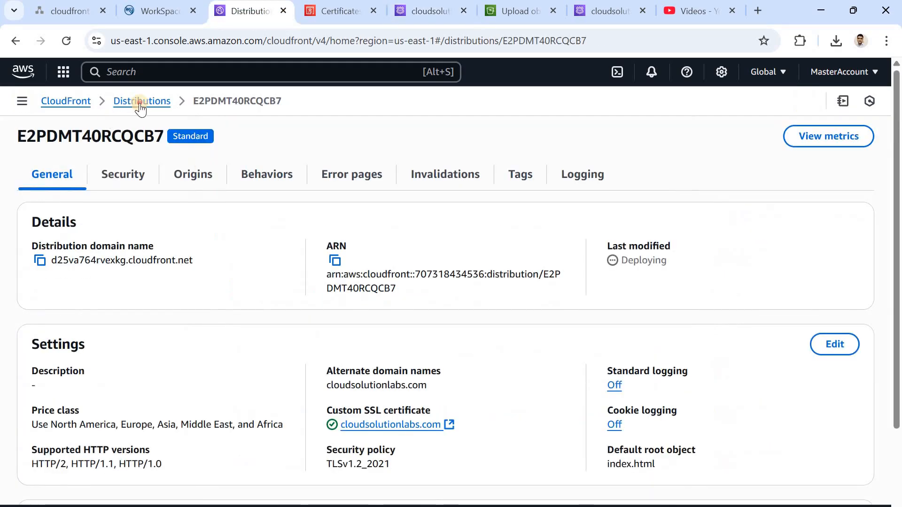
left_click(140, 103)
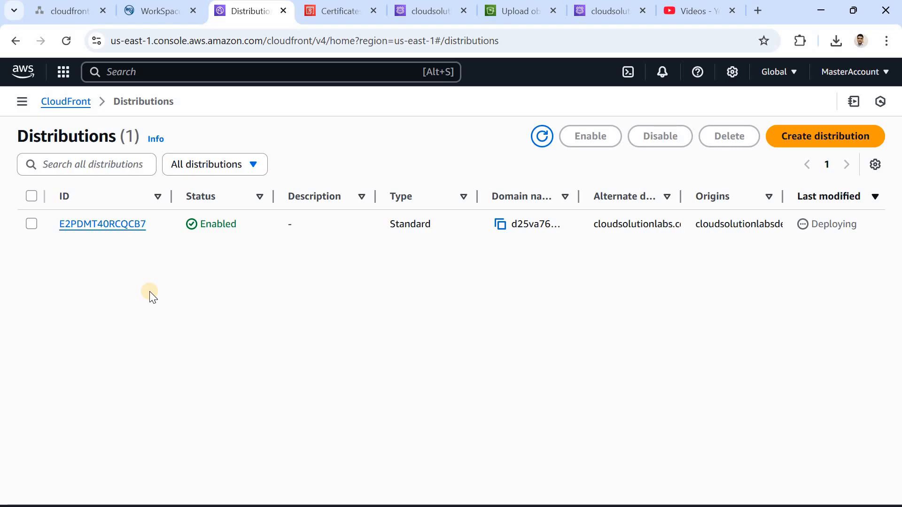
left_click(542, 137)
left_click(542, 138)
left_click(542, 137)
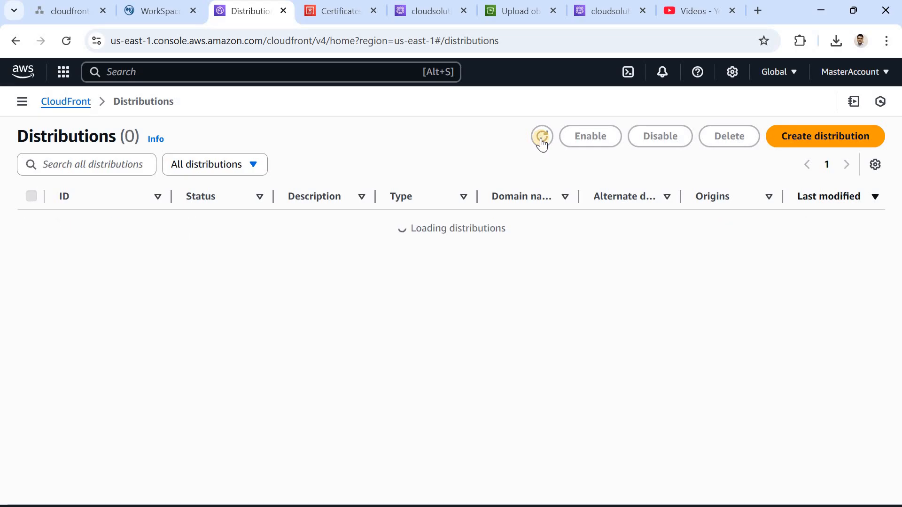
left_click(542, 137)
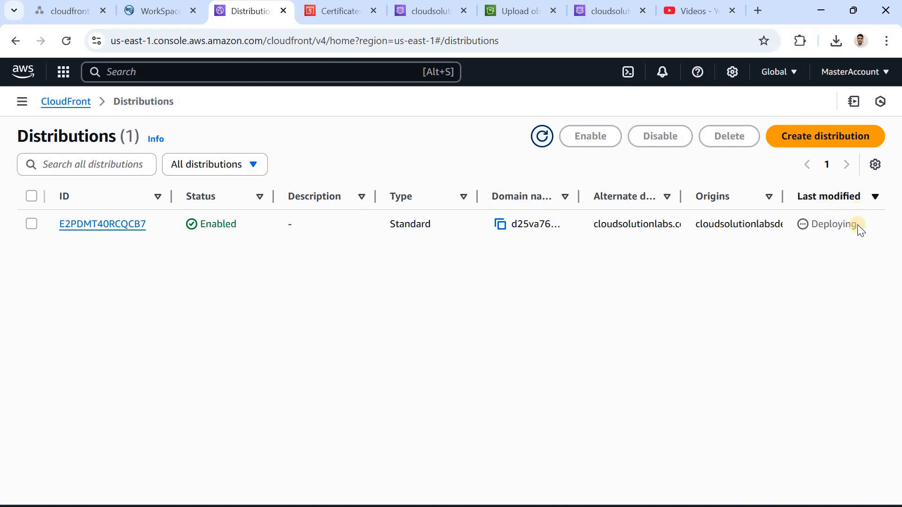
left_click(813, 231)
double_click(810, 231)
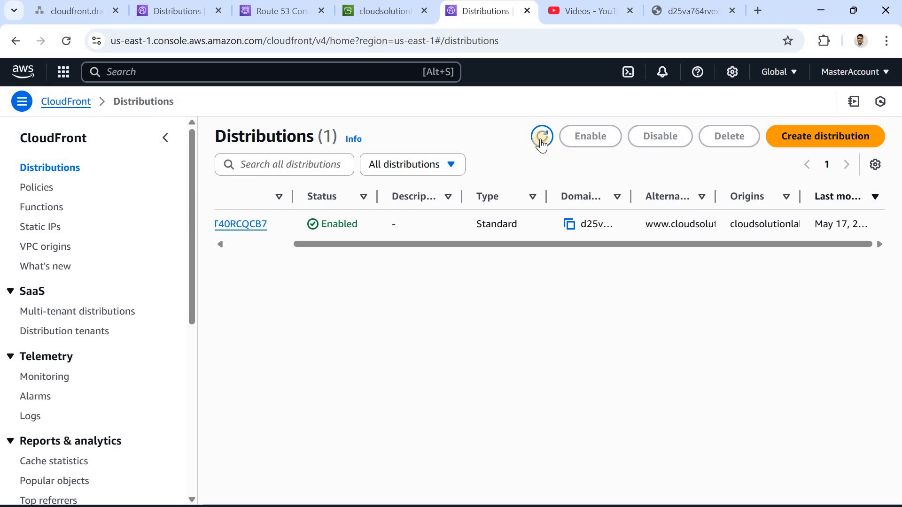
left_click(541, 139)
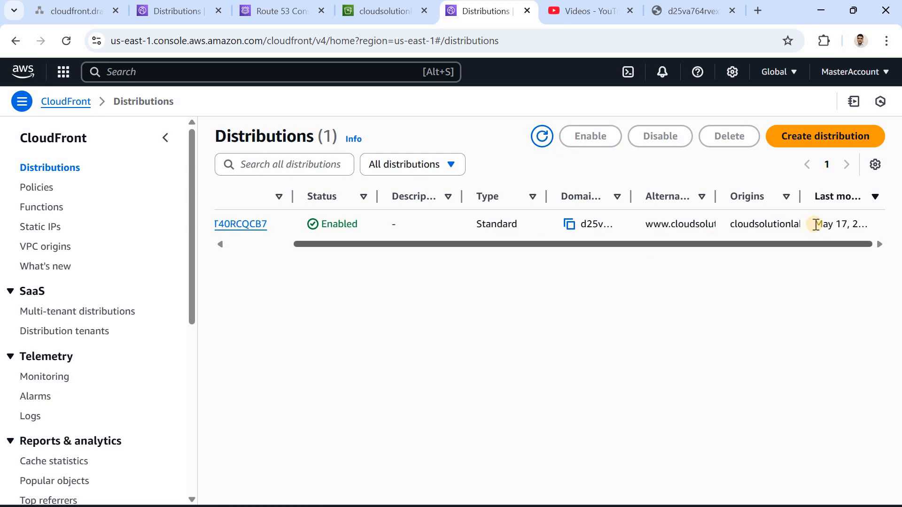
triple_click(877, 226)
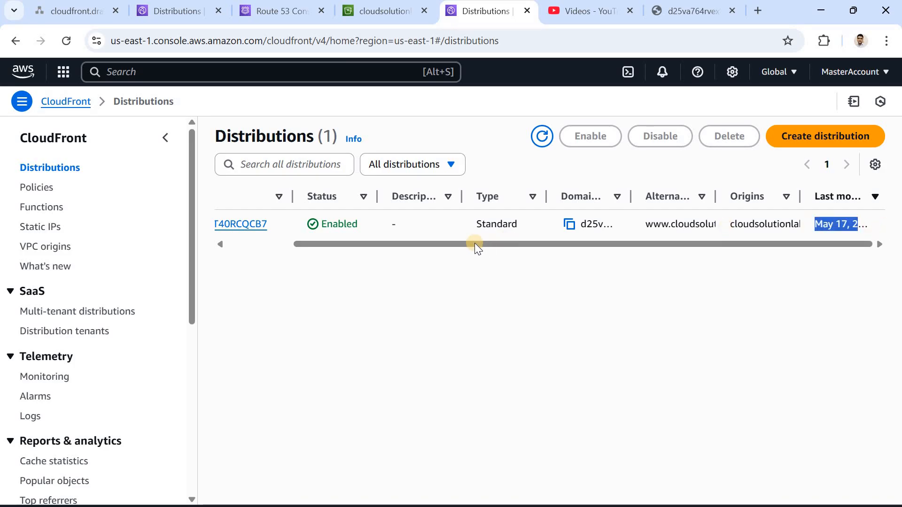
Step: Open distribution E2PDMT40RCQCB7 and copy its distribution domain name
left_click_drag(472, 243, 325, 243)
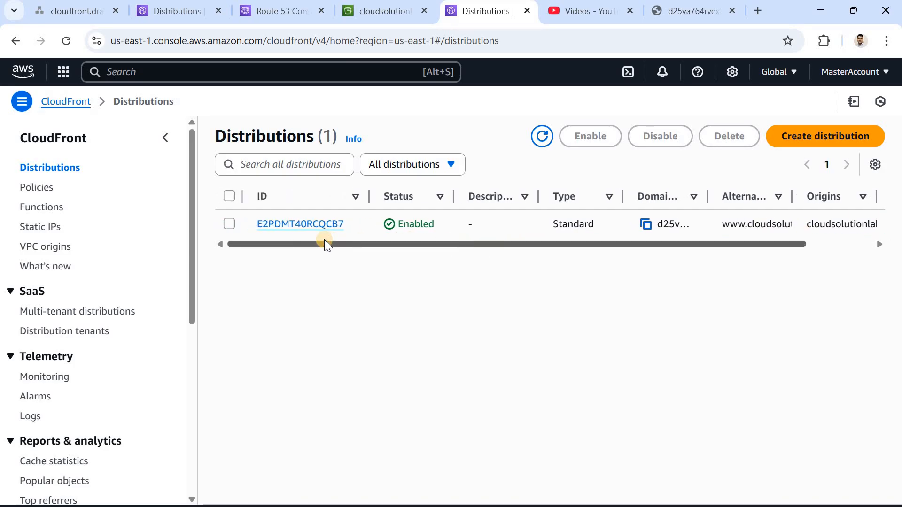
left_click(297, 224)
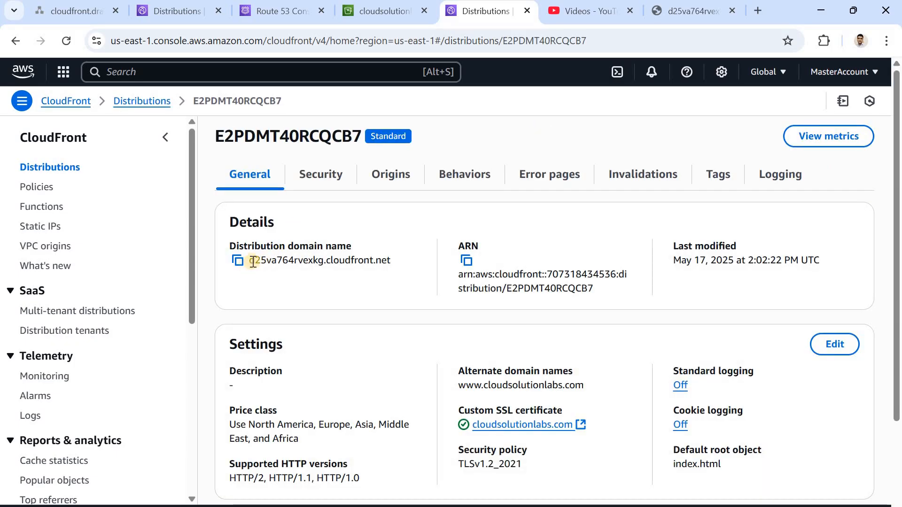
double_click(389, 262)
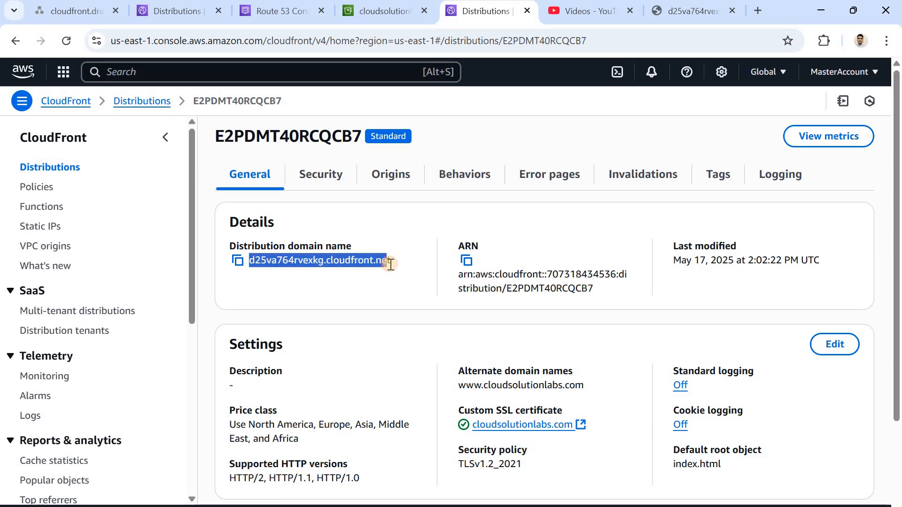
key("ctrl+c")
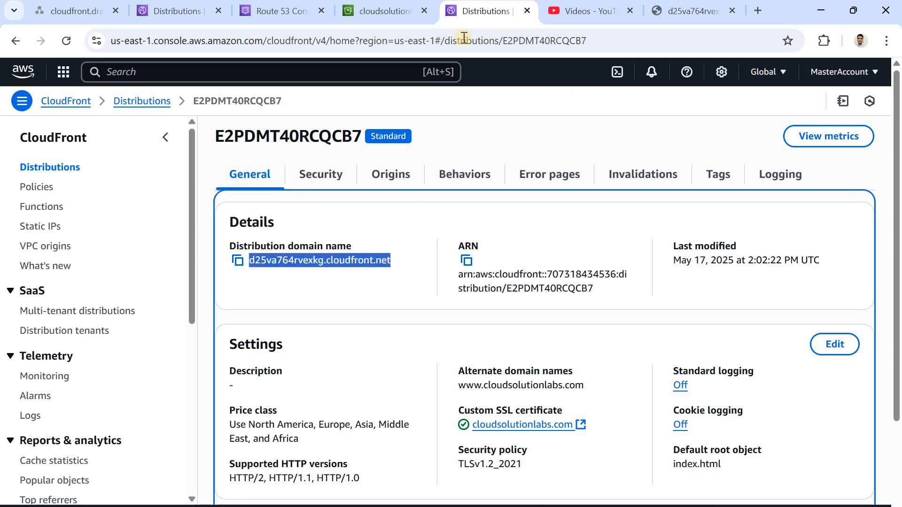
Step: Open the cloudsolutionlabs.com hosted zone in Route 53 and open its www CNAME record for editing
left_click(293, 11)
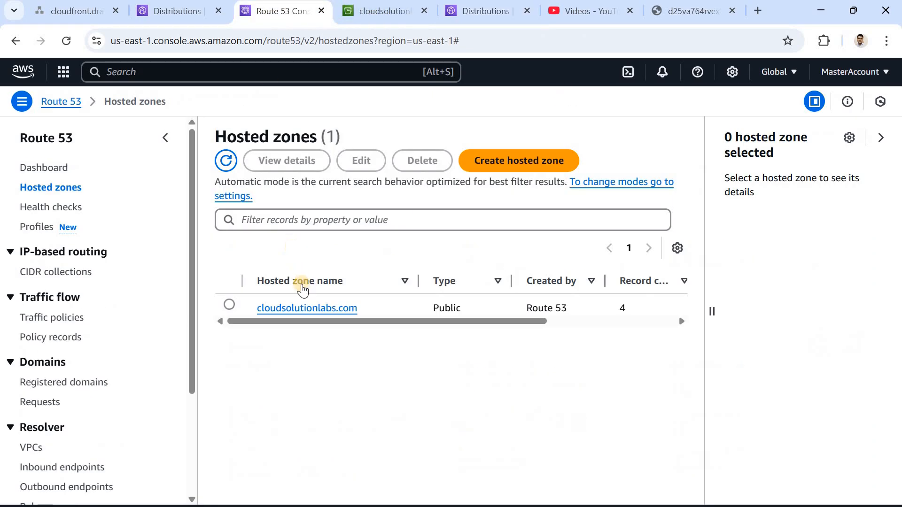
left_click(307, 308)
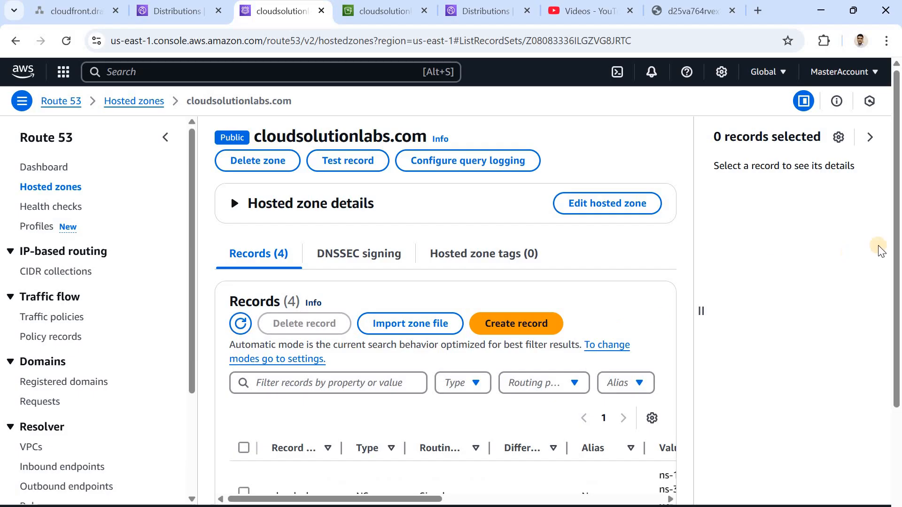
scroll(318, 437, "down", 1)
scroll(318, 437, "down", 3)
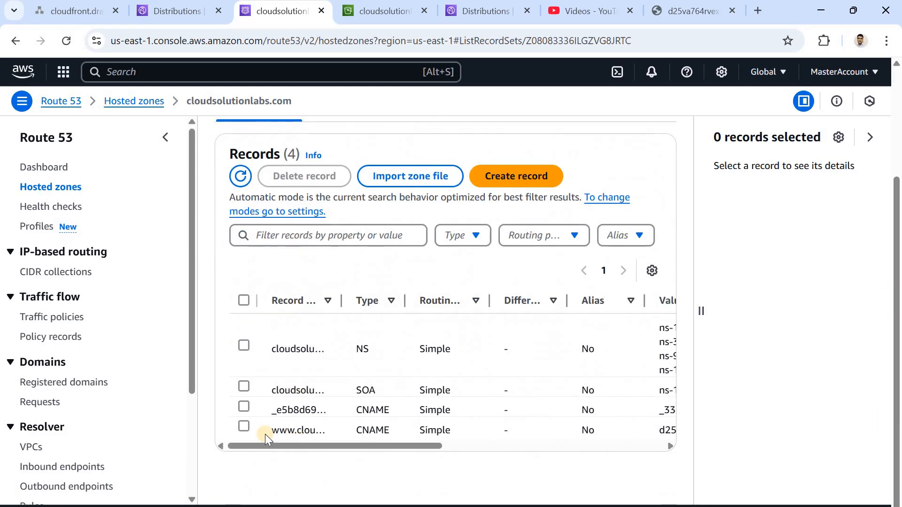
left_click(243, 427)
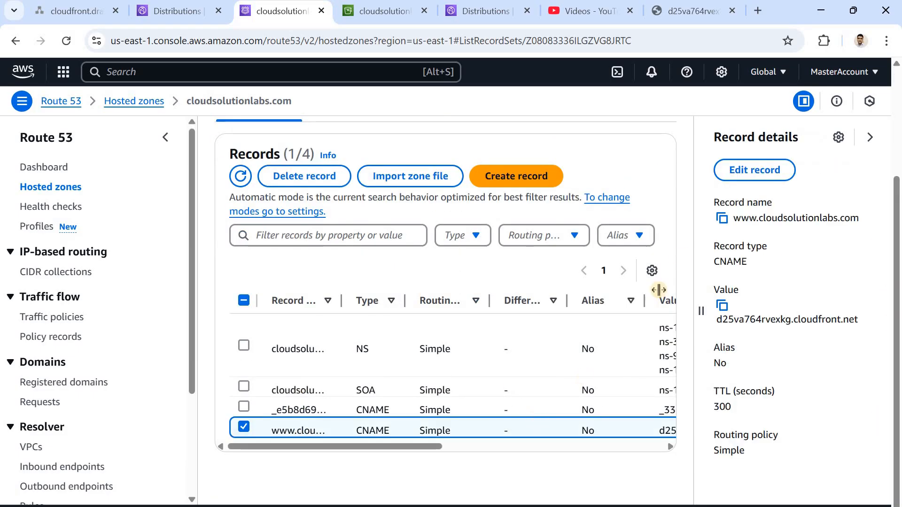
left_click(748, 177)
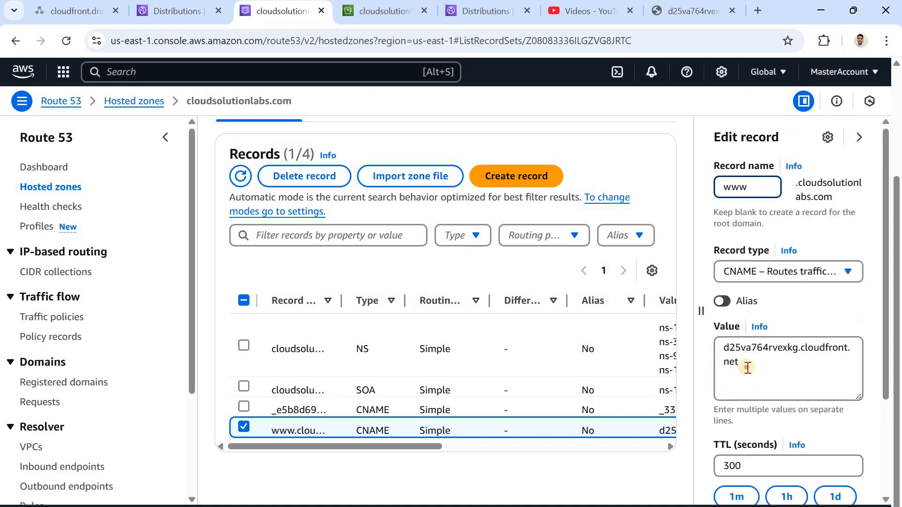
Step: Examine the www record's value, TTL and routing policy in the record's edit form
triple_click(748, 366)
left_click(747, 365)
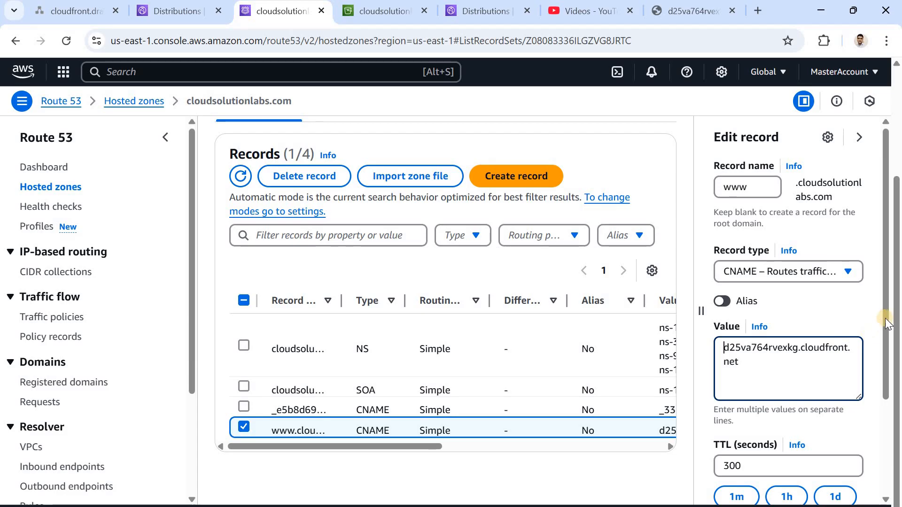
left_click_drag(884, 372, 884, 371)
scroll(883, 371, "down", 2)
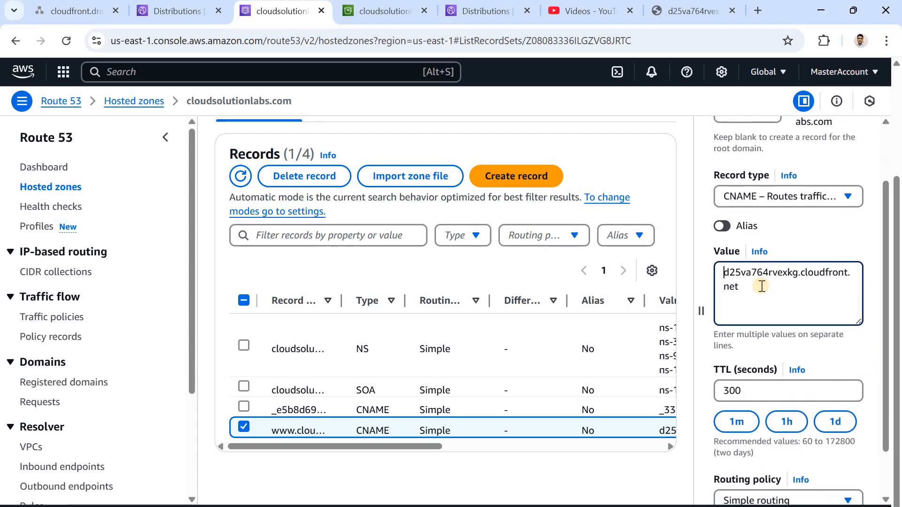
Step: Copy the distribution domain name from CloudFront distribution E2PDMT40RCQCB7 and load it in a new browser tab
left_click(398, 11)
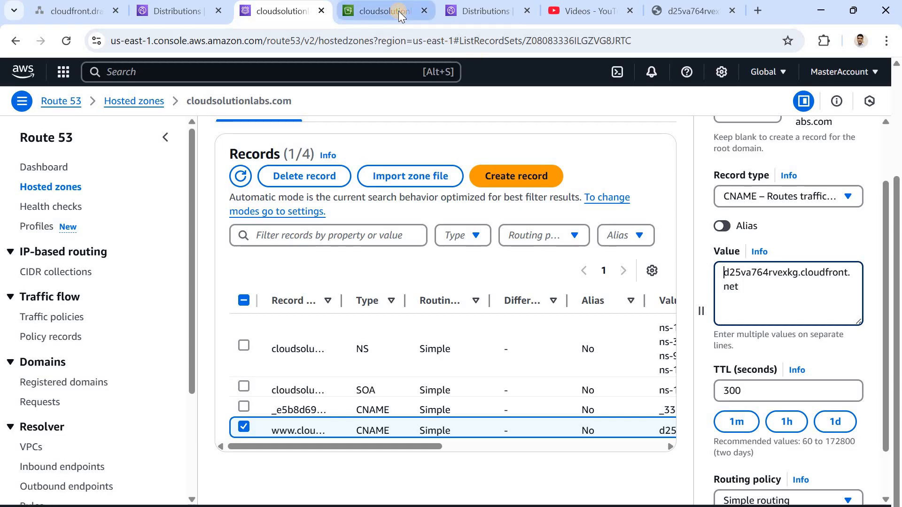
left_click(467, 17)
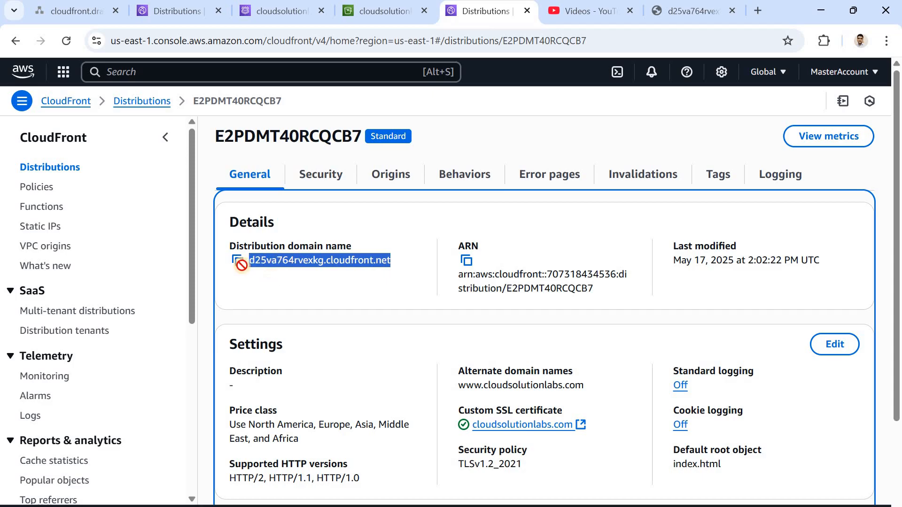
left_click_drag(242, 265, 238, 264)
left_click(236, 261)
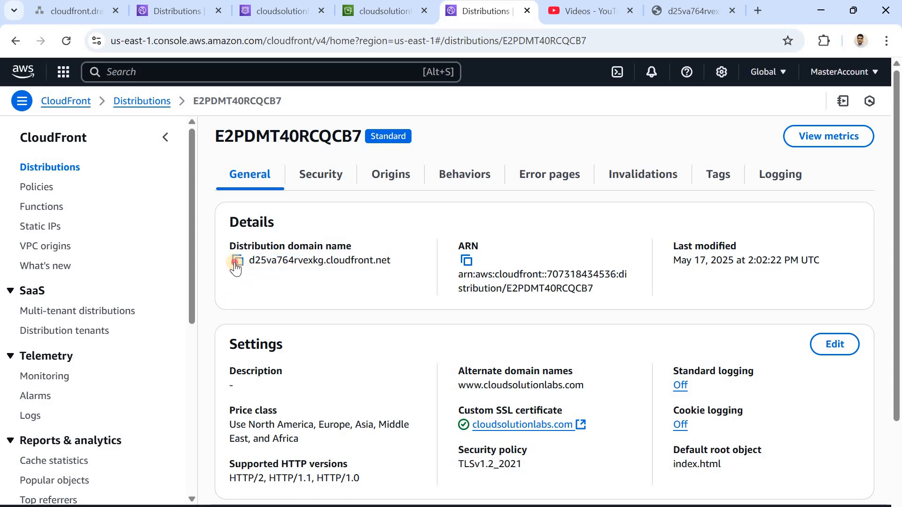
left_click(756, 11)
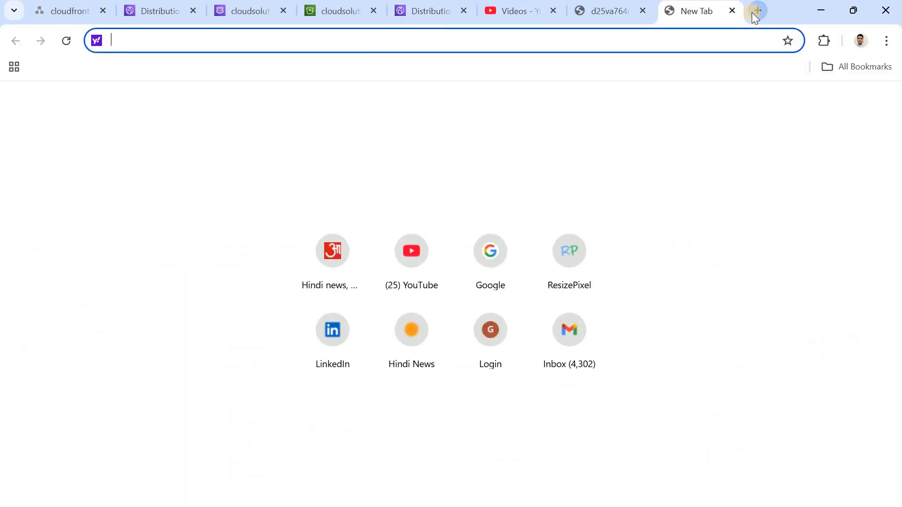
key("ctrl+v")
key("Return")
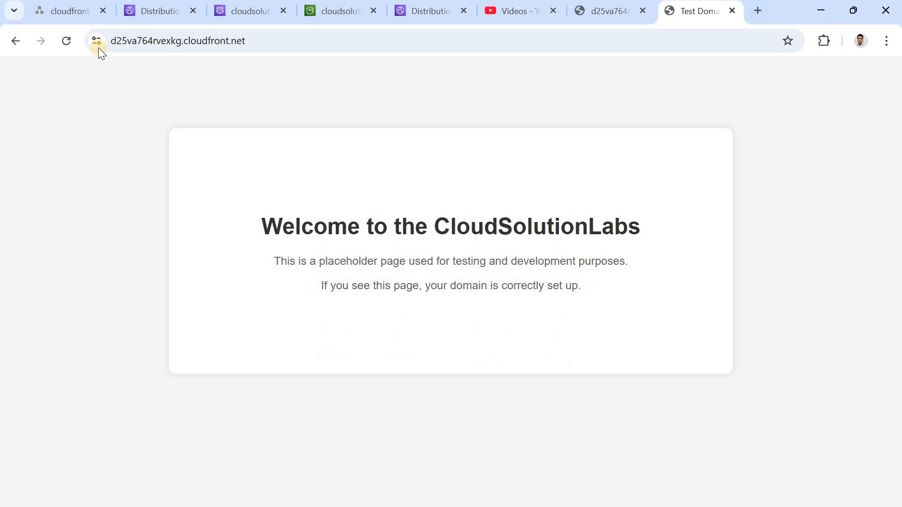
left_click(97, 46)
left_click(273, 43)
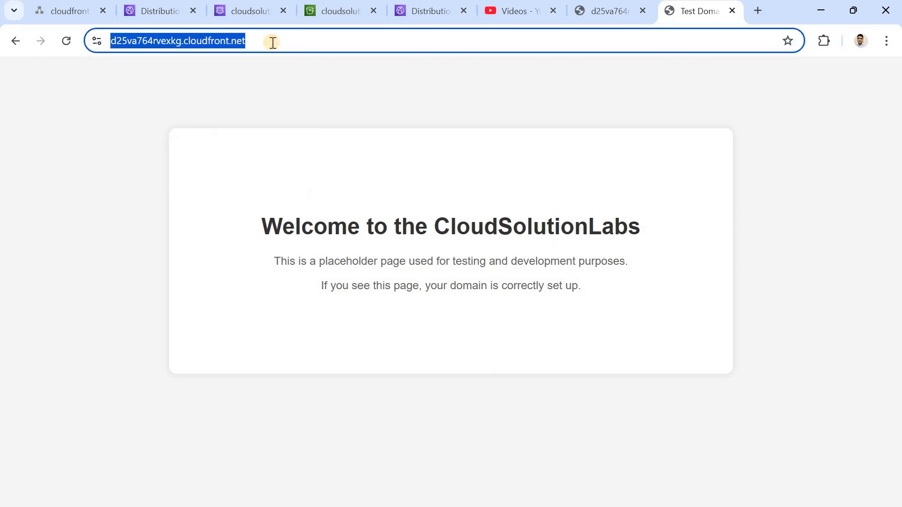
key("ctrl+v")
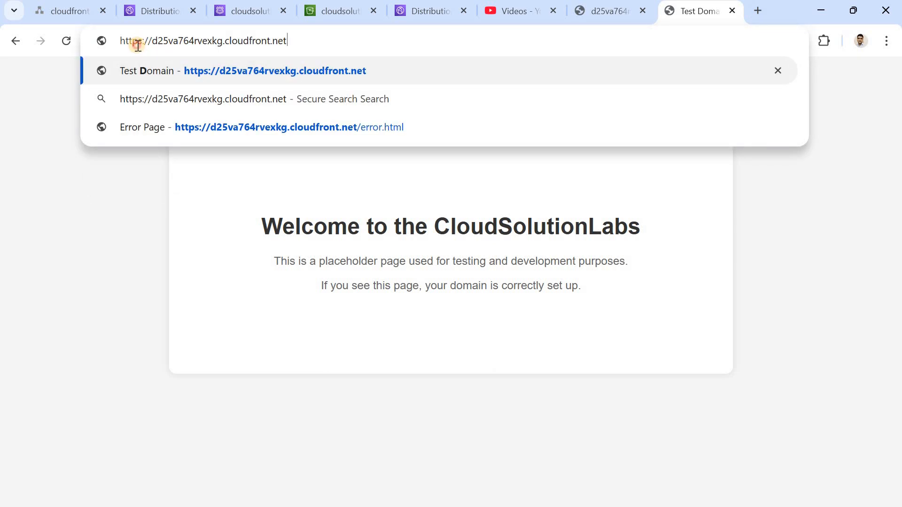
left_click(151, 41)
left_click_drag(270, 38, 290, 41)
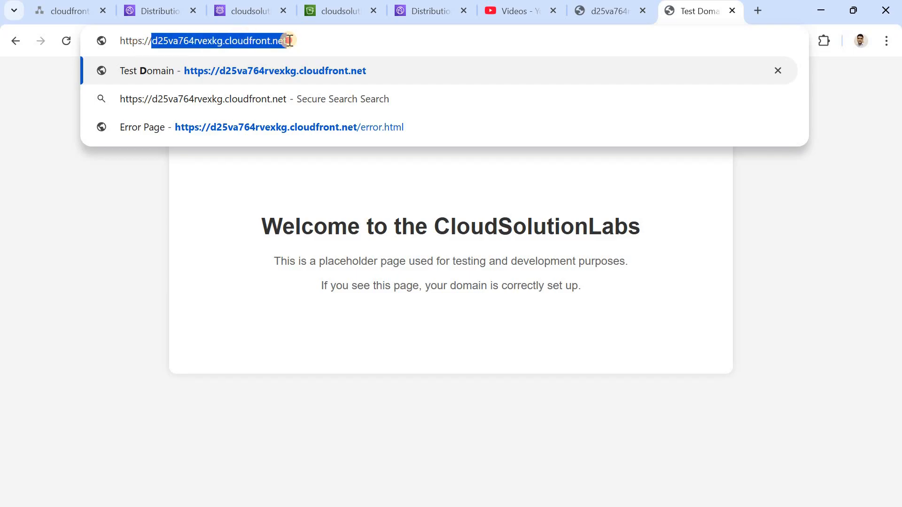
left_click(290, 41)
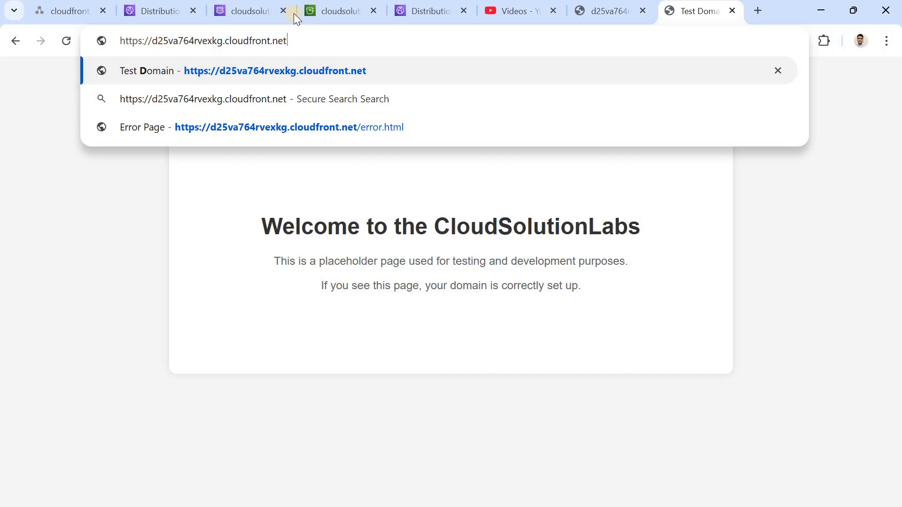
Step: Close the old CloudFront index.html tab and return to the object list of the cloudsolutionlabsdemo bucket
left_click(611, 16)
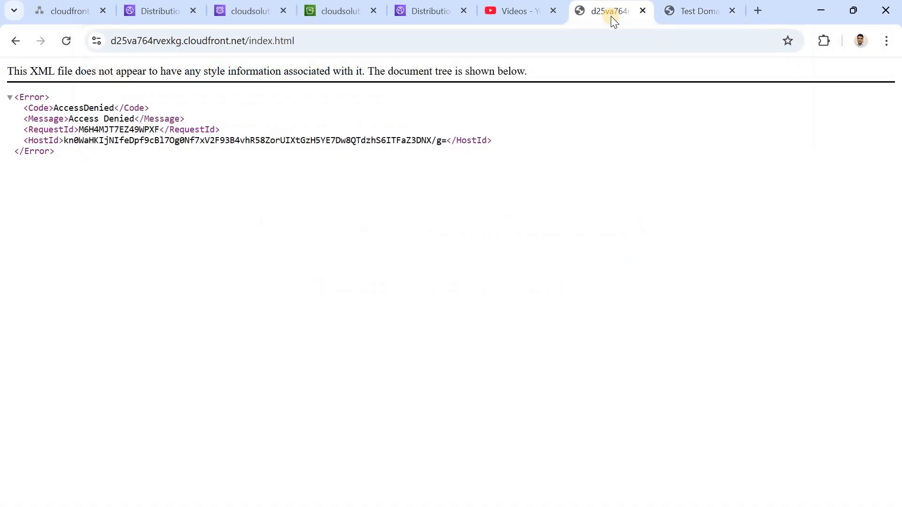
left_click(642, 11)
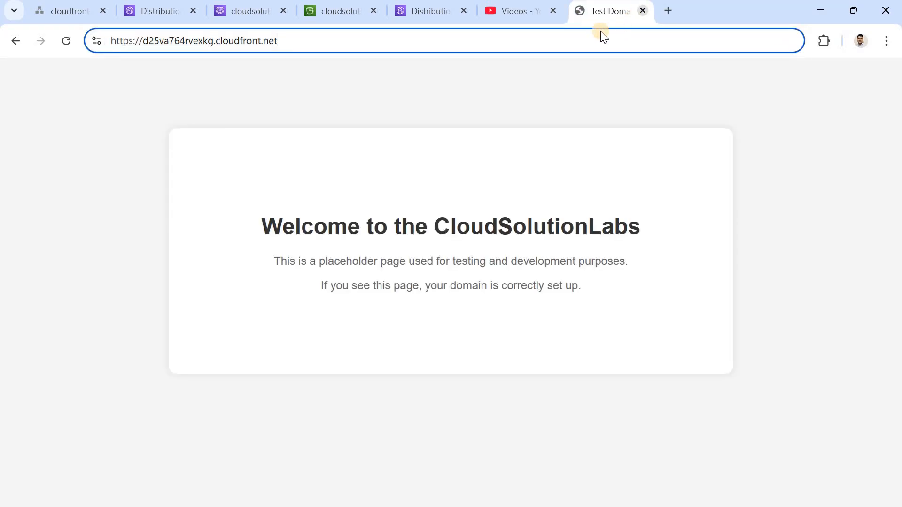
left_click(337, 13)
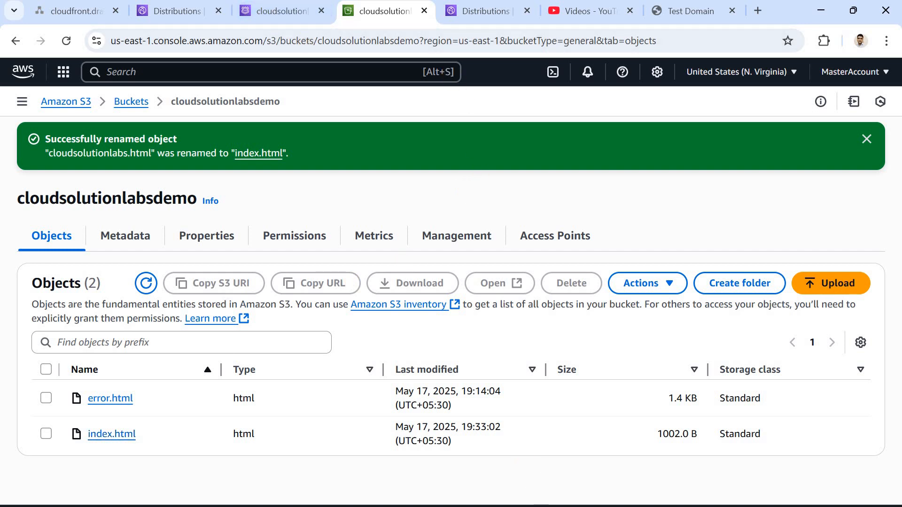
Step: Switch to Snipping Tool, mark the Amazon CloudFront (CDN) heading with the red pen, and erase the stroke
mouse_move(537, 499)
left_click(450, 504)
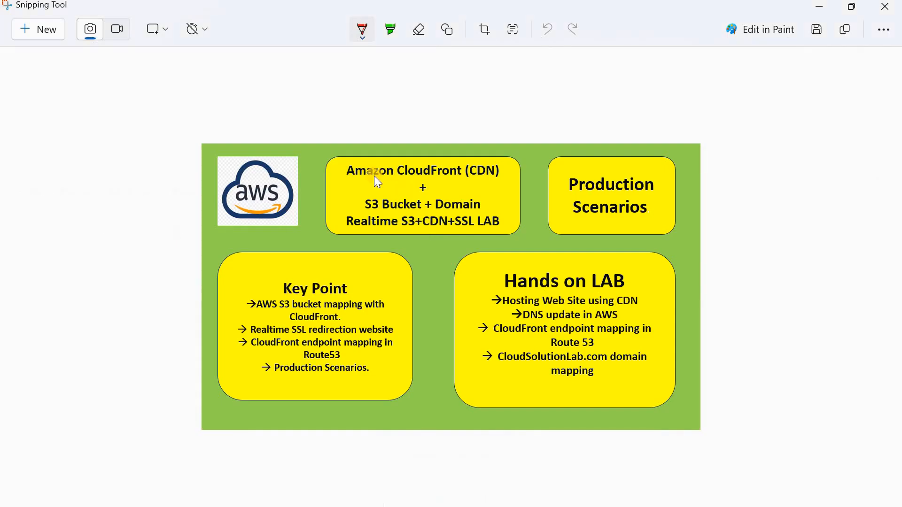
left_click_drag(346, 168, 472, 181)
left_click(439, 199)
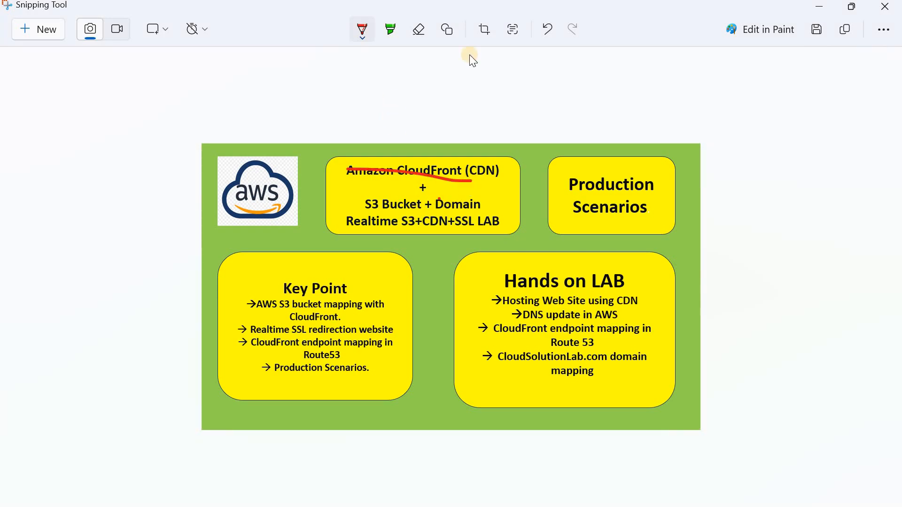
left_click(416, 30)
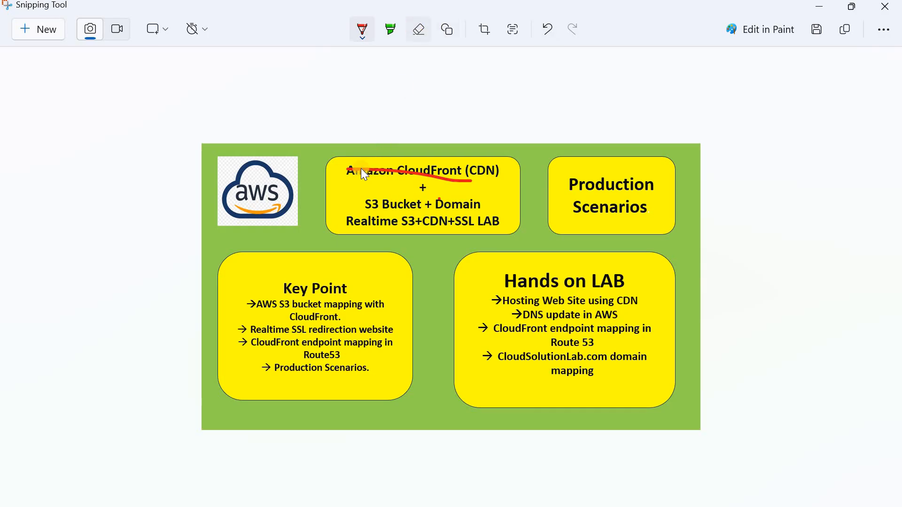
left_click(422, 176)
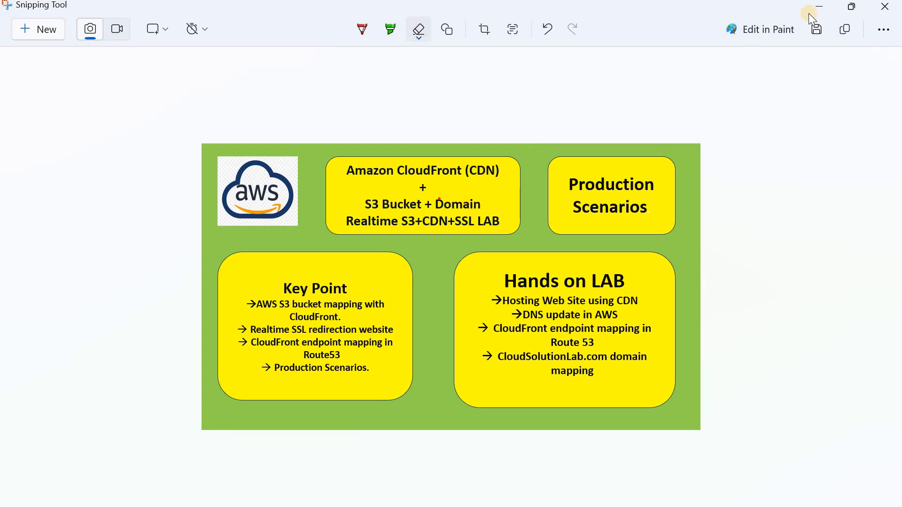
left_click(820, 9)
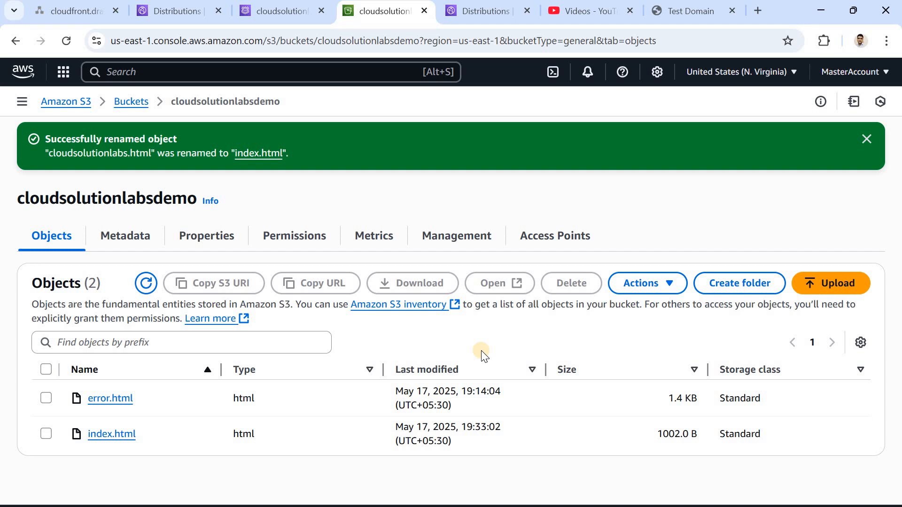
key("ctrl+shift+n")
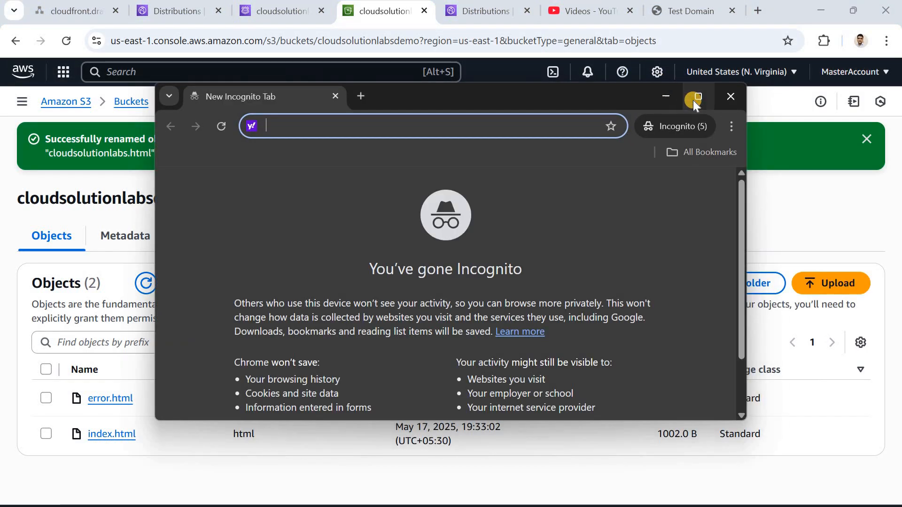
left_click(695, 98)
type("www.cl")
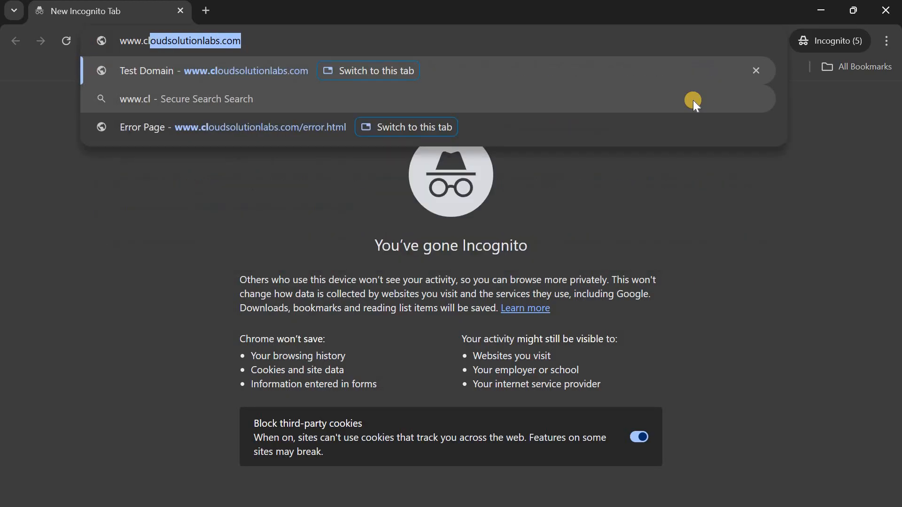
key("Return")
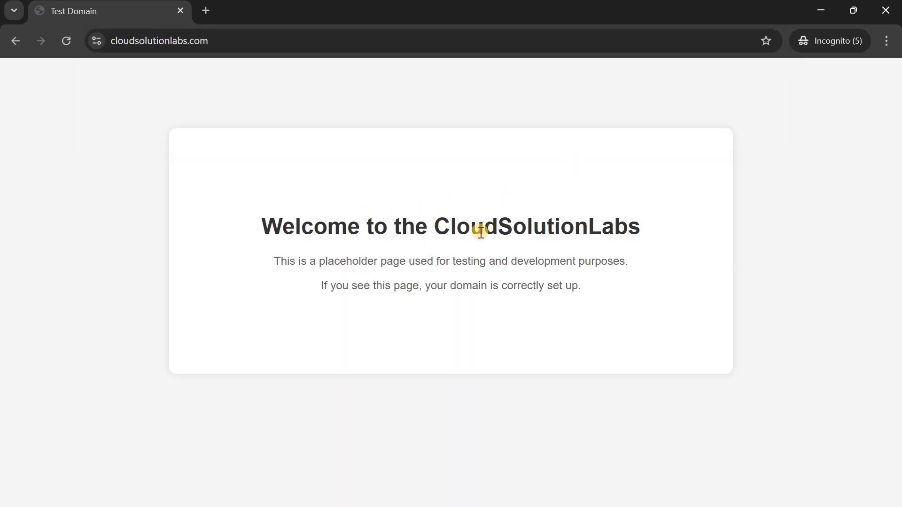
left_click(247, 45)
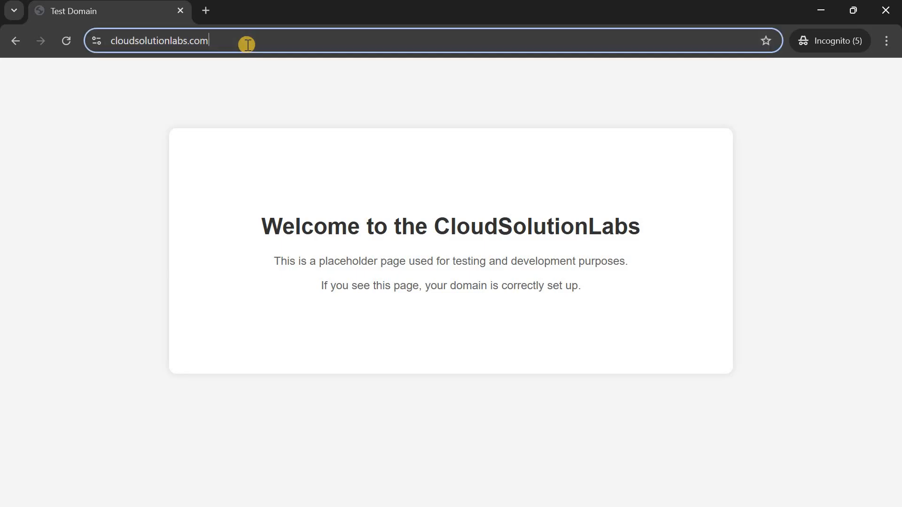
key("End")
type("/error.html")
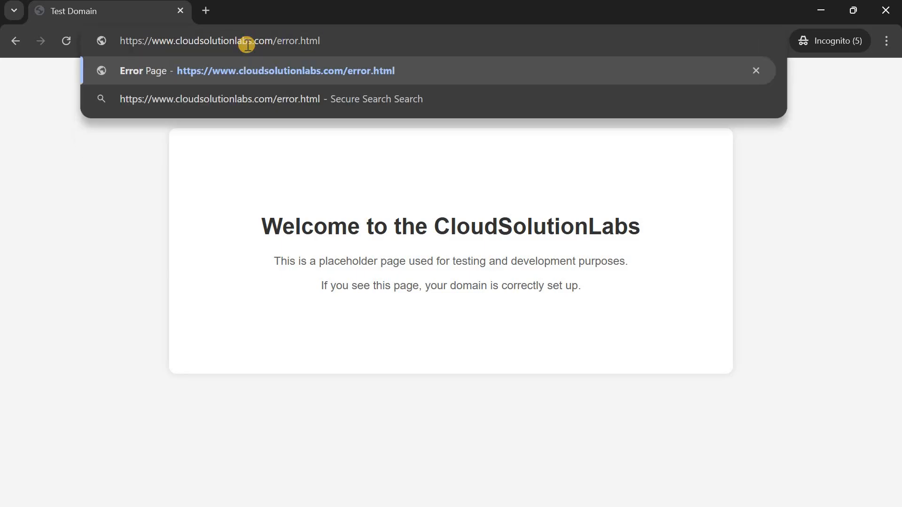
key("Return")
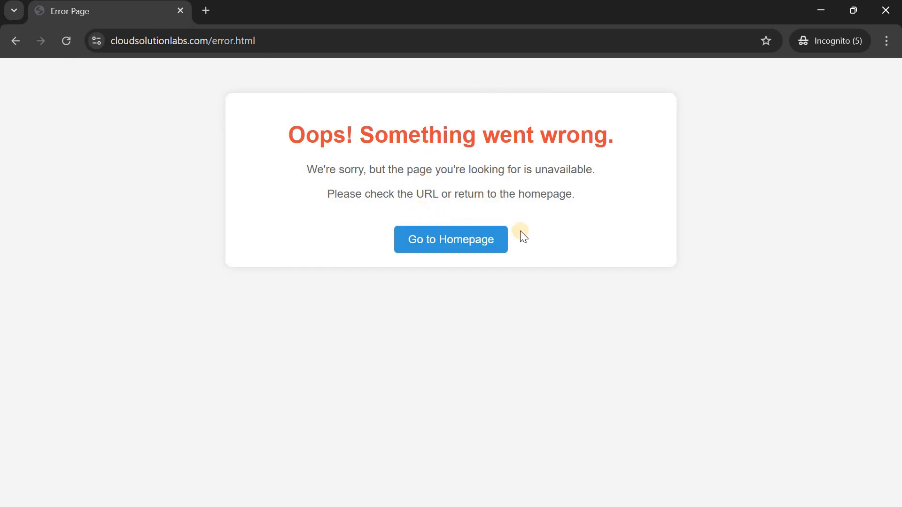
left_click(817, 18)
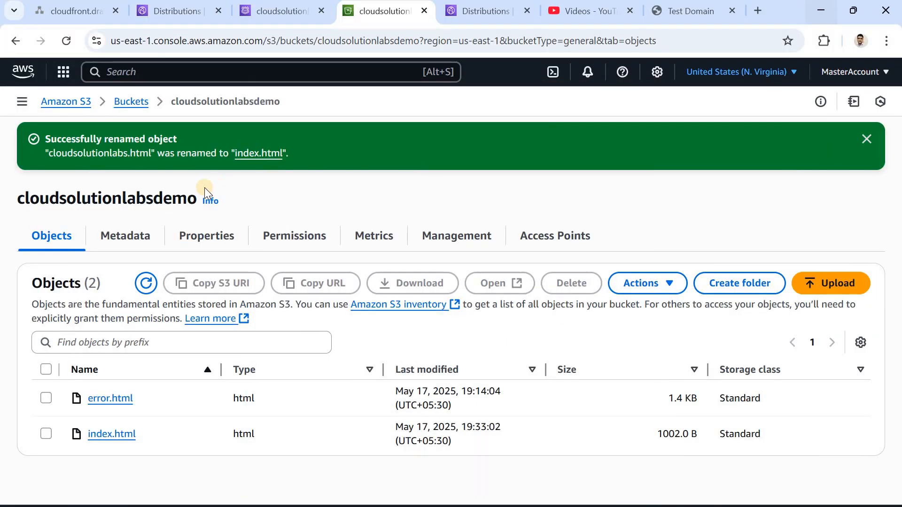
Step: Compare the www record's value in Route 53 with the CloudFront distribution domain name, and return to the distributions list
left_click(283, 15)
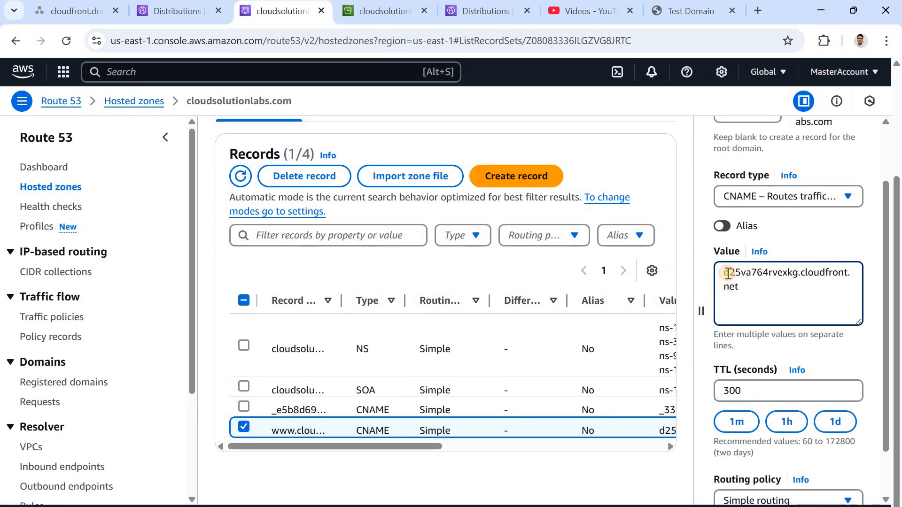
left_click(727, 272, "shift")
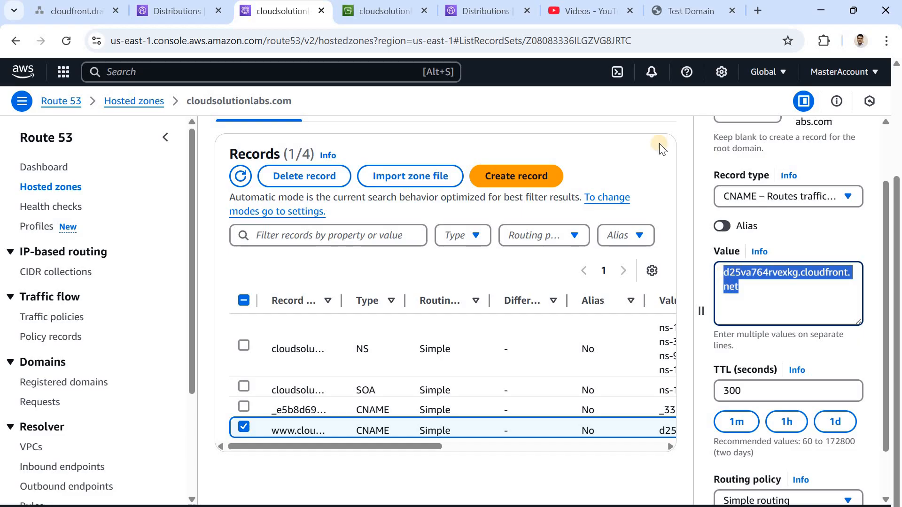
left_click(492, 14)
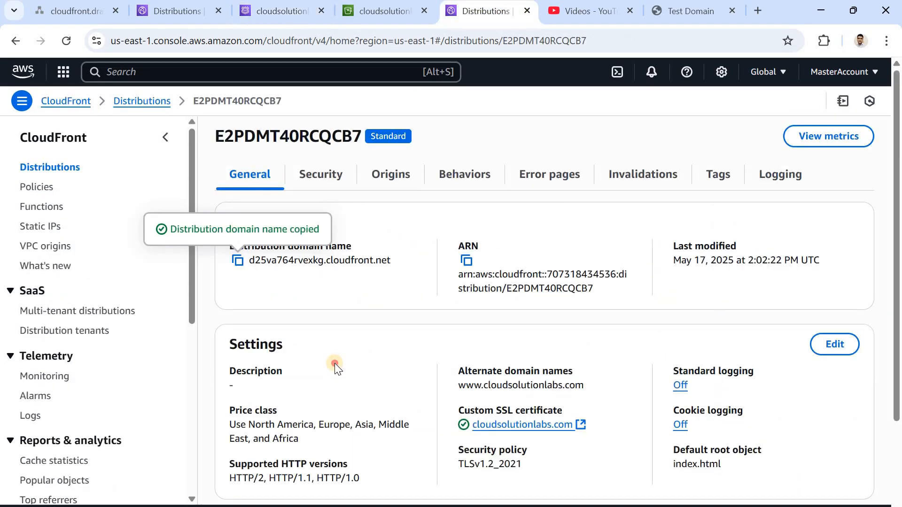
left_click(151, 101)
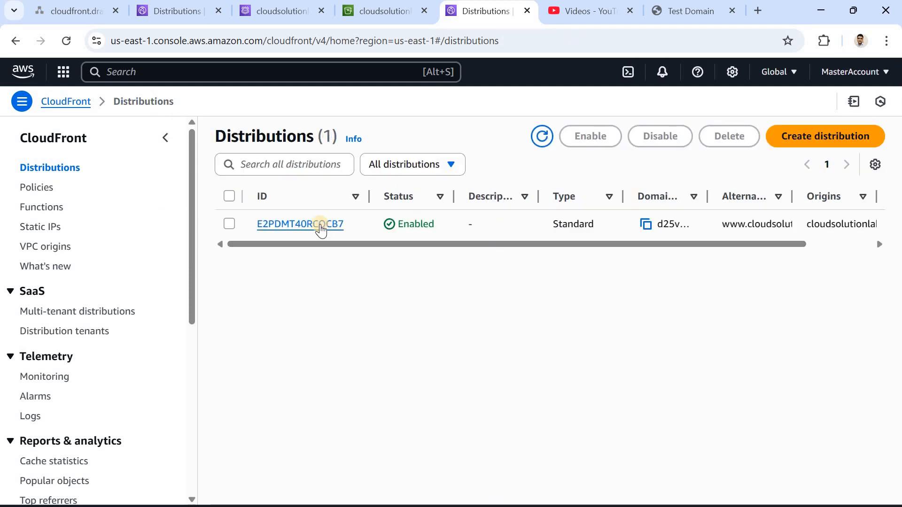
Step: Open the CloudFront distribution's origins and widen the origin domain column to check the S3 bucket it points to
left_click(321, 229)
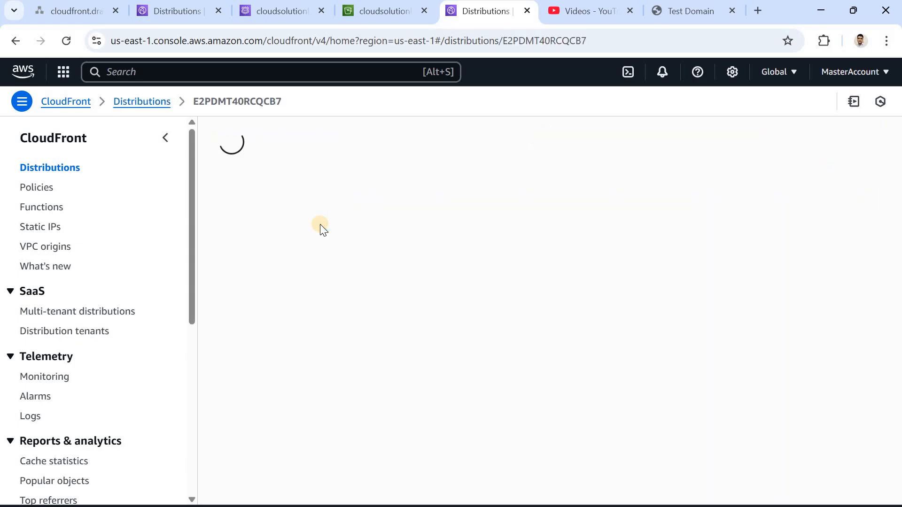
left_click(403, 181)
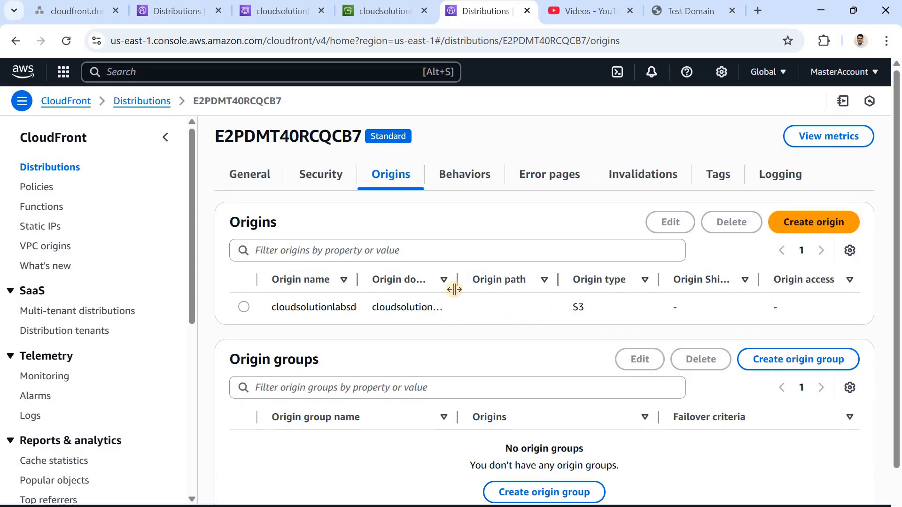
left_click_drag(532, 285, 530, 286)
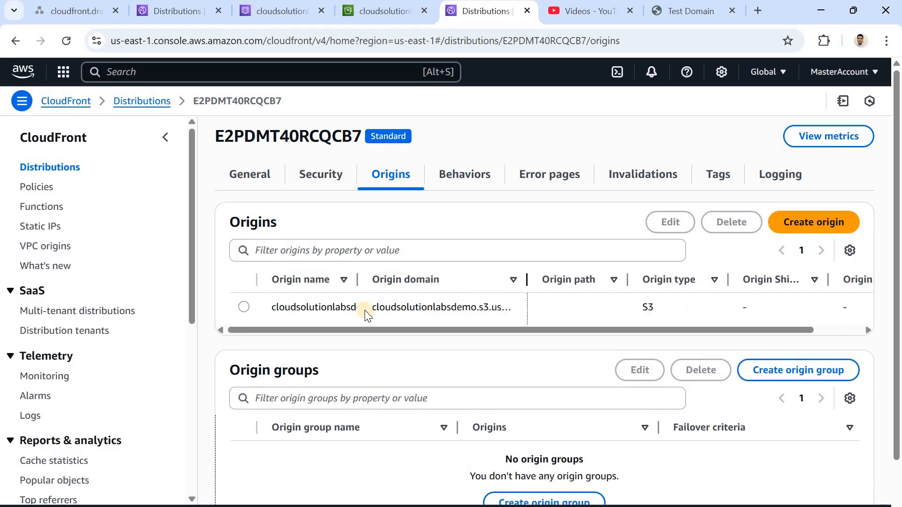
left_click_drag(372, 308, 478, 306)
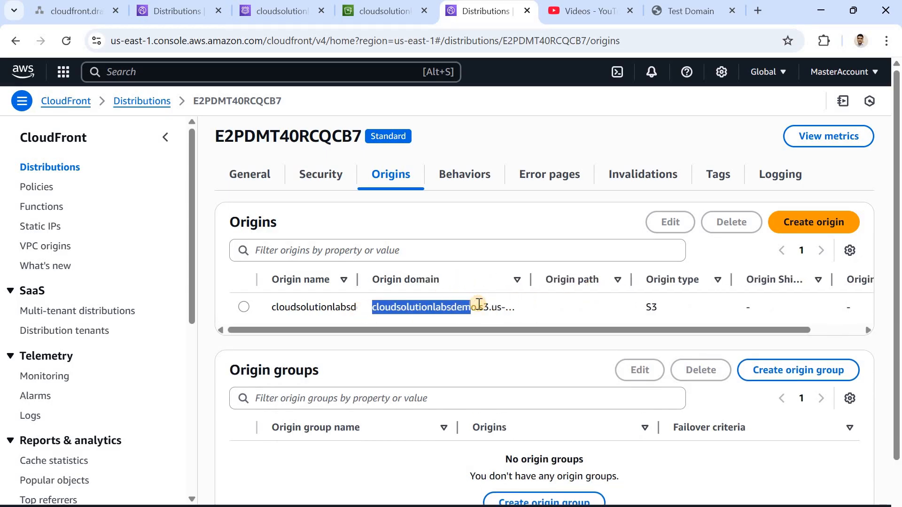
Step: Check the origin used by the distribution's default behavior, and review its invalidations and logging settings
left_click(473, 177)
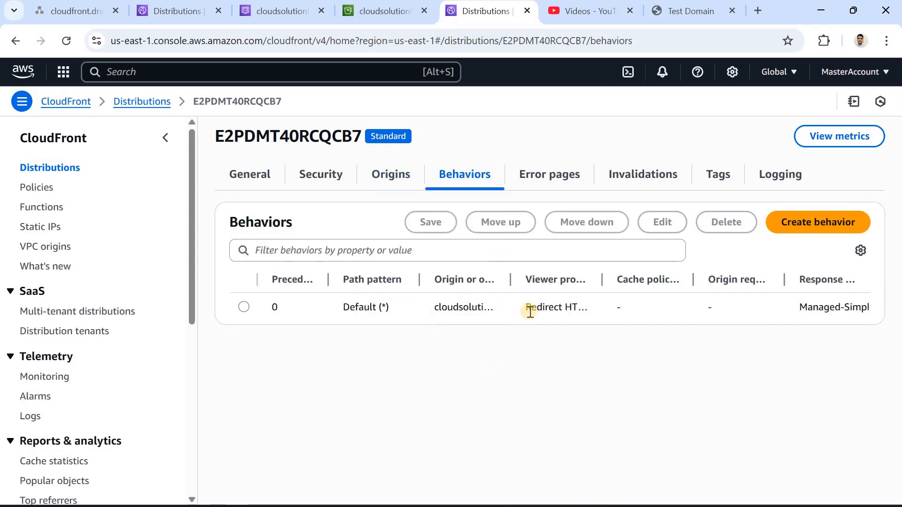
left_click_drag(548, 303, 603, 284)
left_click_drag(445, 306, 534, 312)
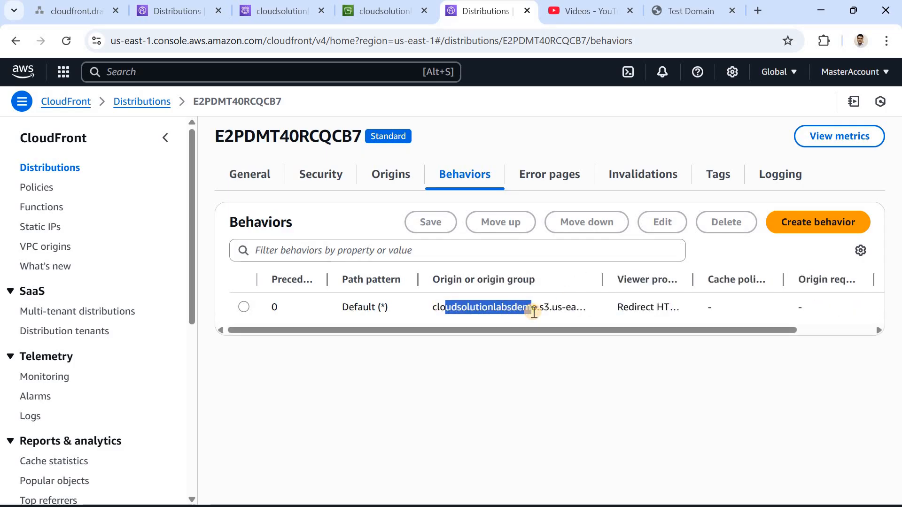
left_click(628, 182)
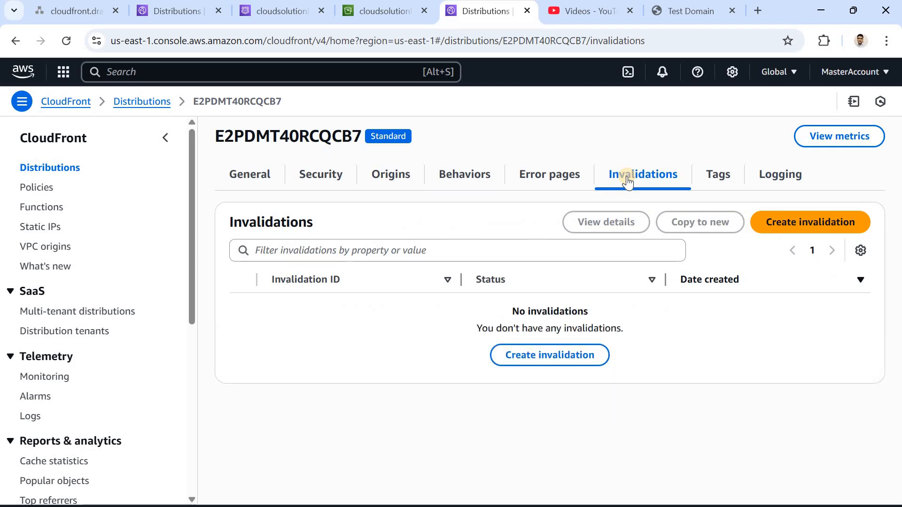
left_click(722, 183)
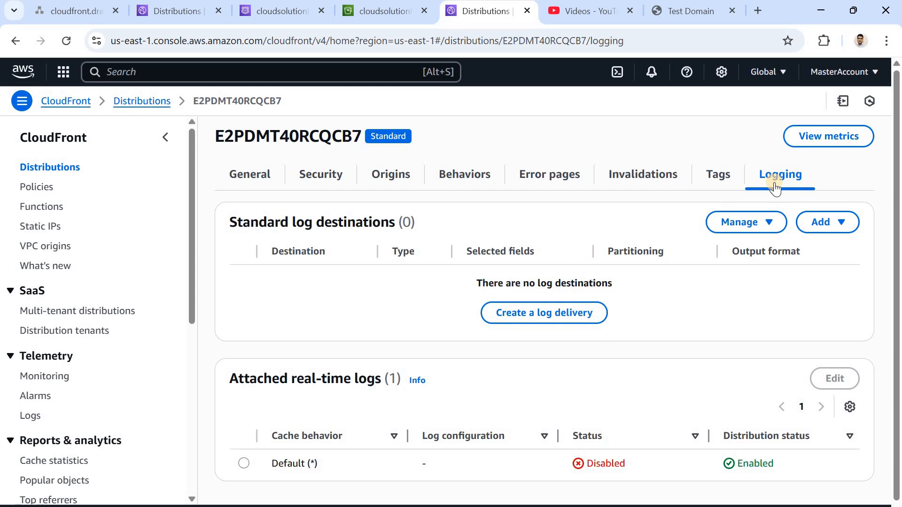
Step: Review the distribution's general details, checking the distribution domain name and the alternate domain name
left_click(256, 176)
left_click_drag(252, 263, 389, 263)
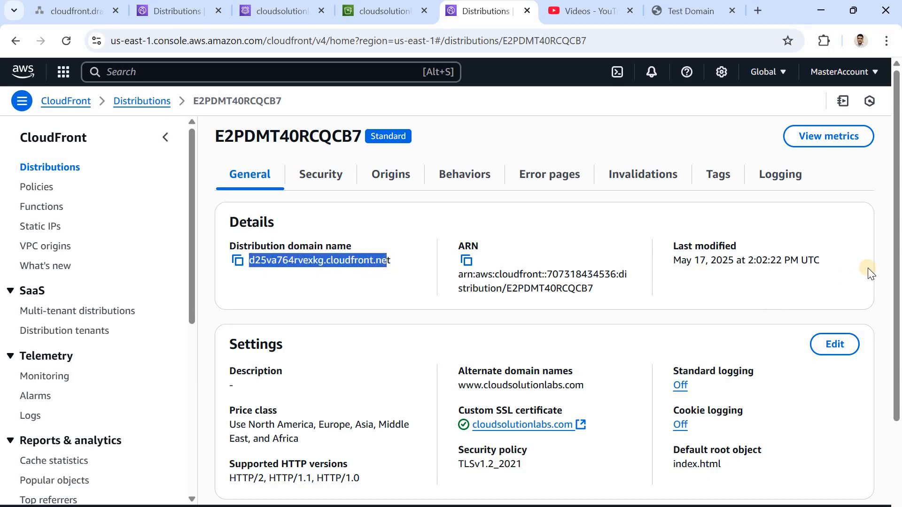
scroll(454, 284, "down", 2)
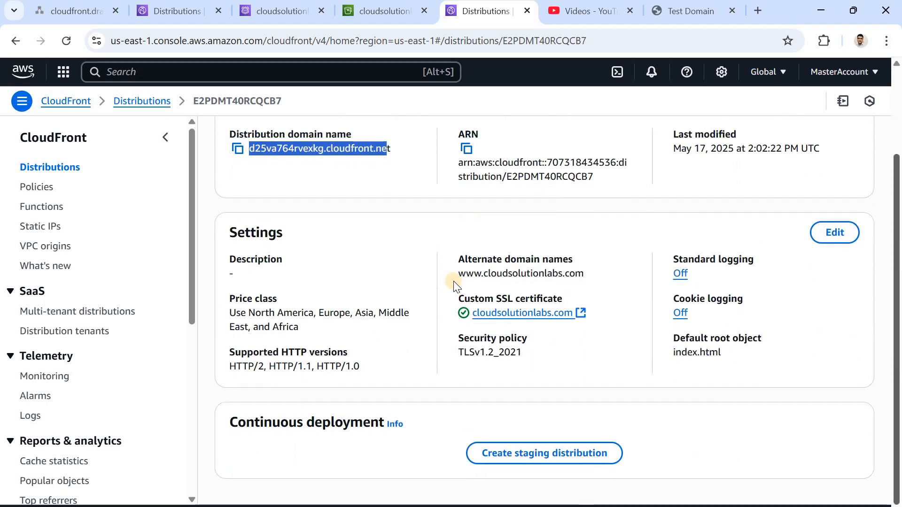
left_click_drag(458, 275, 585, 275)
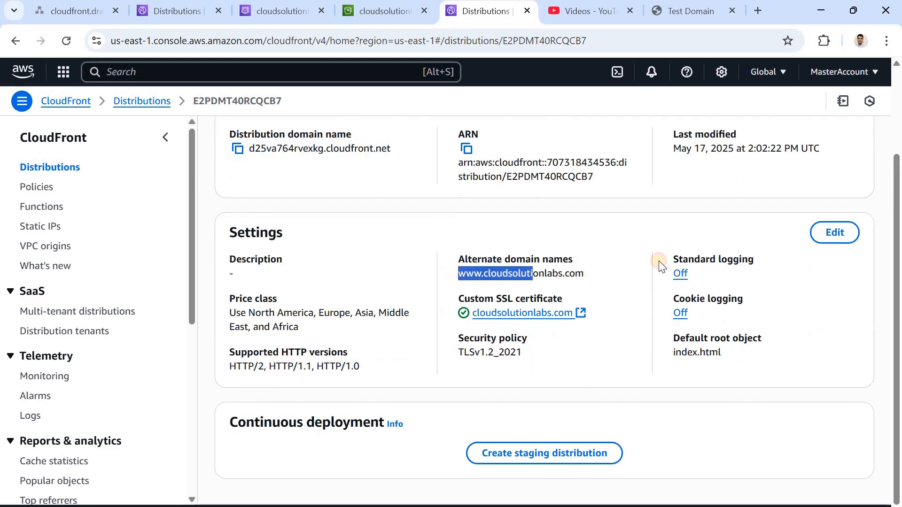
Step: Open the distribution's general settings for editing and review the alternate domain name, SSL certificate, security policy and default root object
left_click(840, 231)
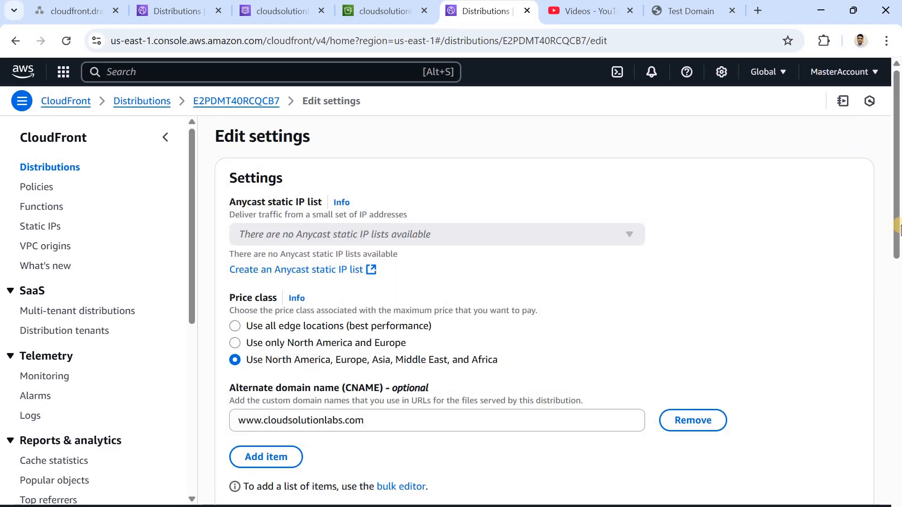
left_click(396, 406)
key("ctrl+a")
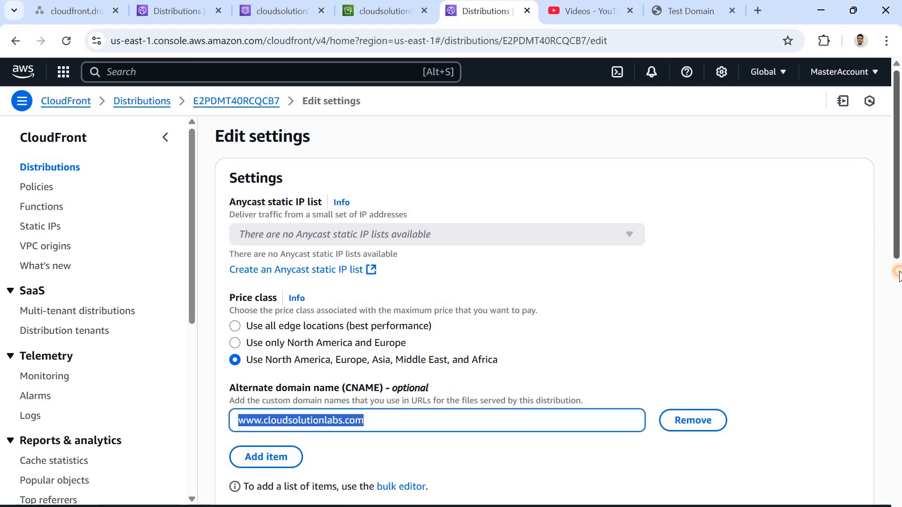
scroll(855, 267, "down", 3)
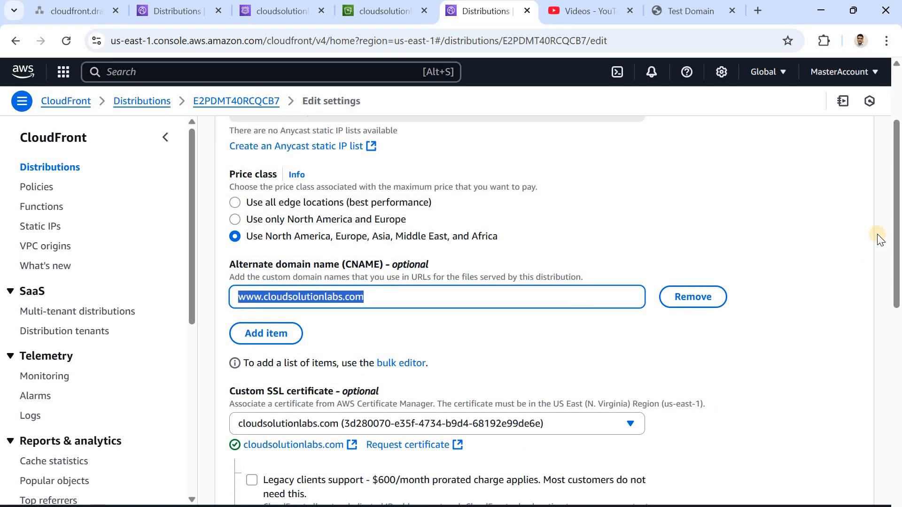
left_click(896, 405)
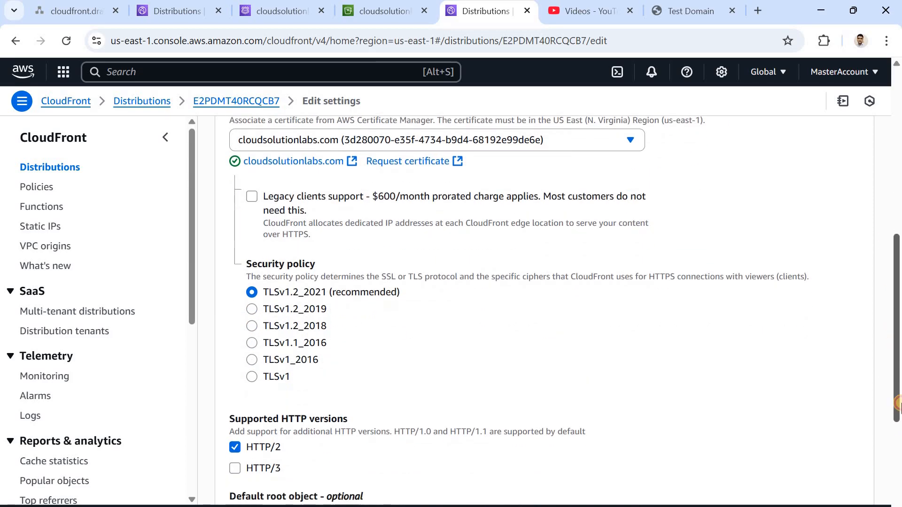
left_click_drag(898, 404, 899, 155)
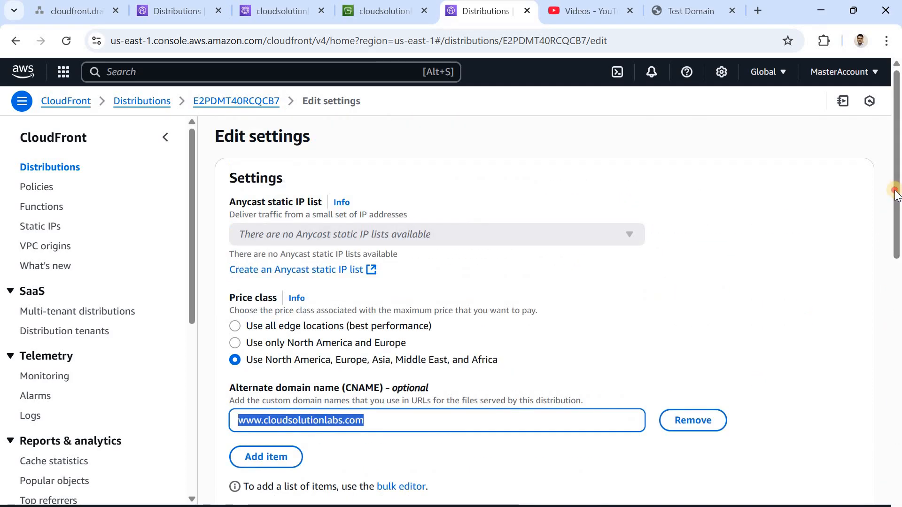
scroll(886, 448, "down", 14)
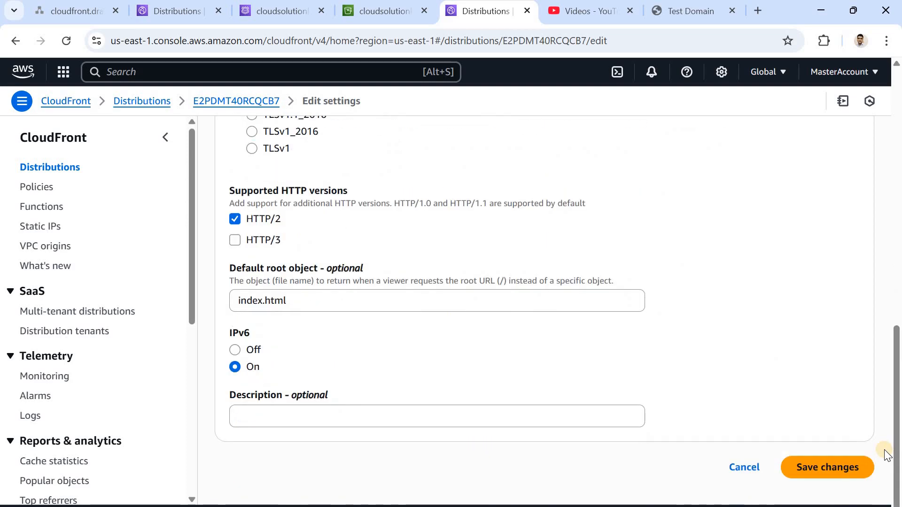